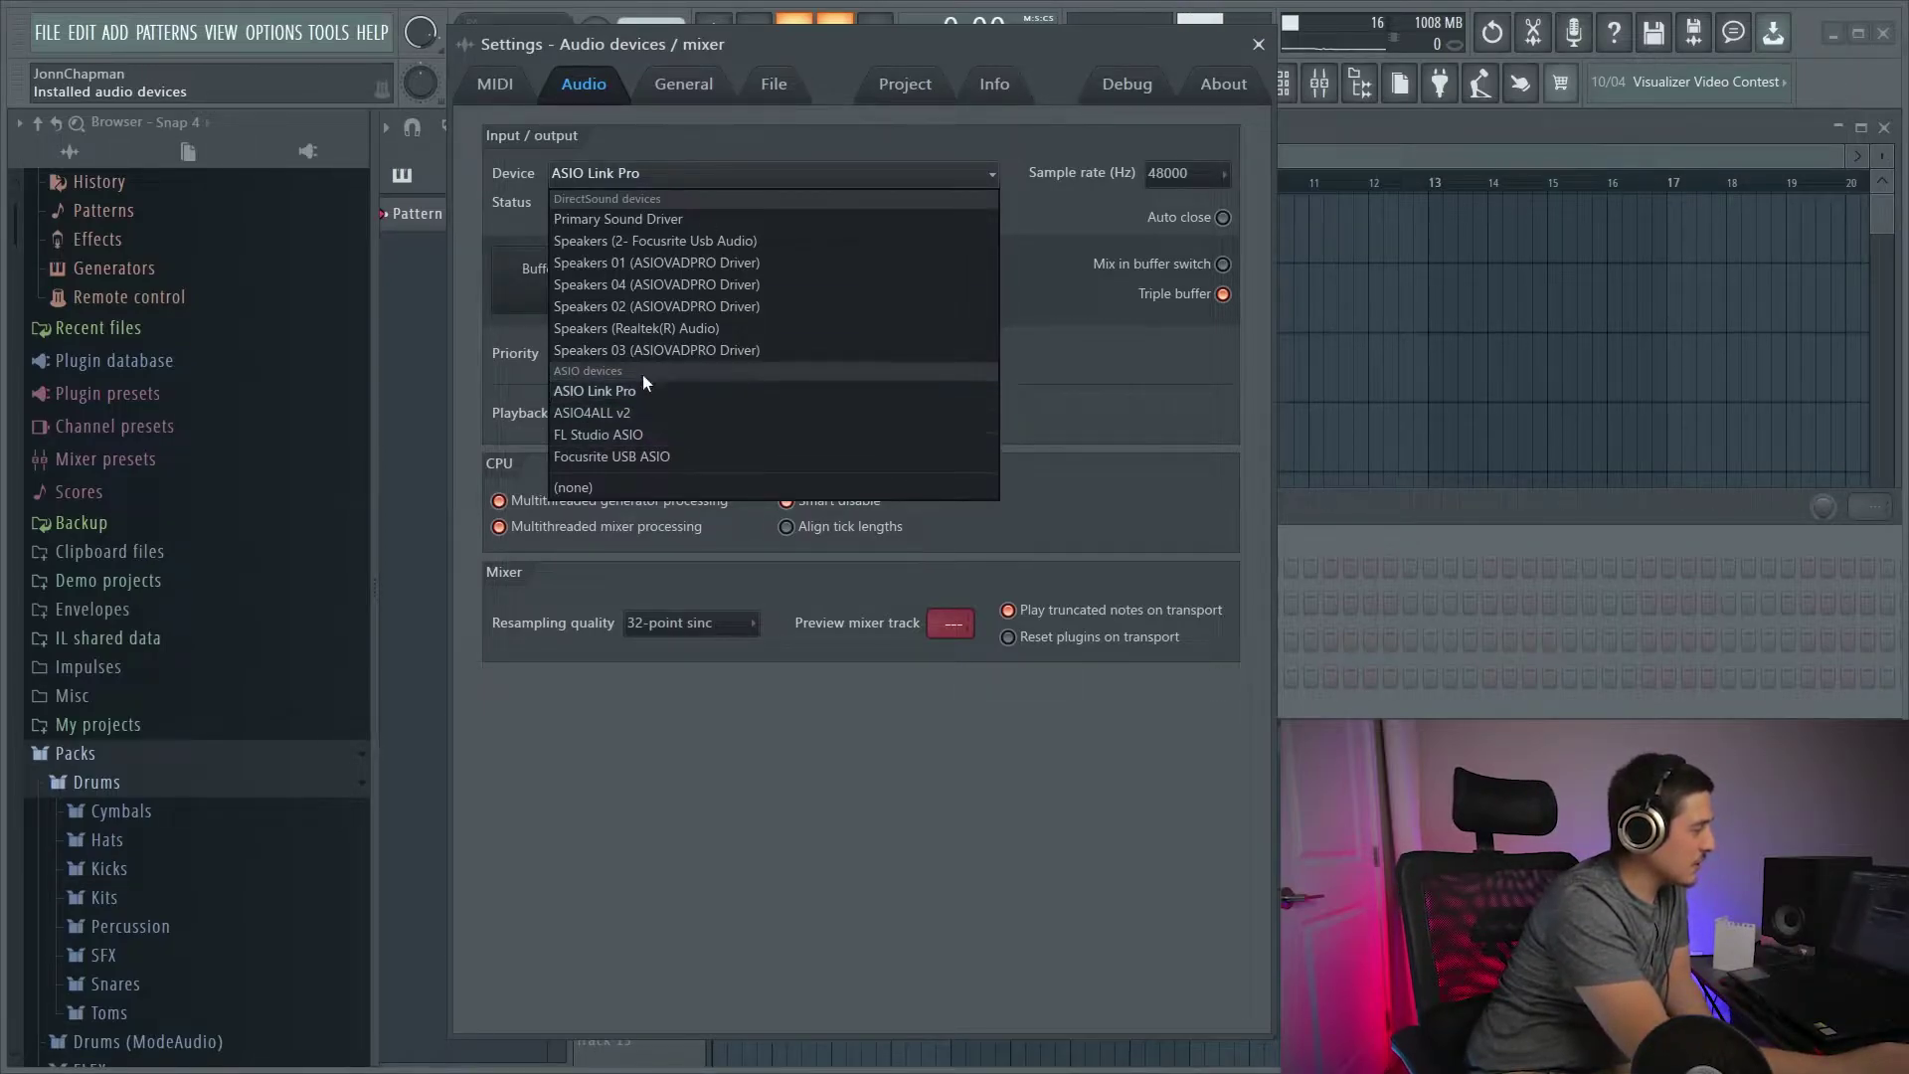
Browse the audio device list and keep ASIO Link Pro selected, triple buffer off at 904 samples.
click(975, 89)
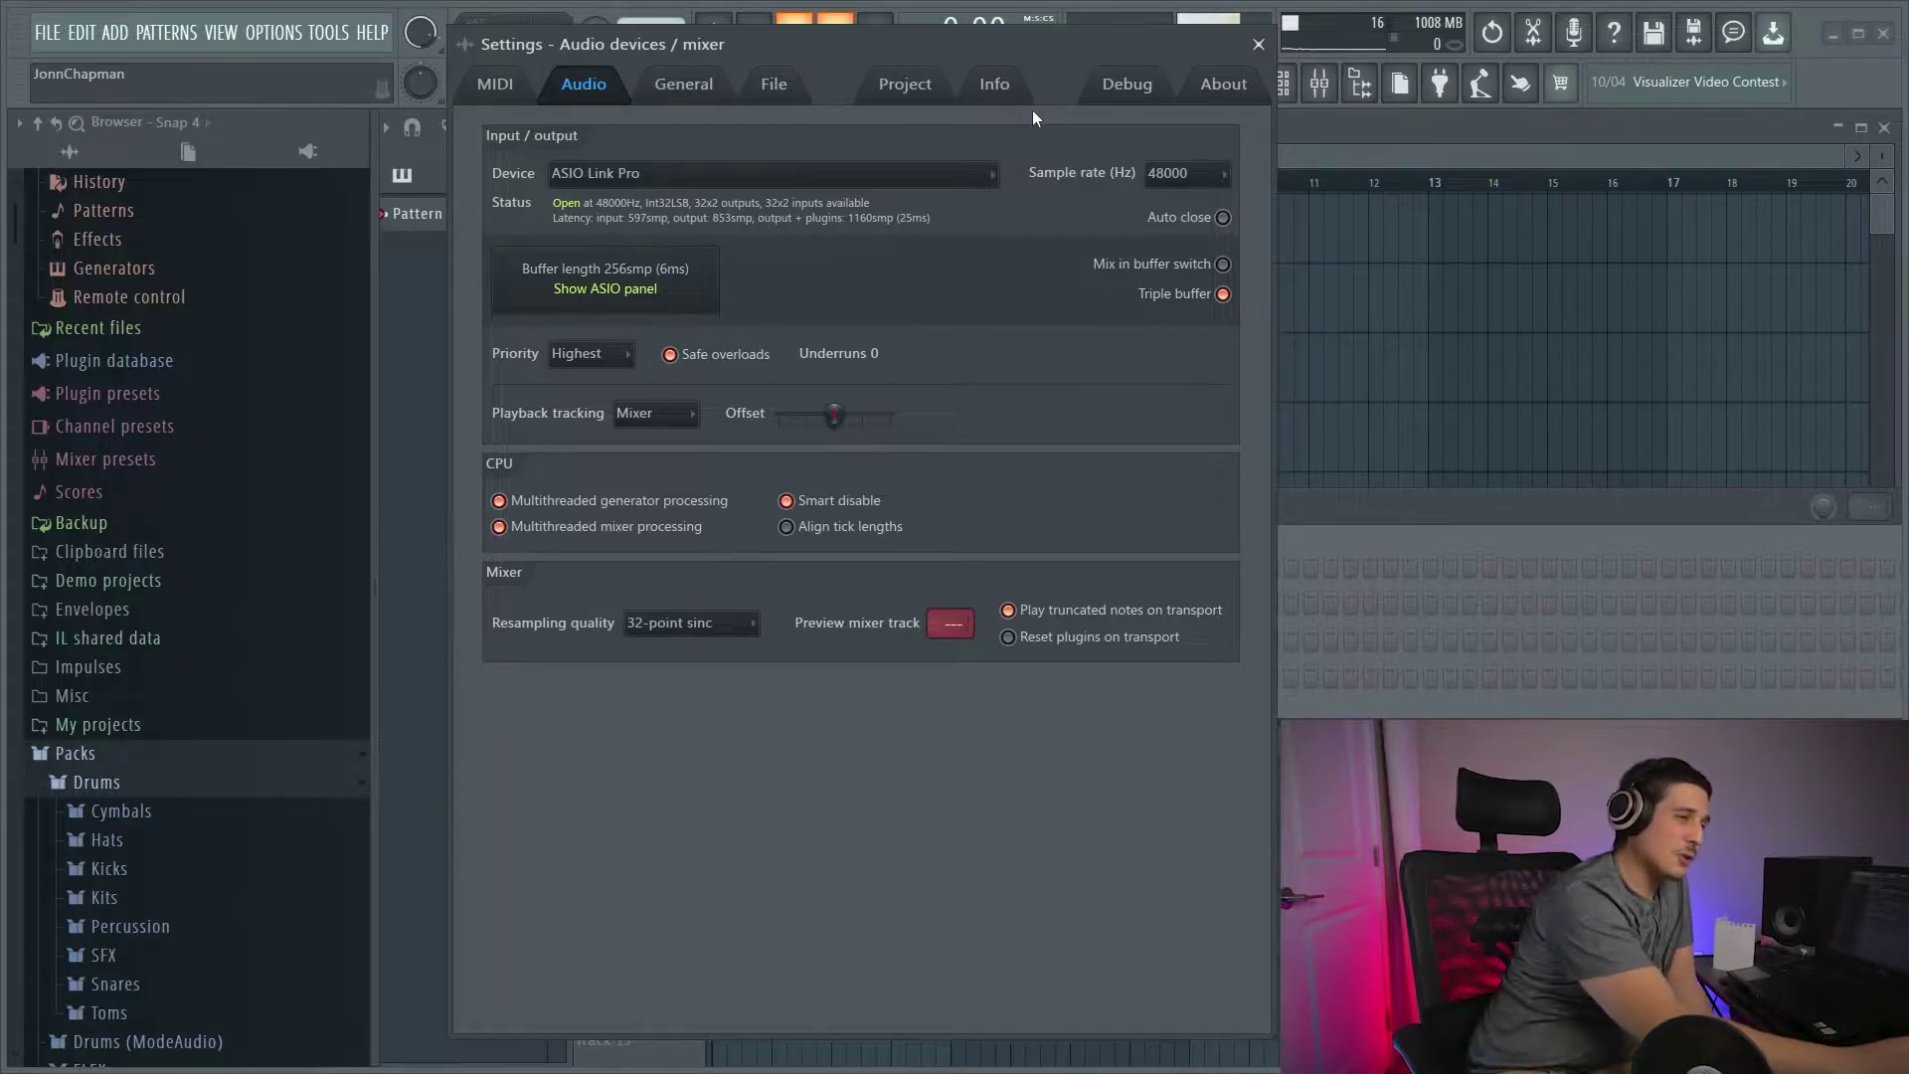
click(958, 175)
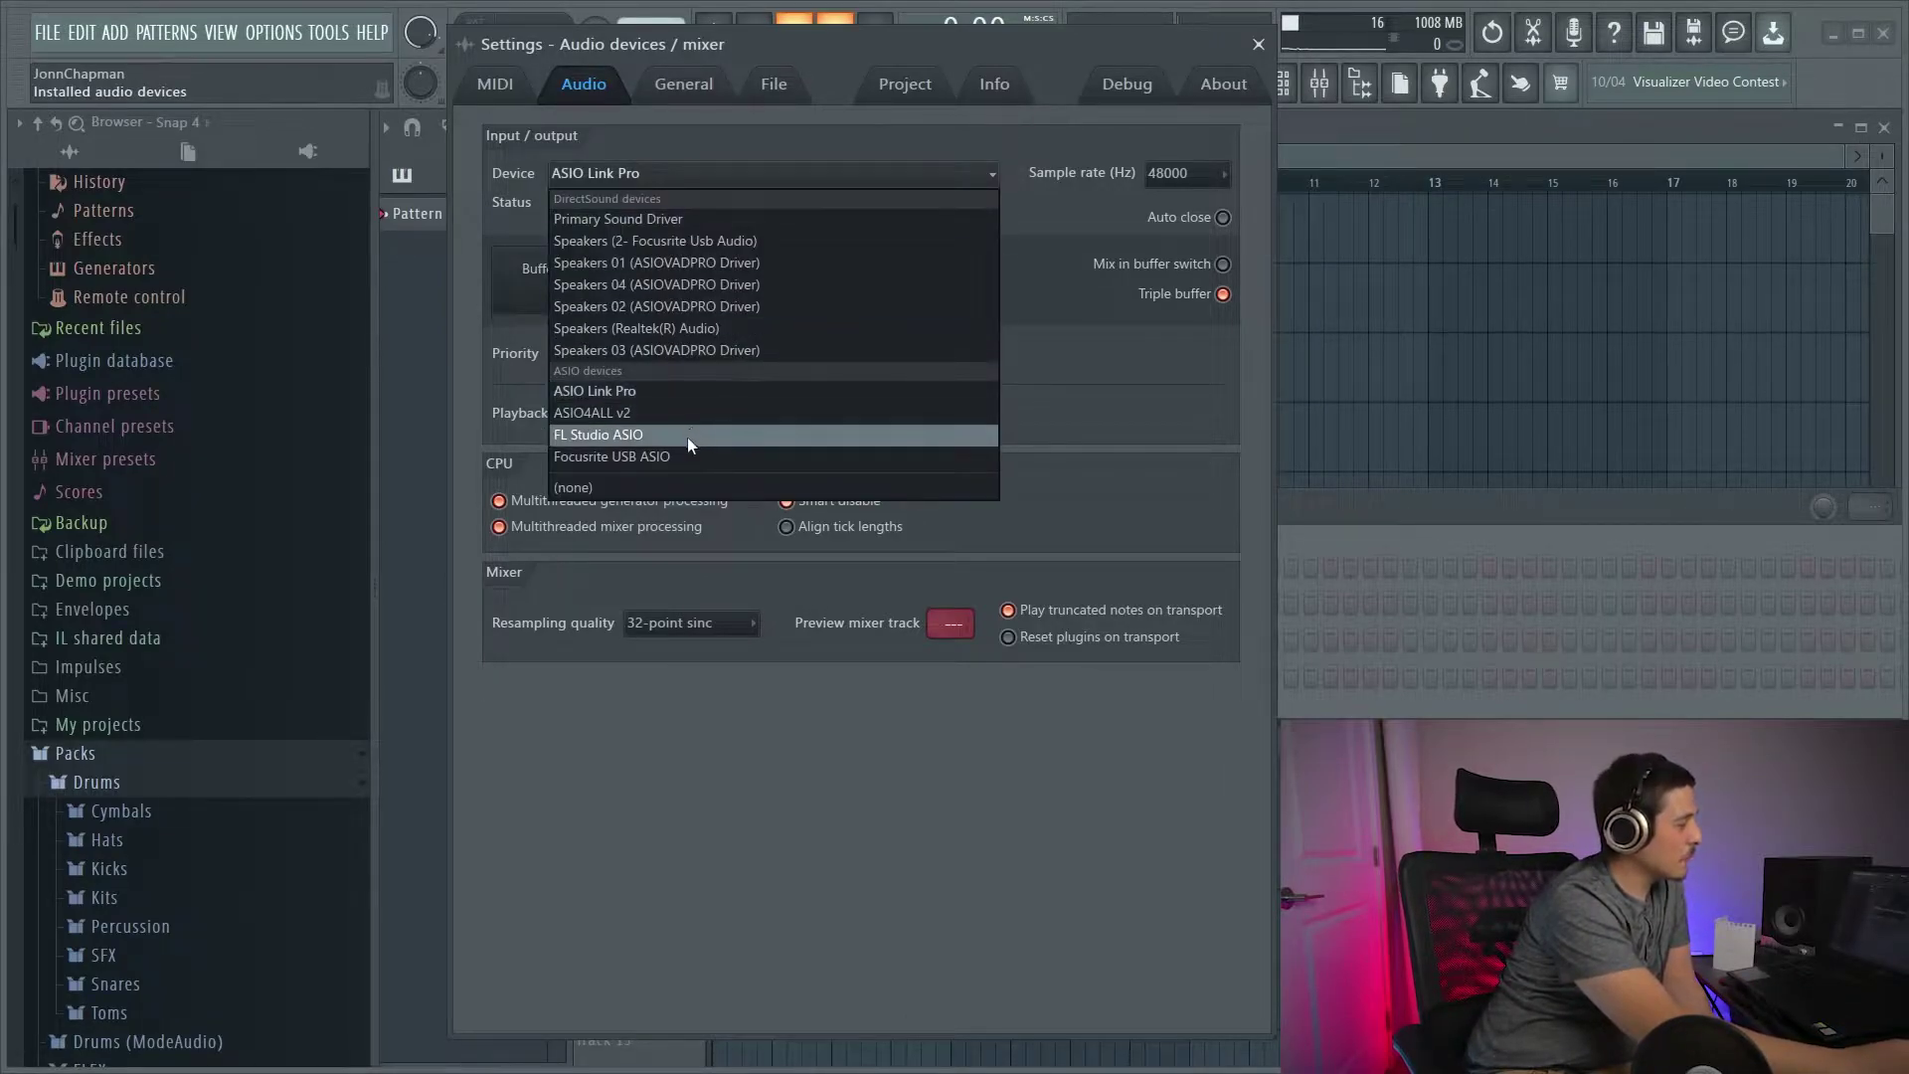
click(1162, 354)
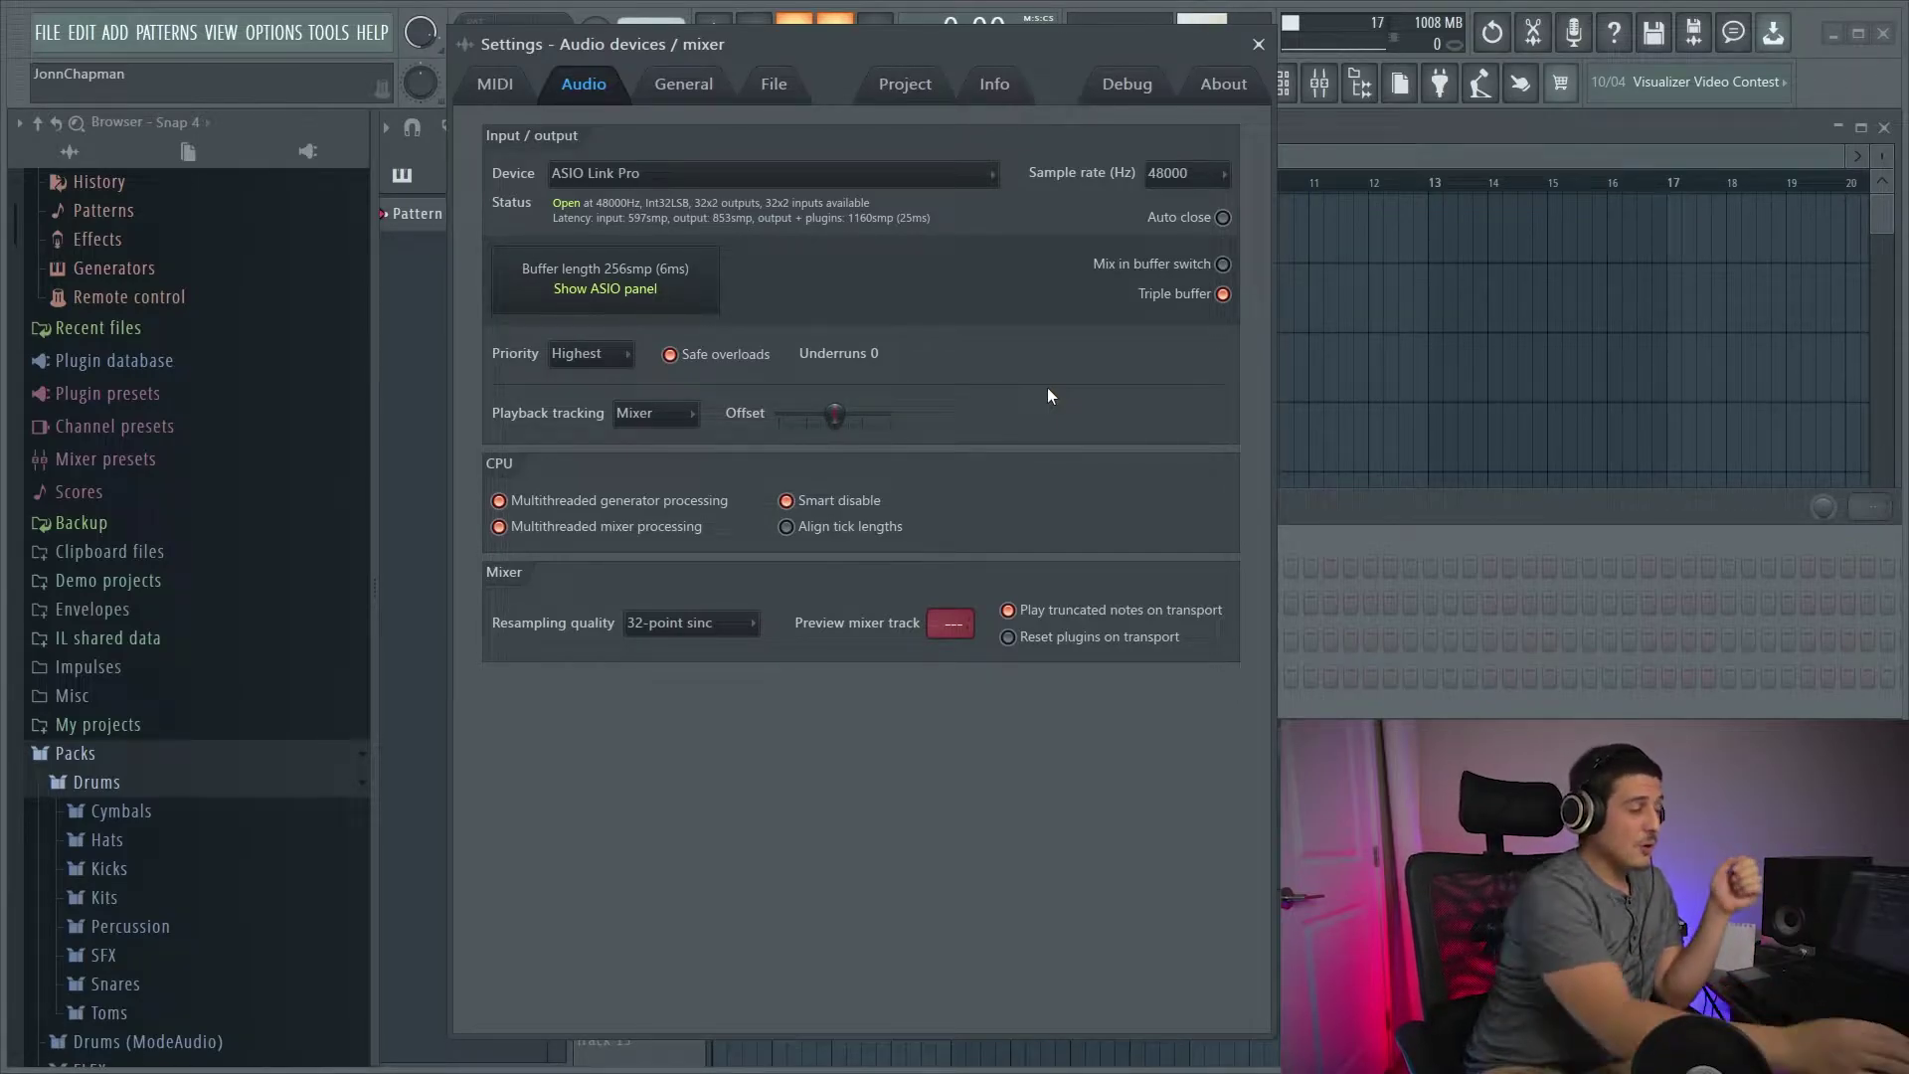
click(863, 183)
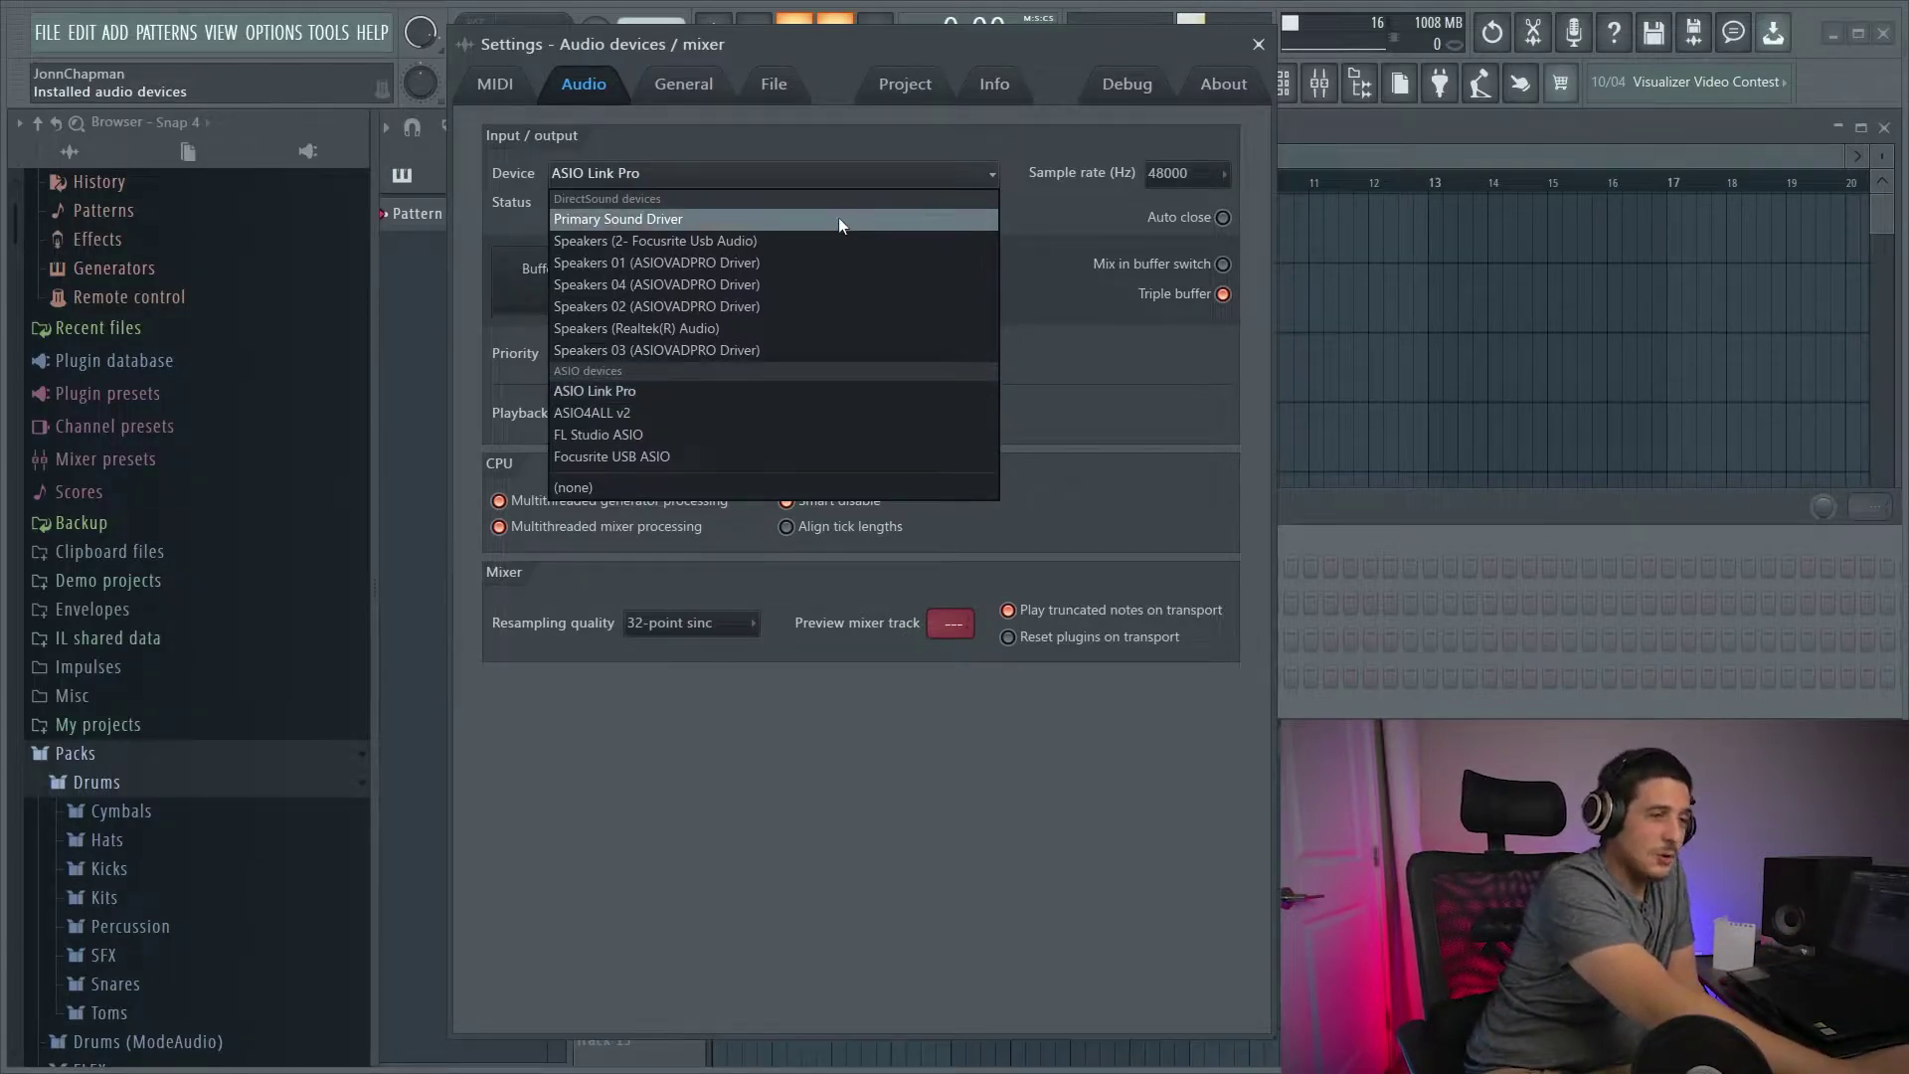
key(Escape)
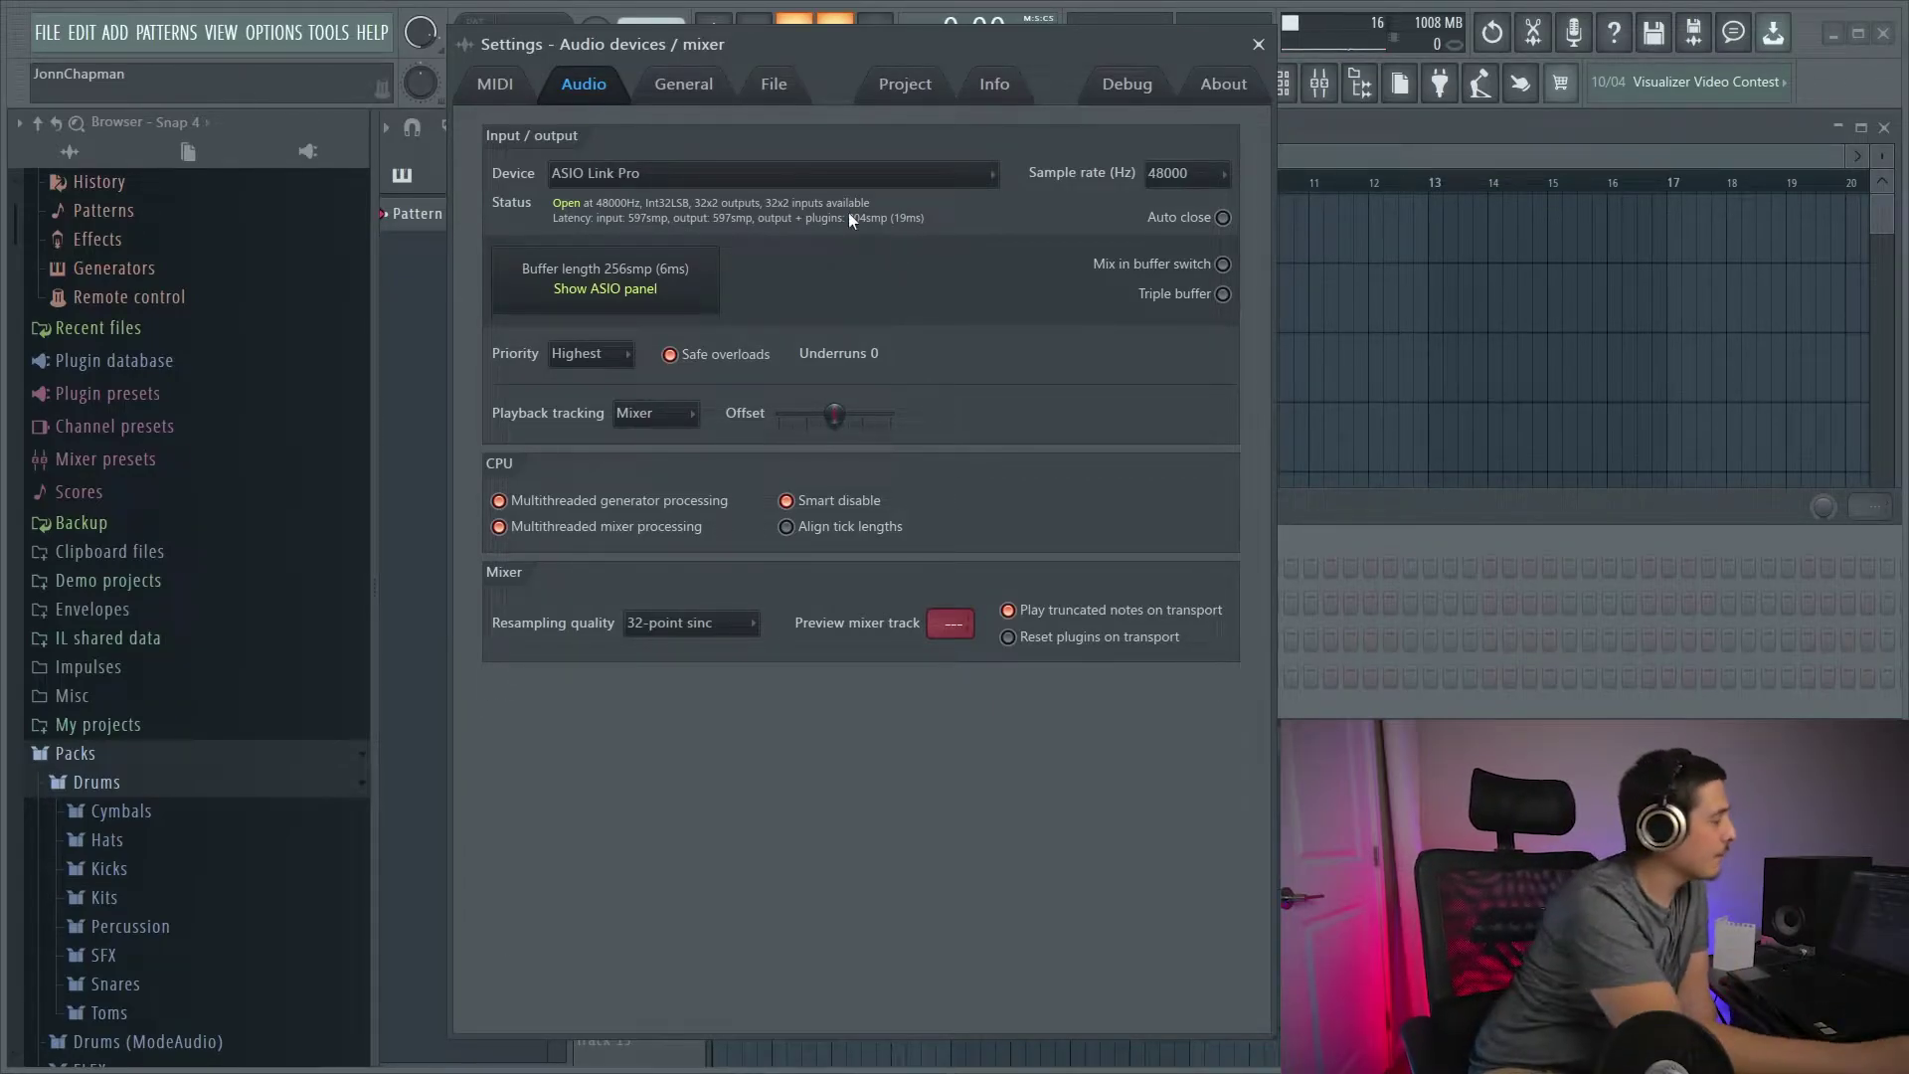
click(606, 289)
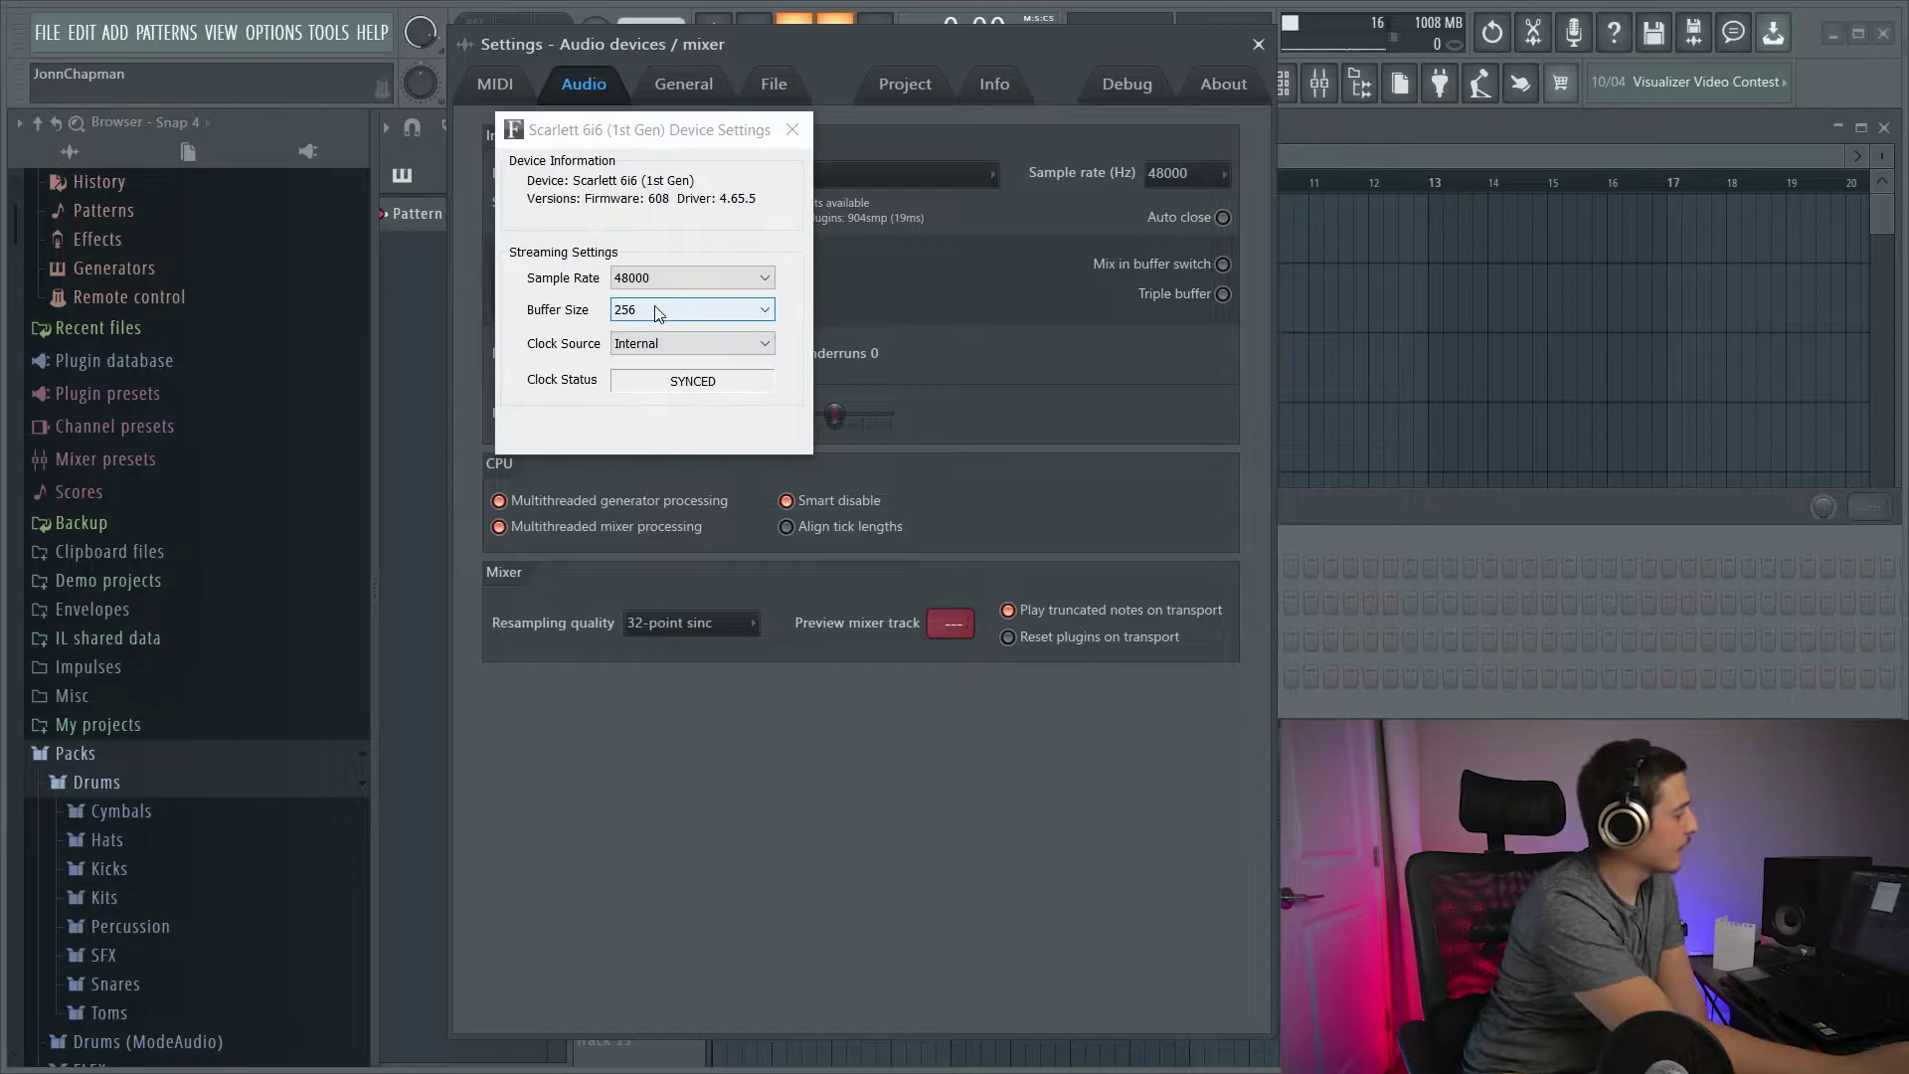
click(755, 309)
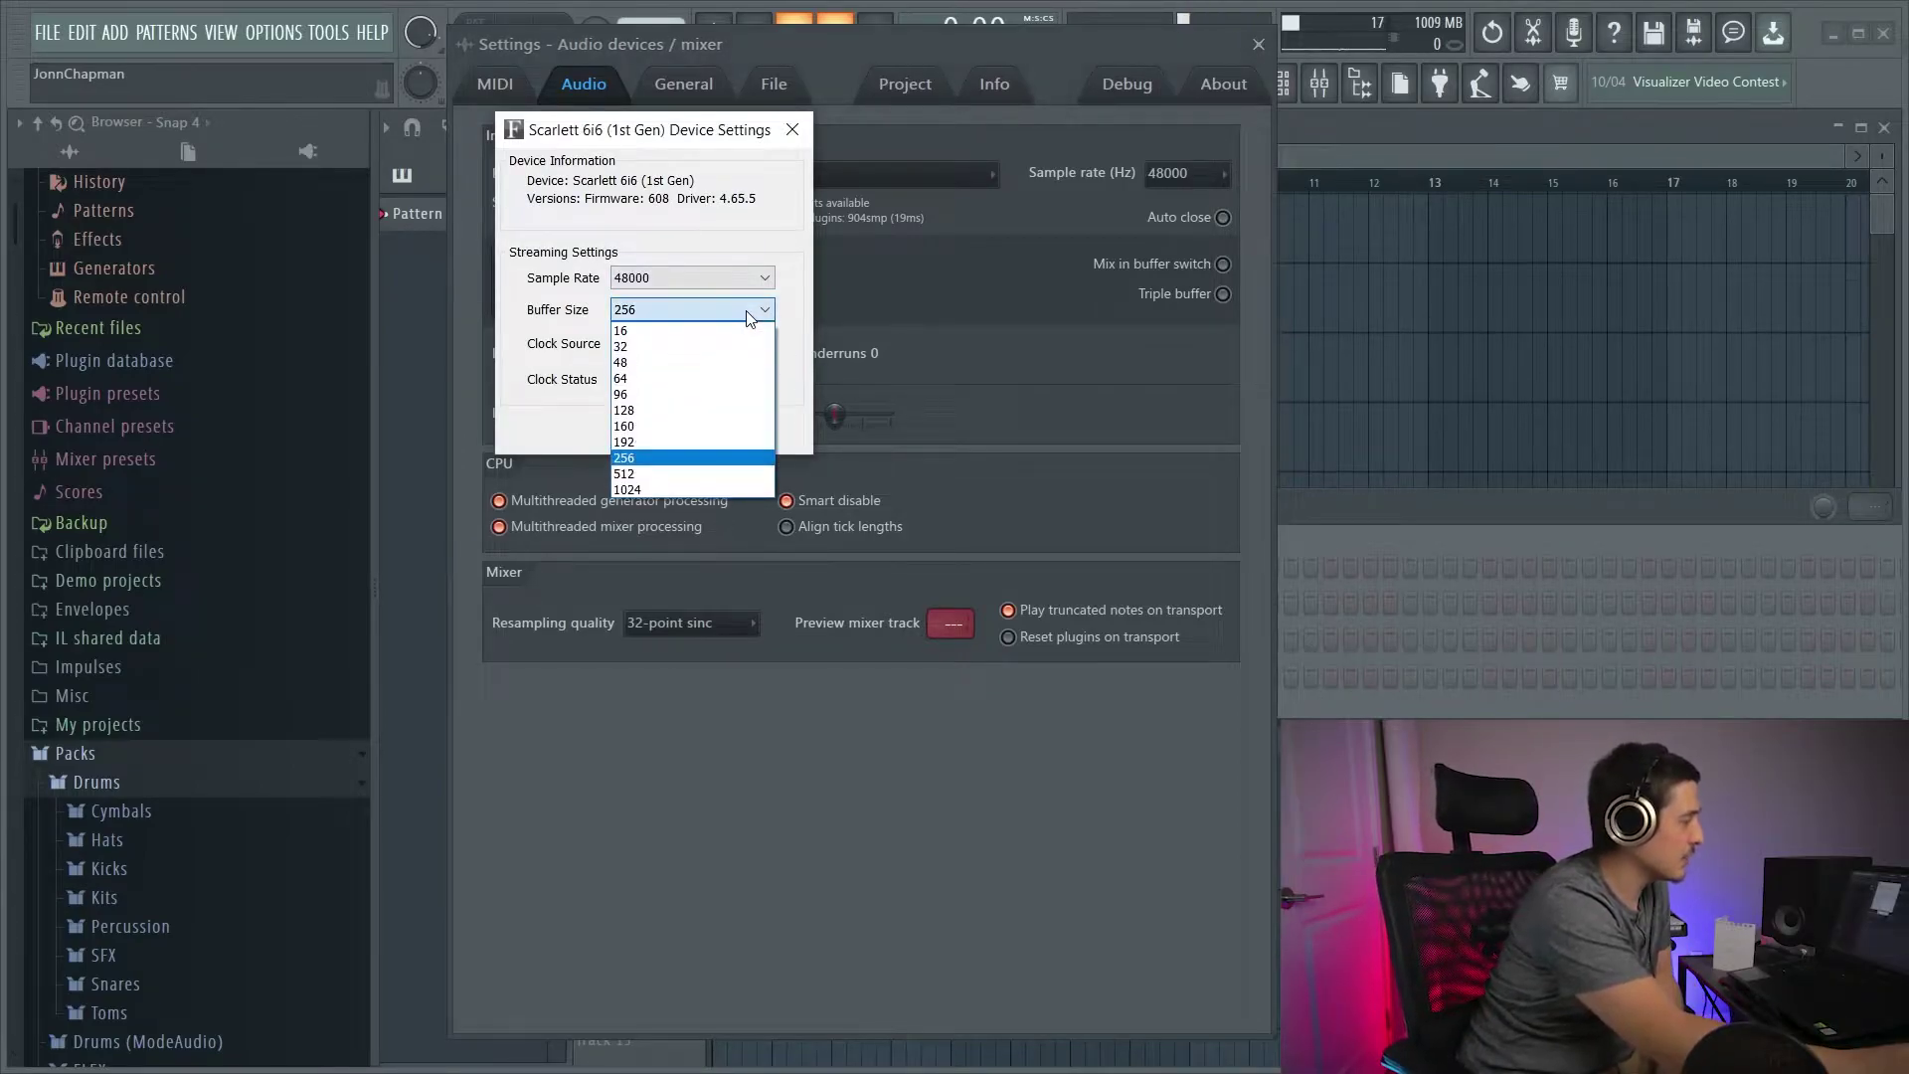
click(793, 131)
click(793, 130)
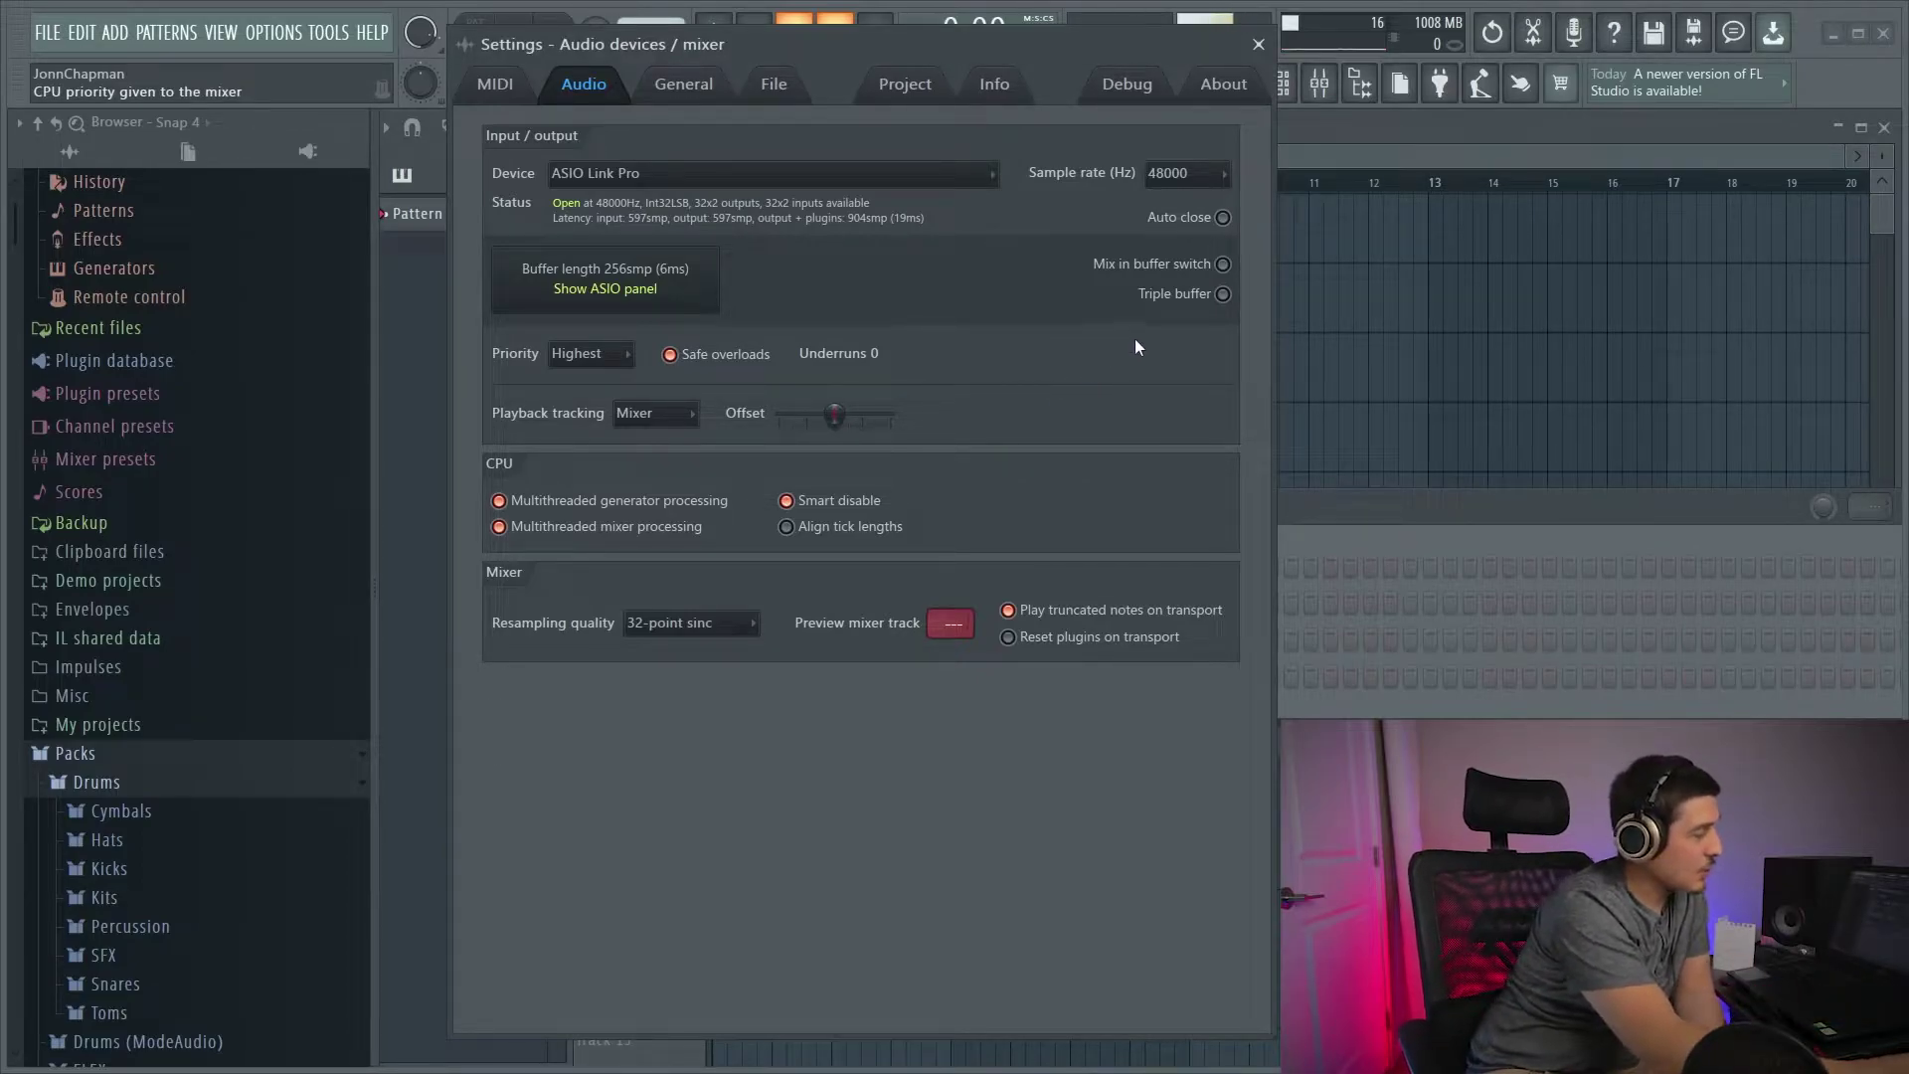
Toggle triple buffering off and back on, leaving it enabled at 1160 samples (25 ms).
click(1221, 295)
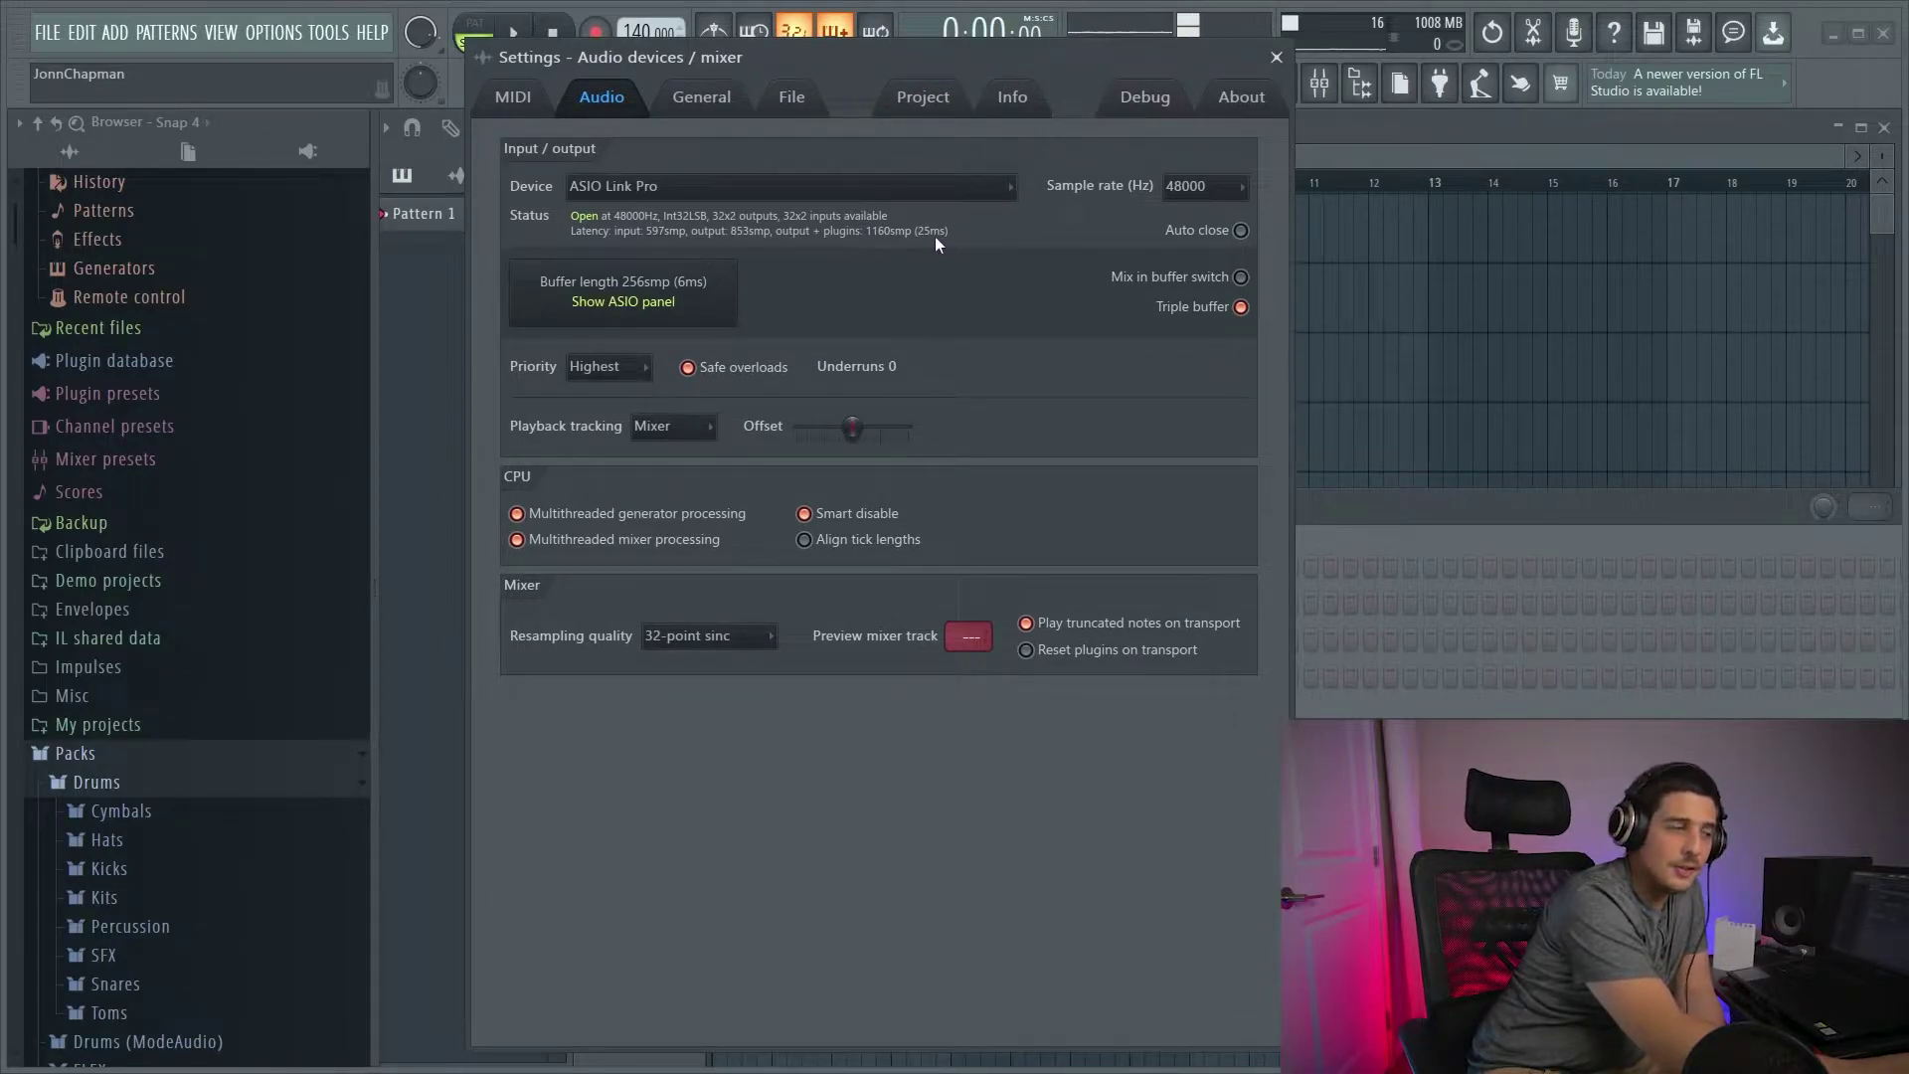
click(1241, 307)
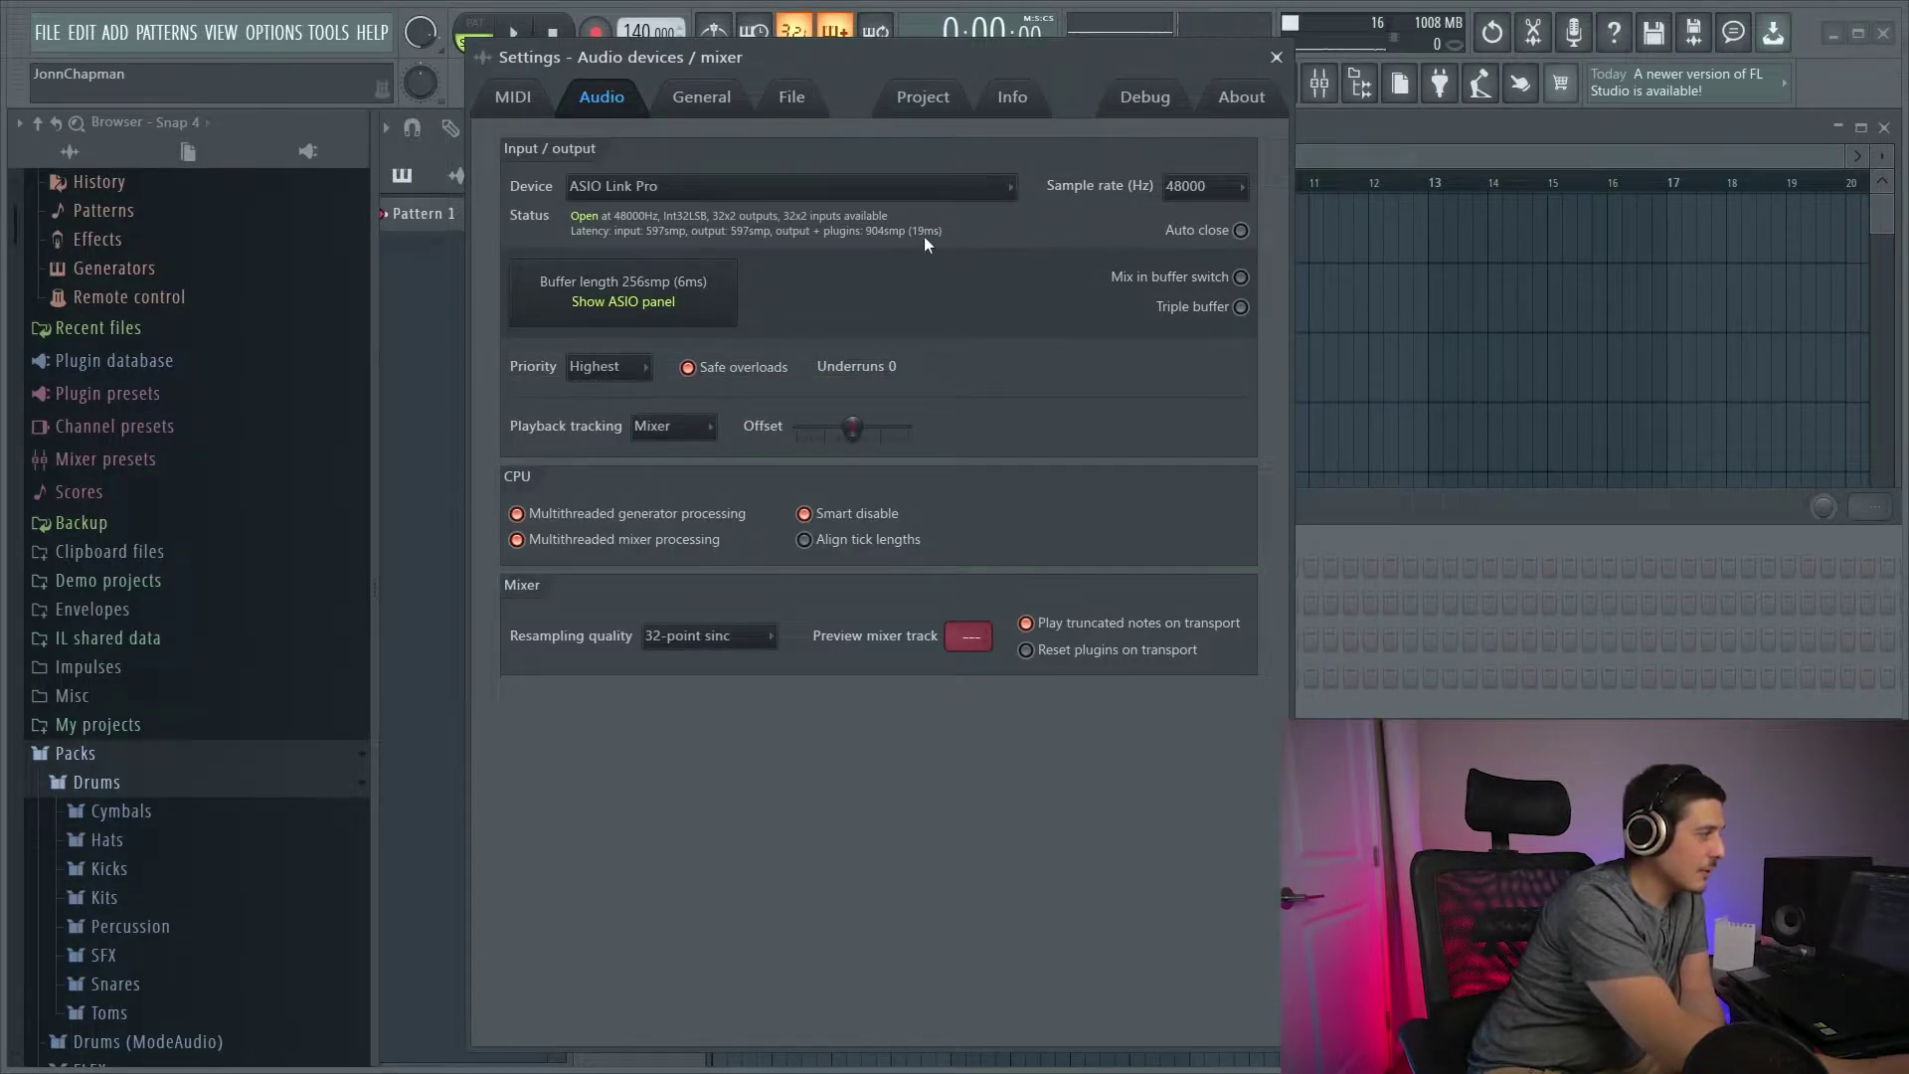
click(1242, 307)
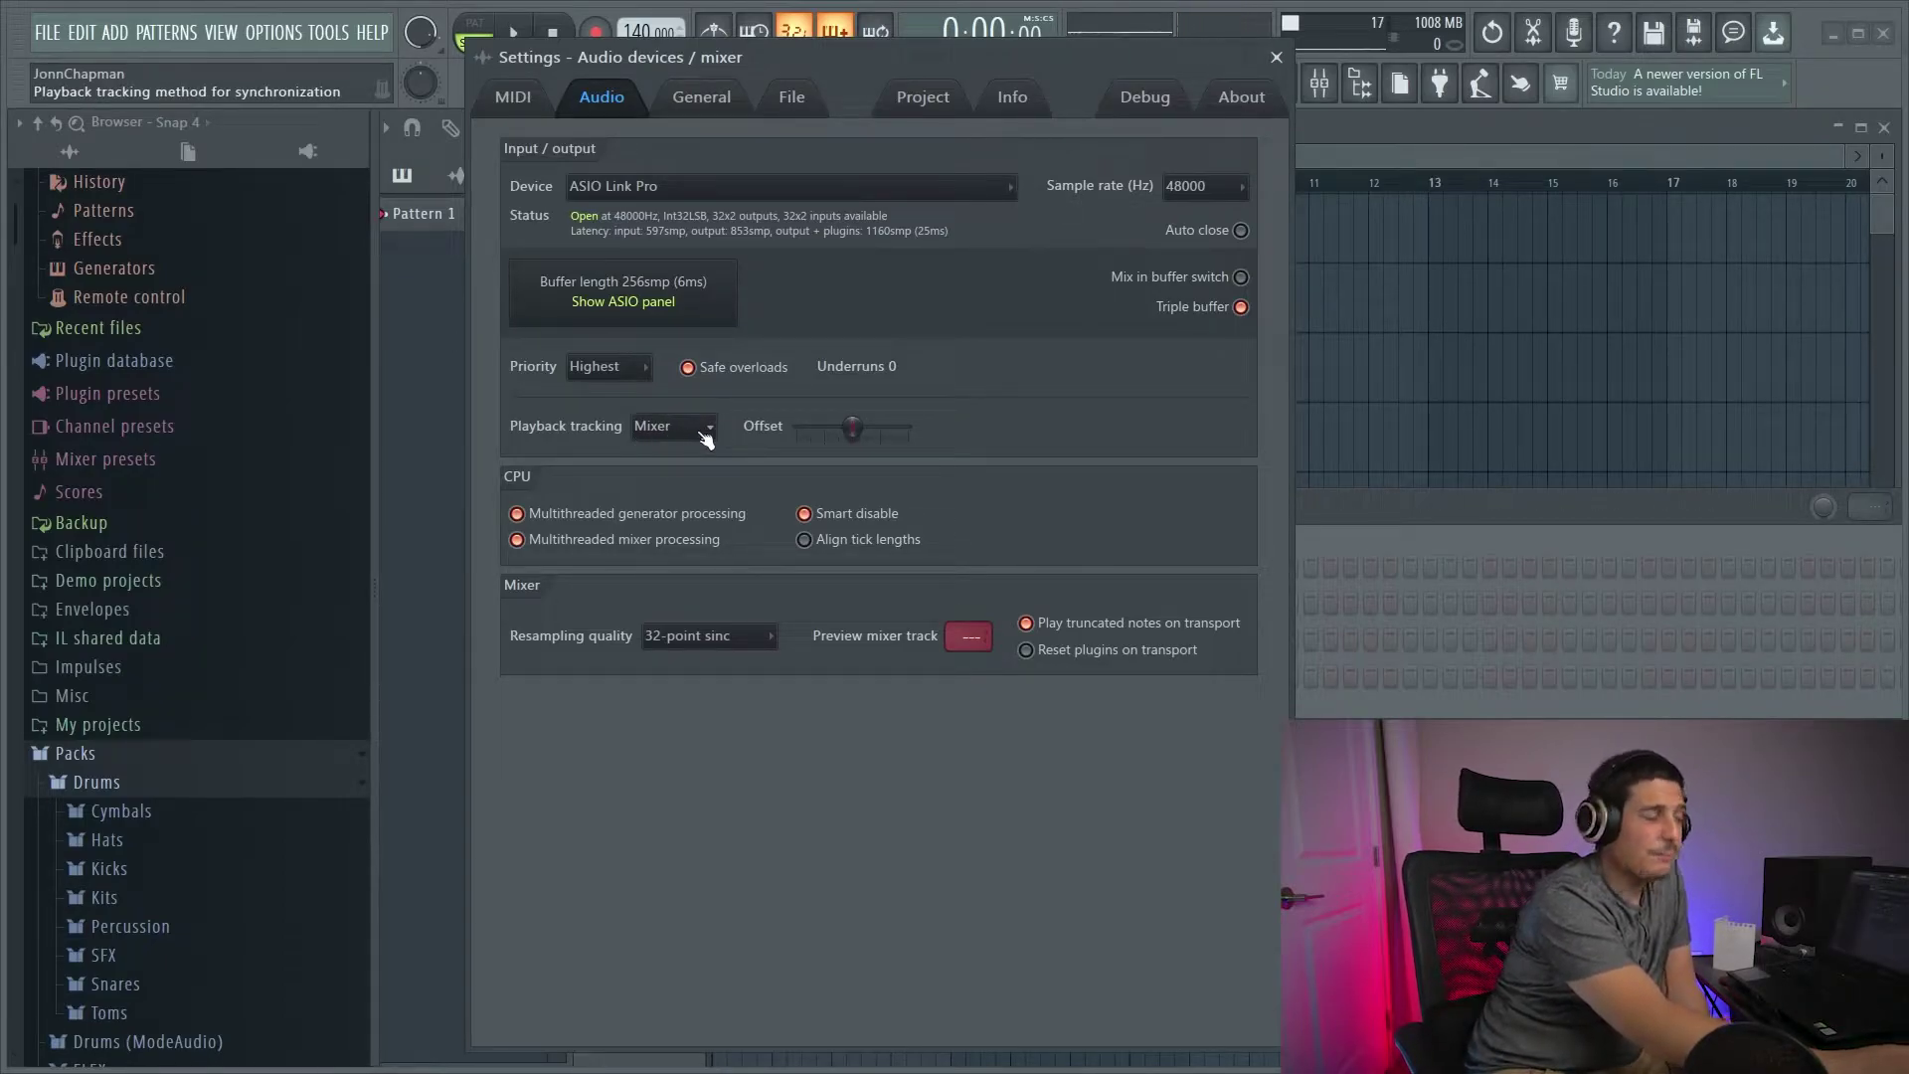
Set playback tracking to Driver, moving the Settings window aside to reveal the playlist.
click(704, 437)
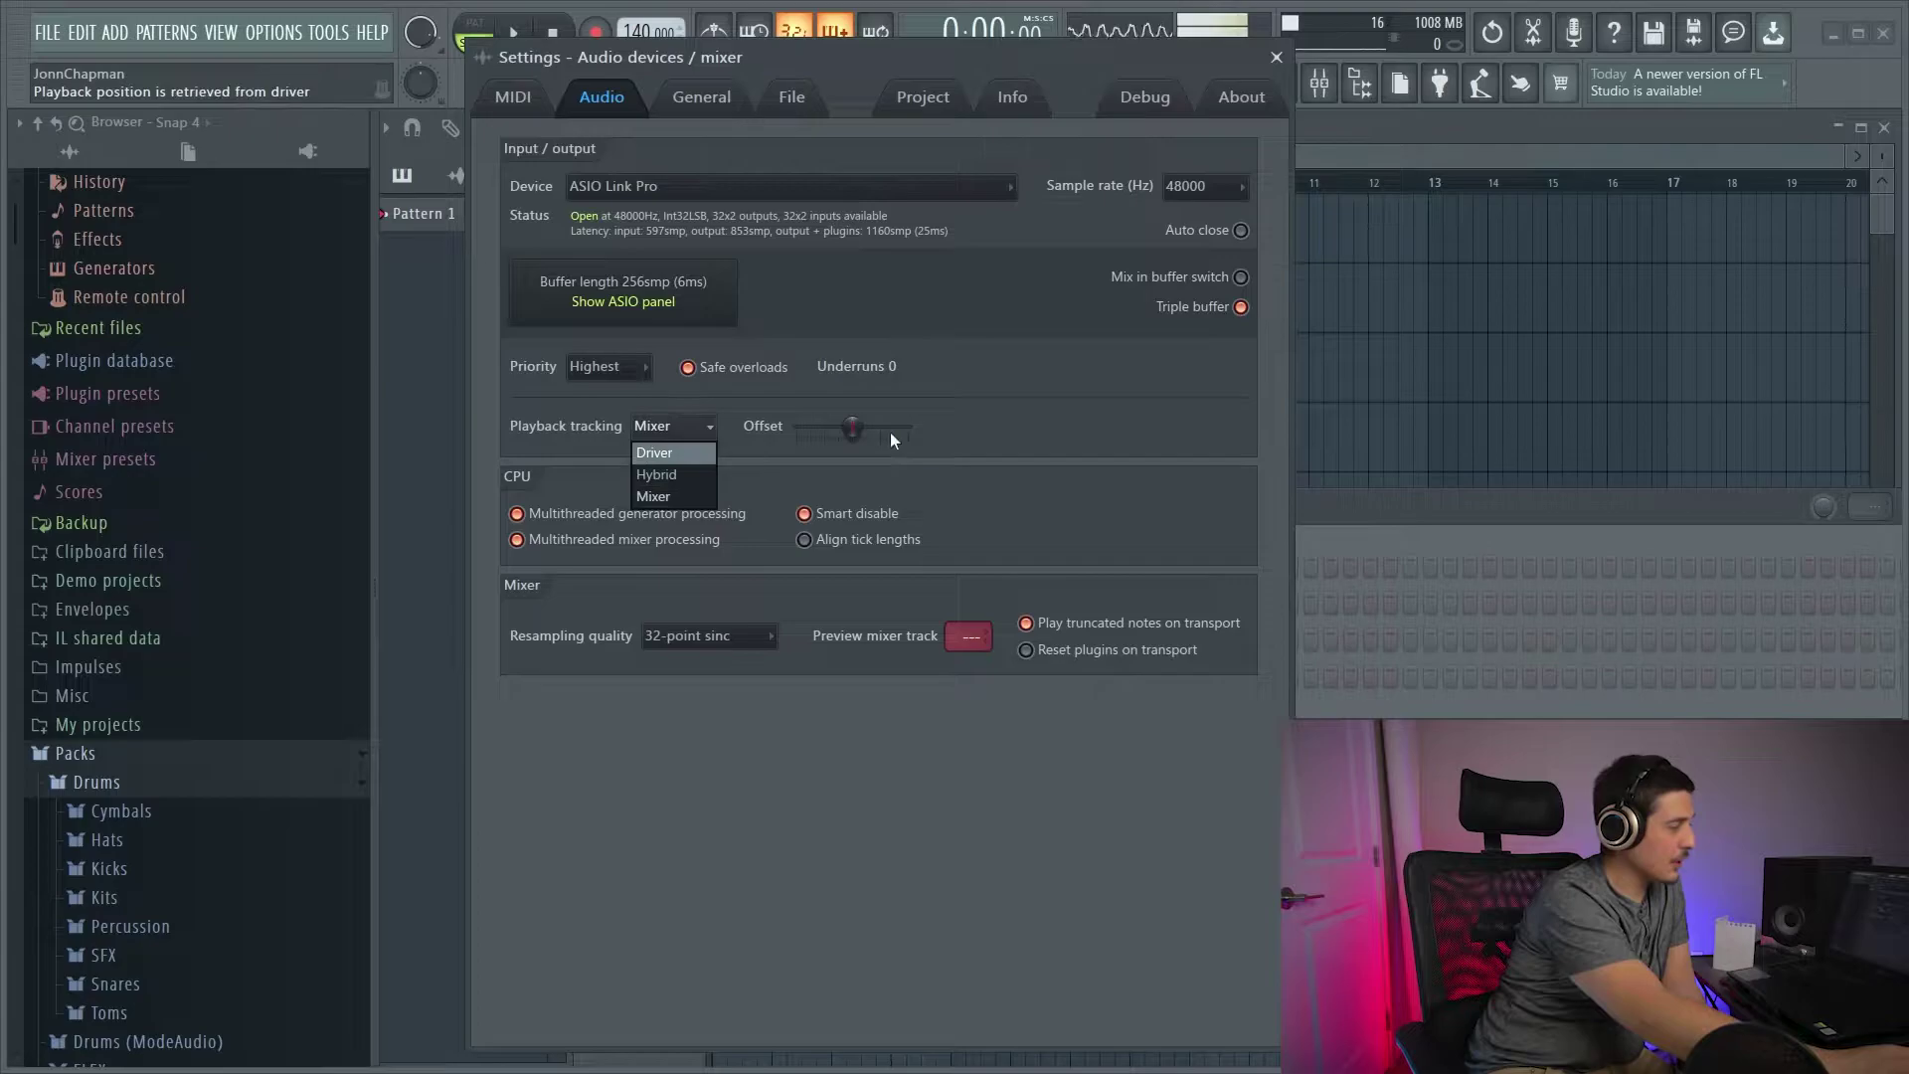
click(1024, 415)
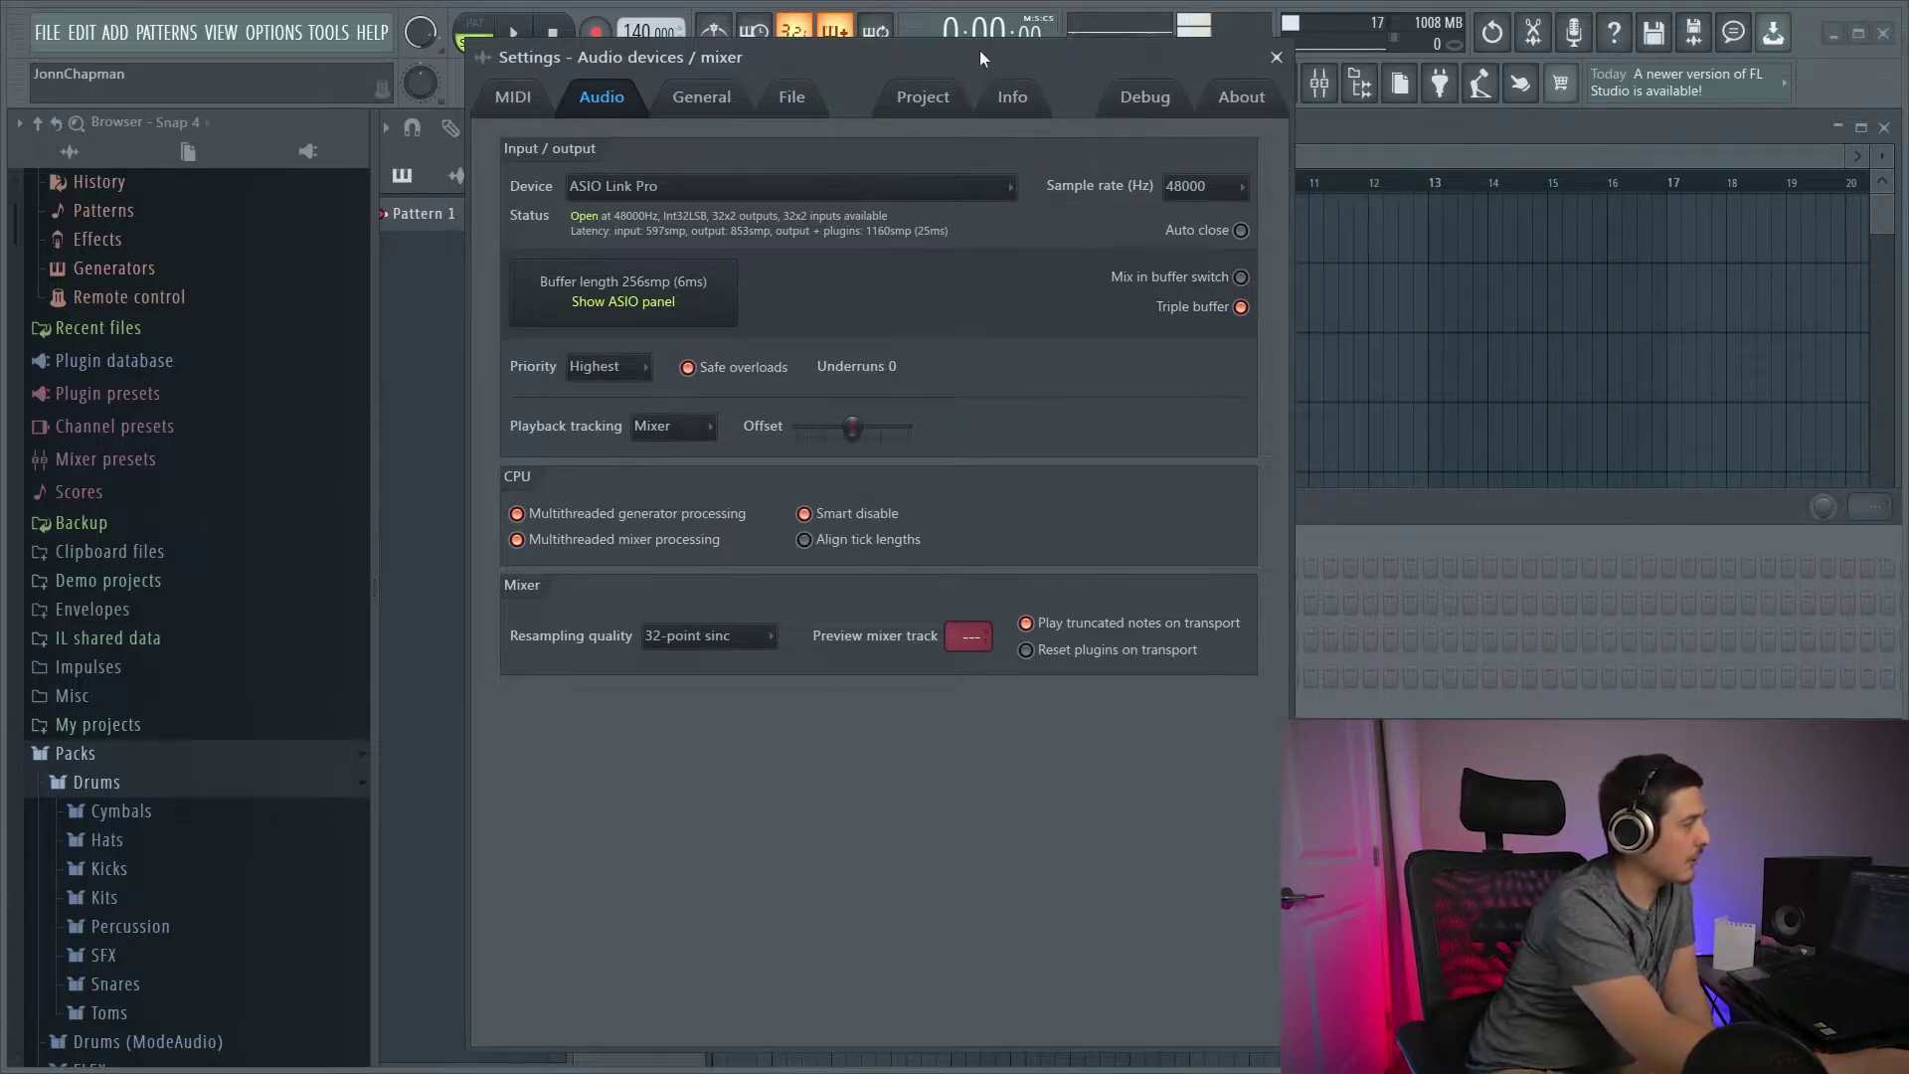
drag(981, 51, 1447, 117)
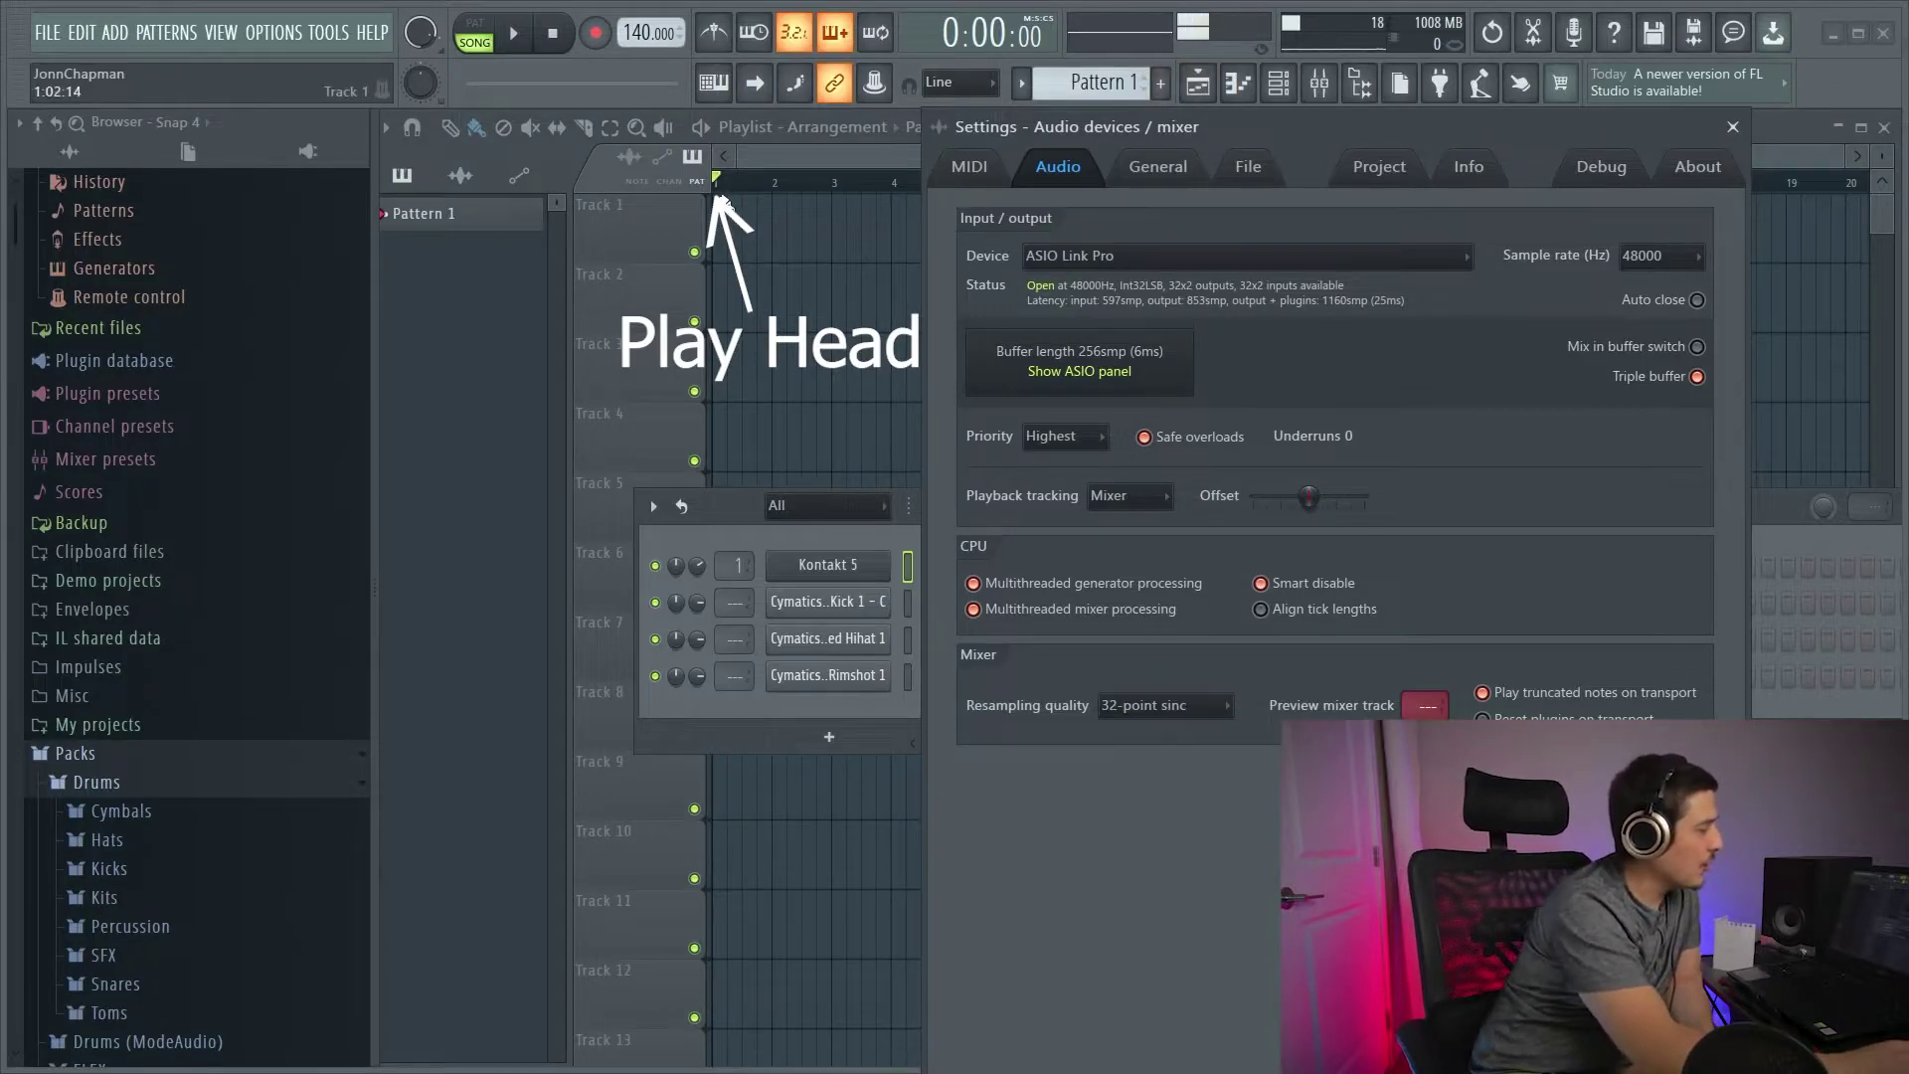
drag(1268, 127, 718, 104)
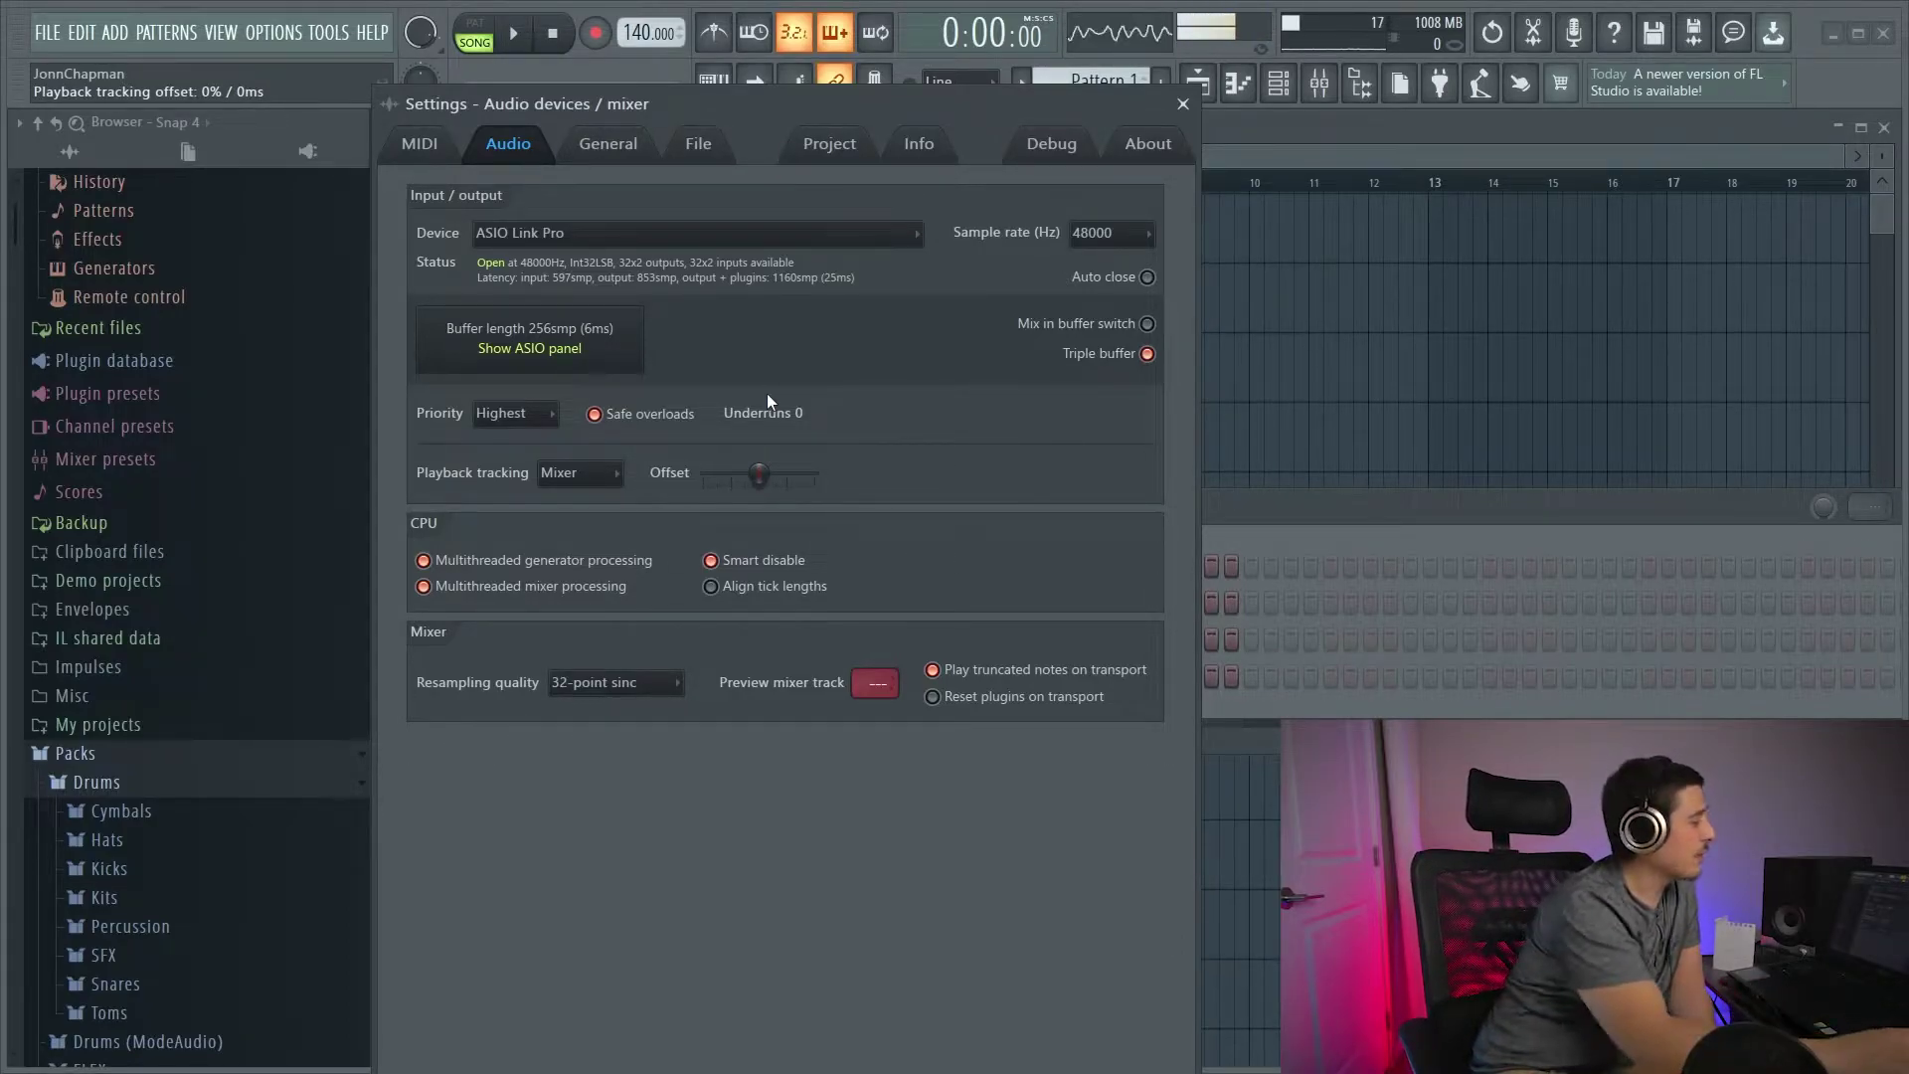
click(581, 473)
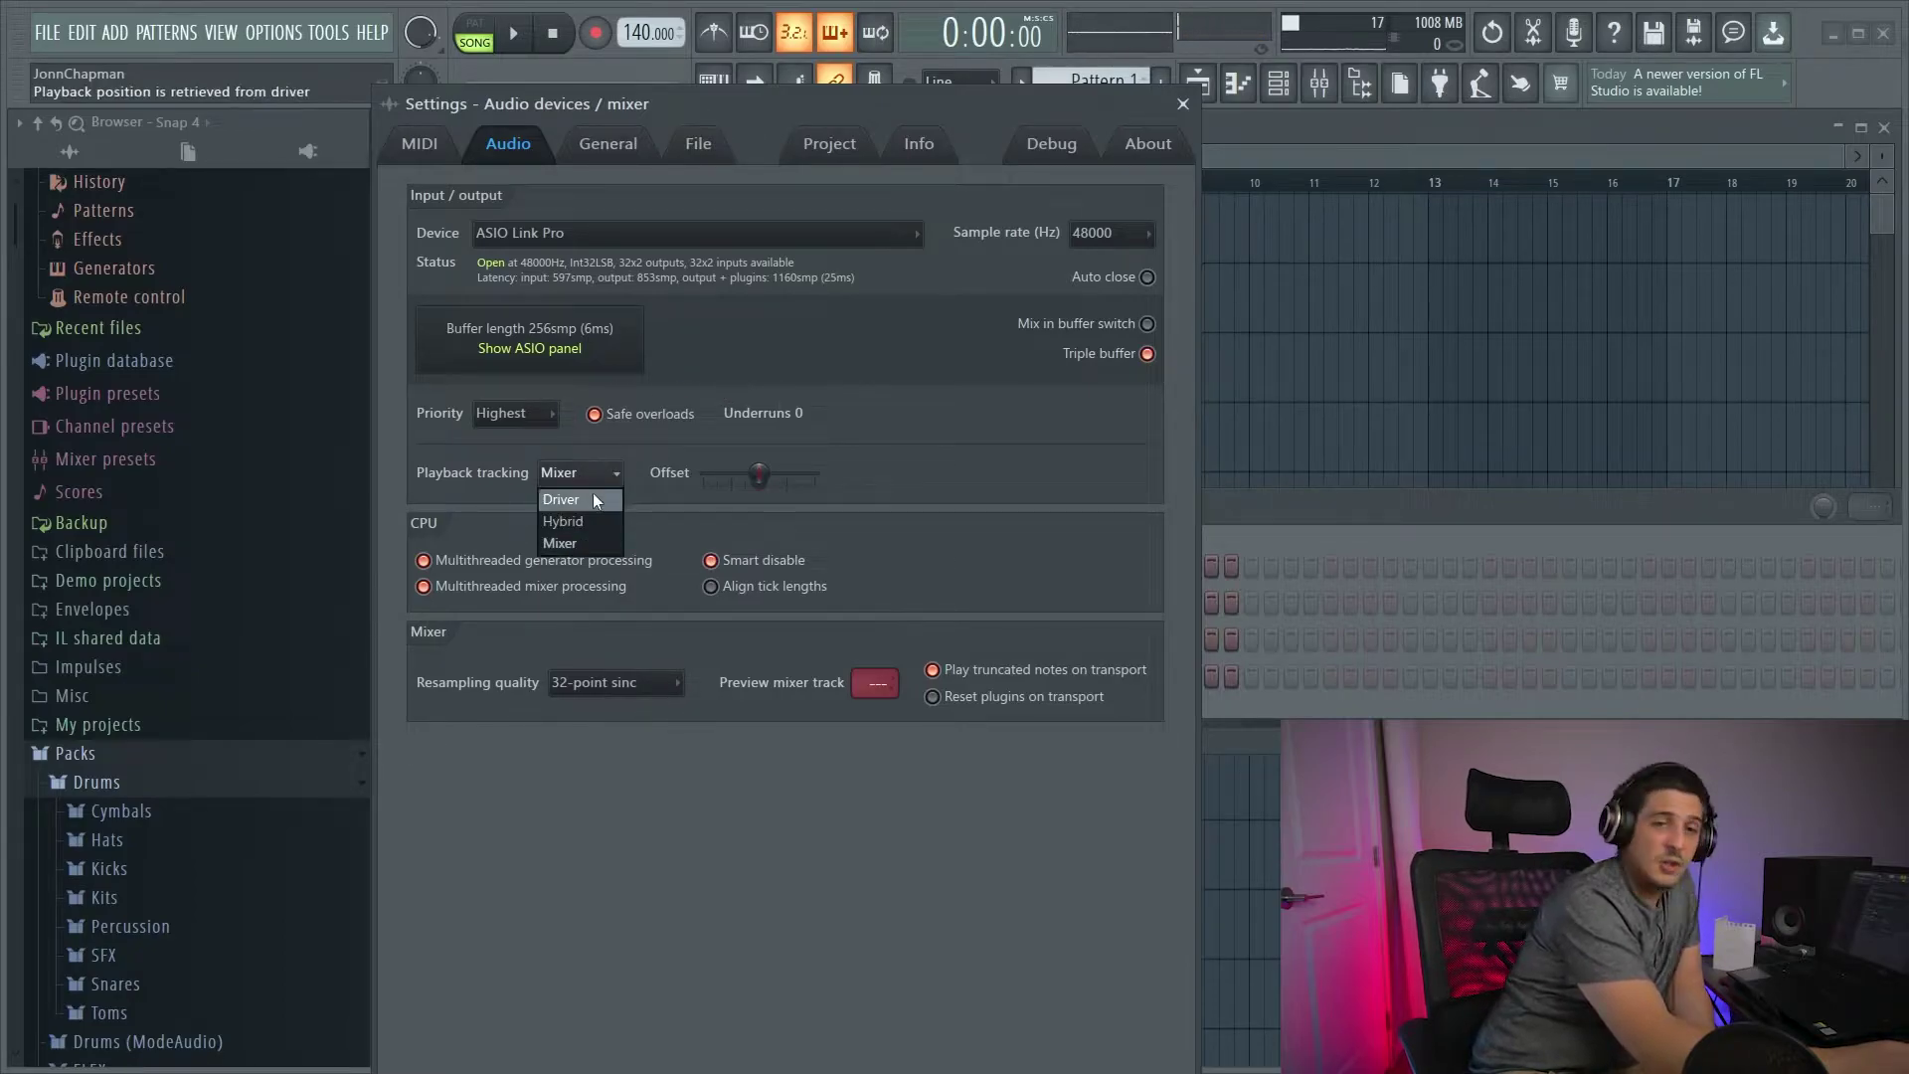
click(593, 499)
drag(640, 91, 879, 71)
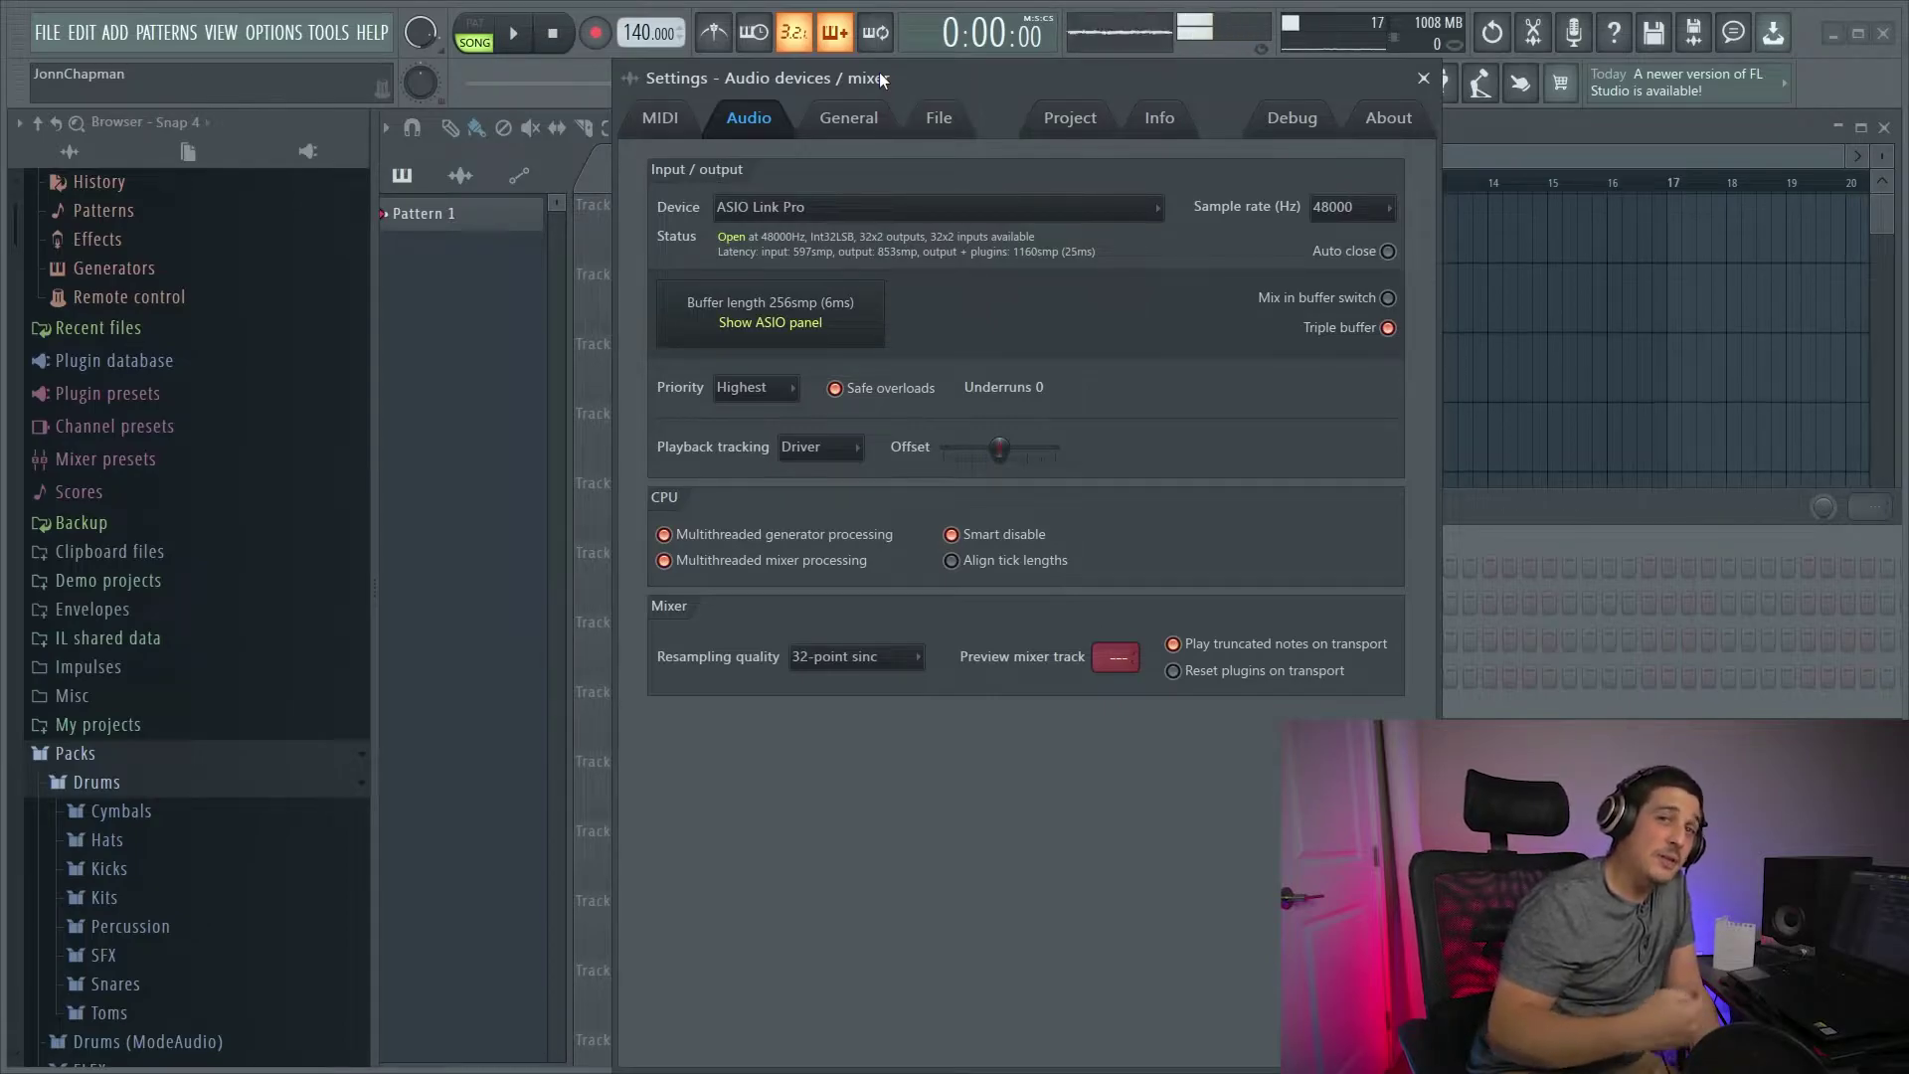
Set playback tracking to Hybrid, adjust its Offset knob, and close the audio settings window.
click(835, 448)
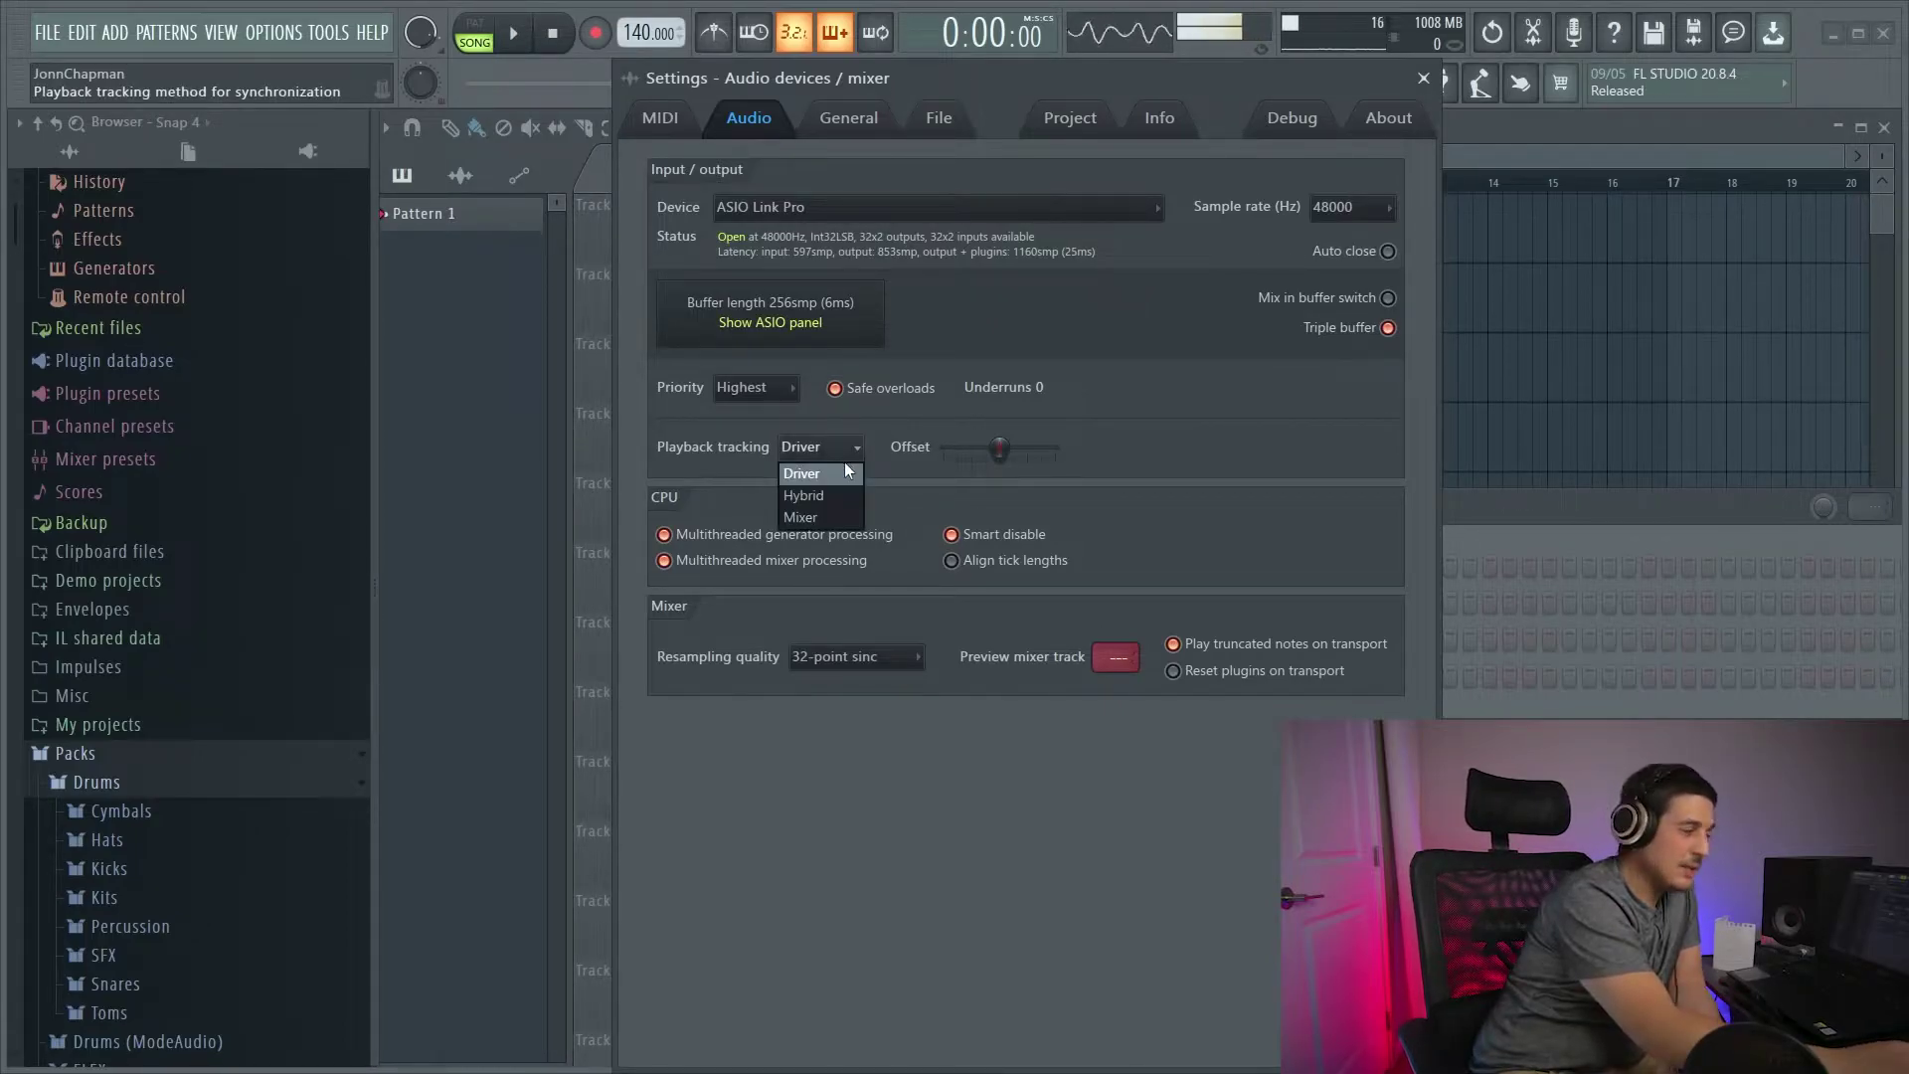
click(851, 495)
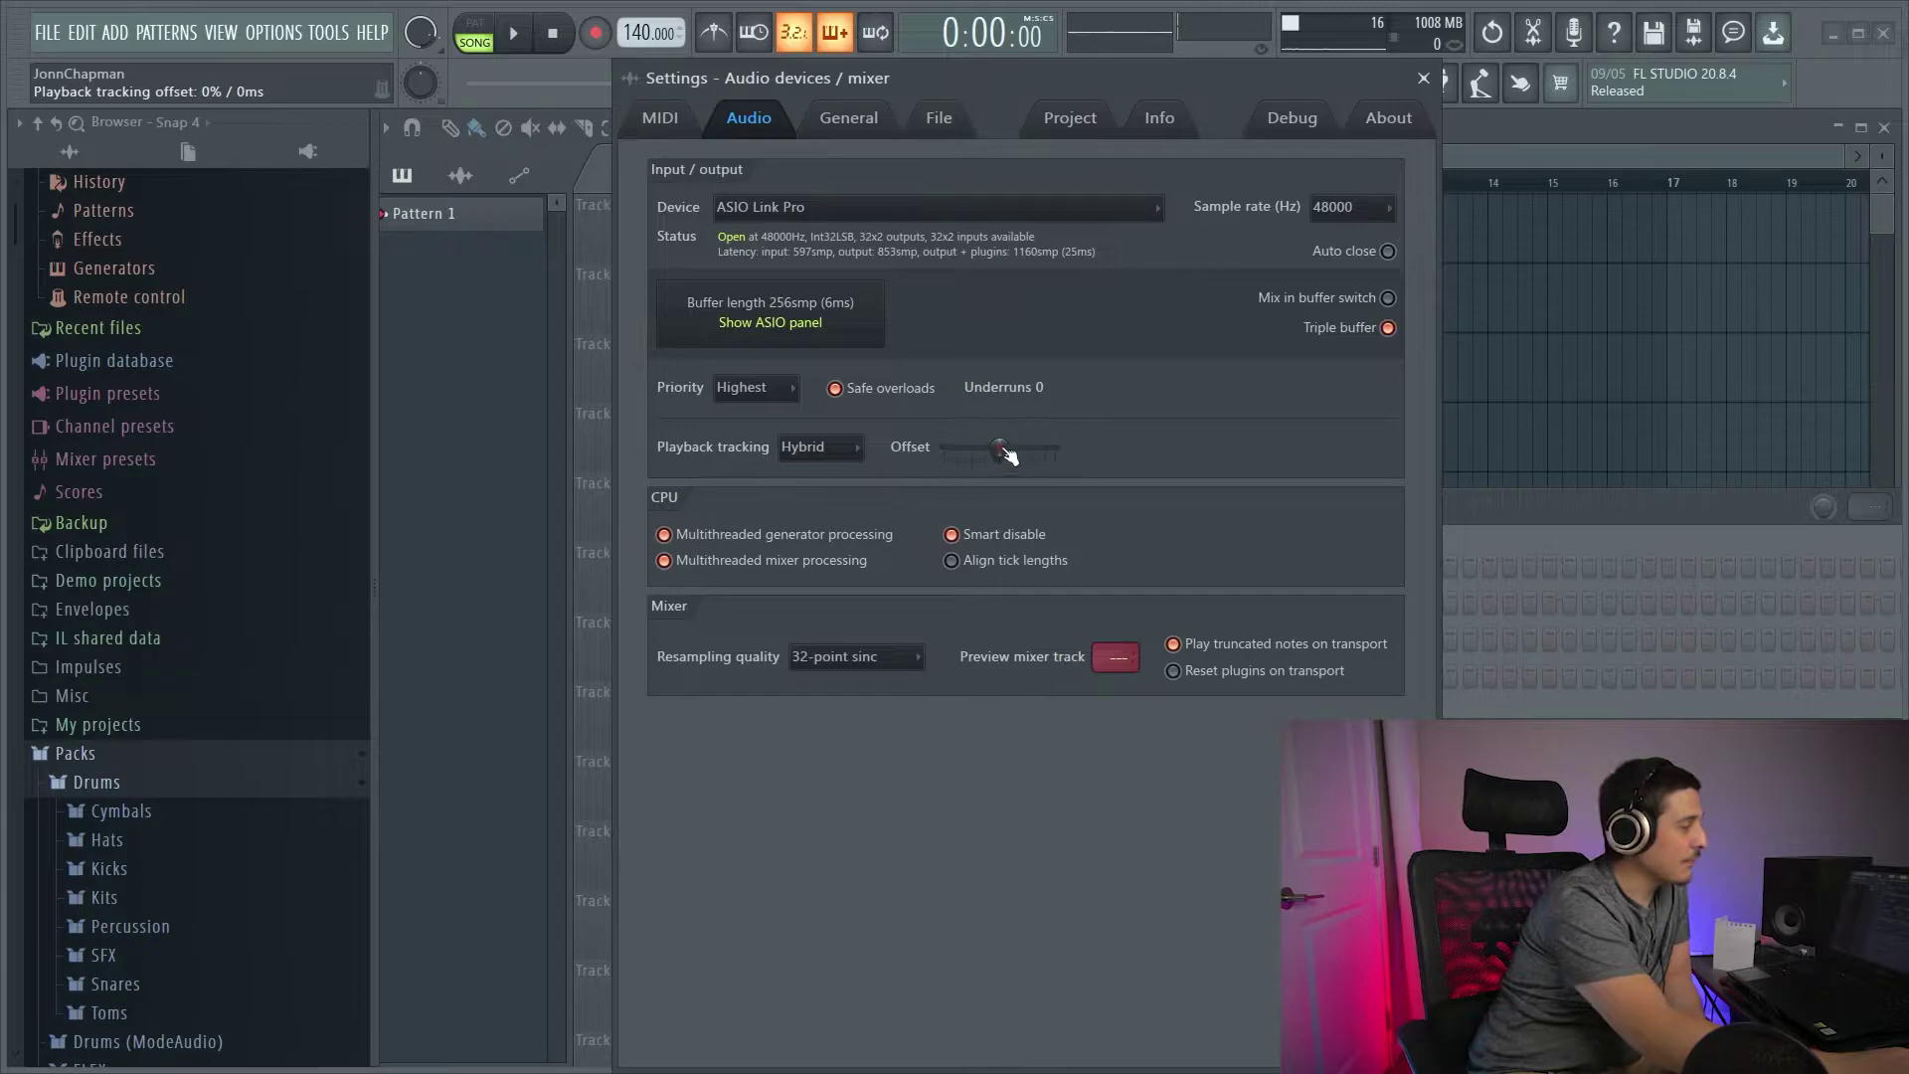
mouse_move(1007, 453)
mouse_down()
mouse_move(1007, 498)
mouse_move(1006, 453)
mouse_up()
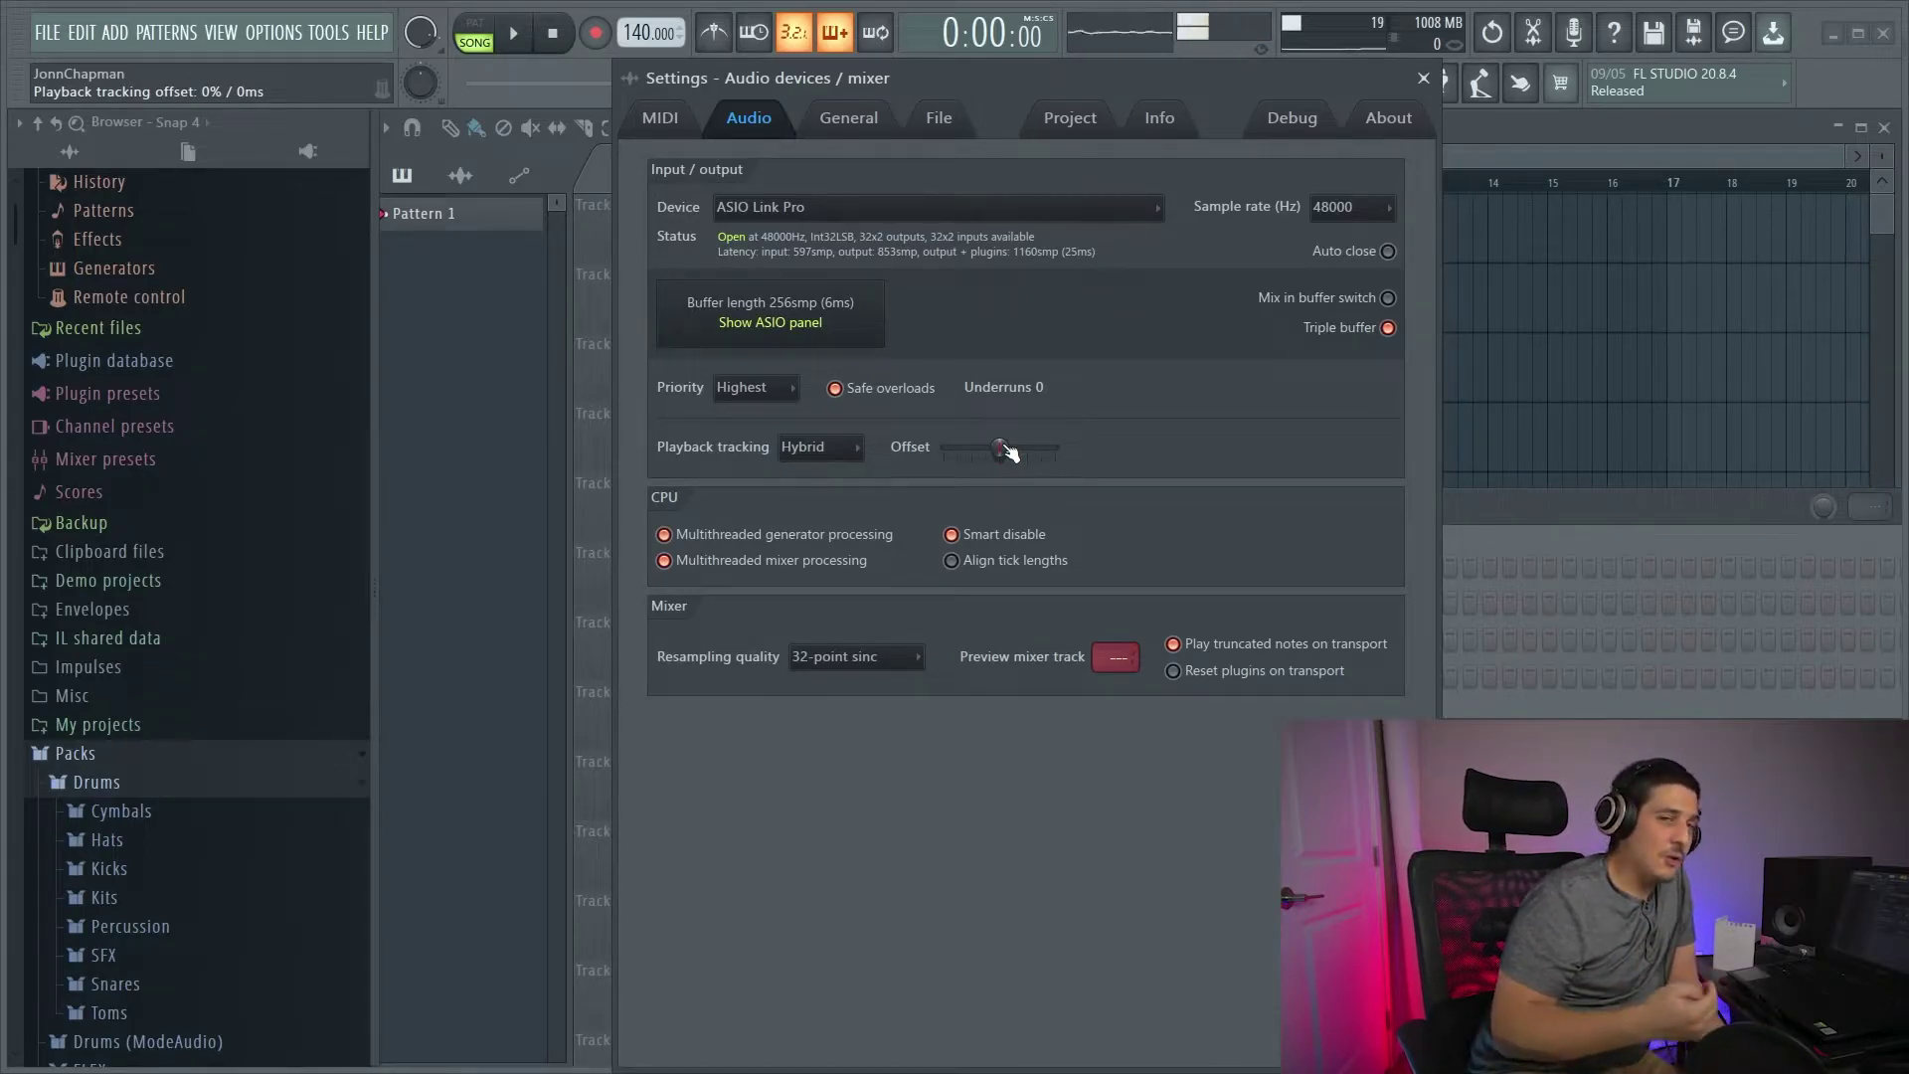
drag(1024, 85, 792, 28)
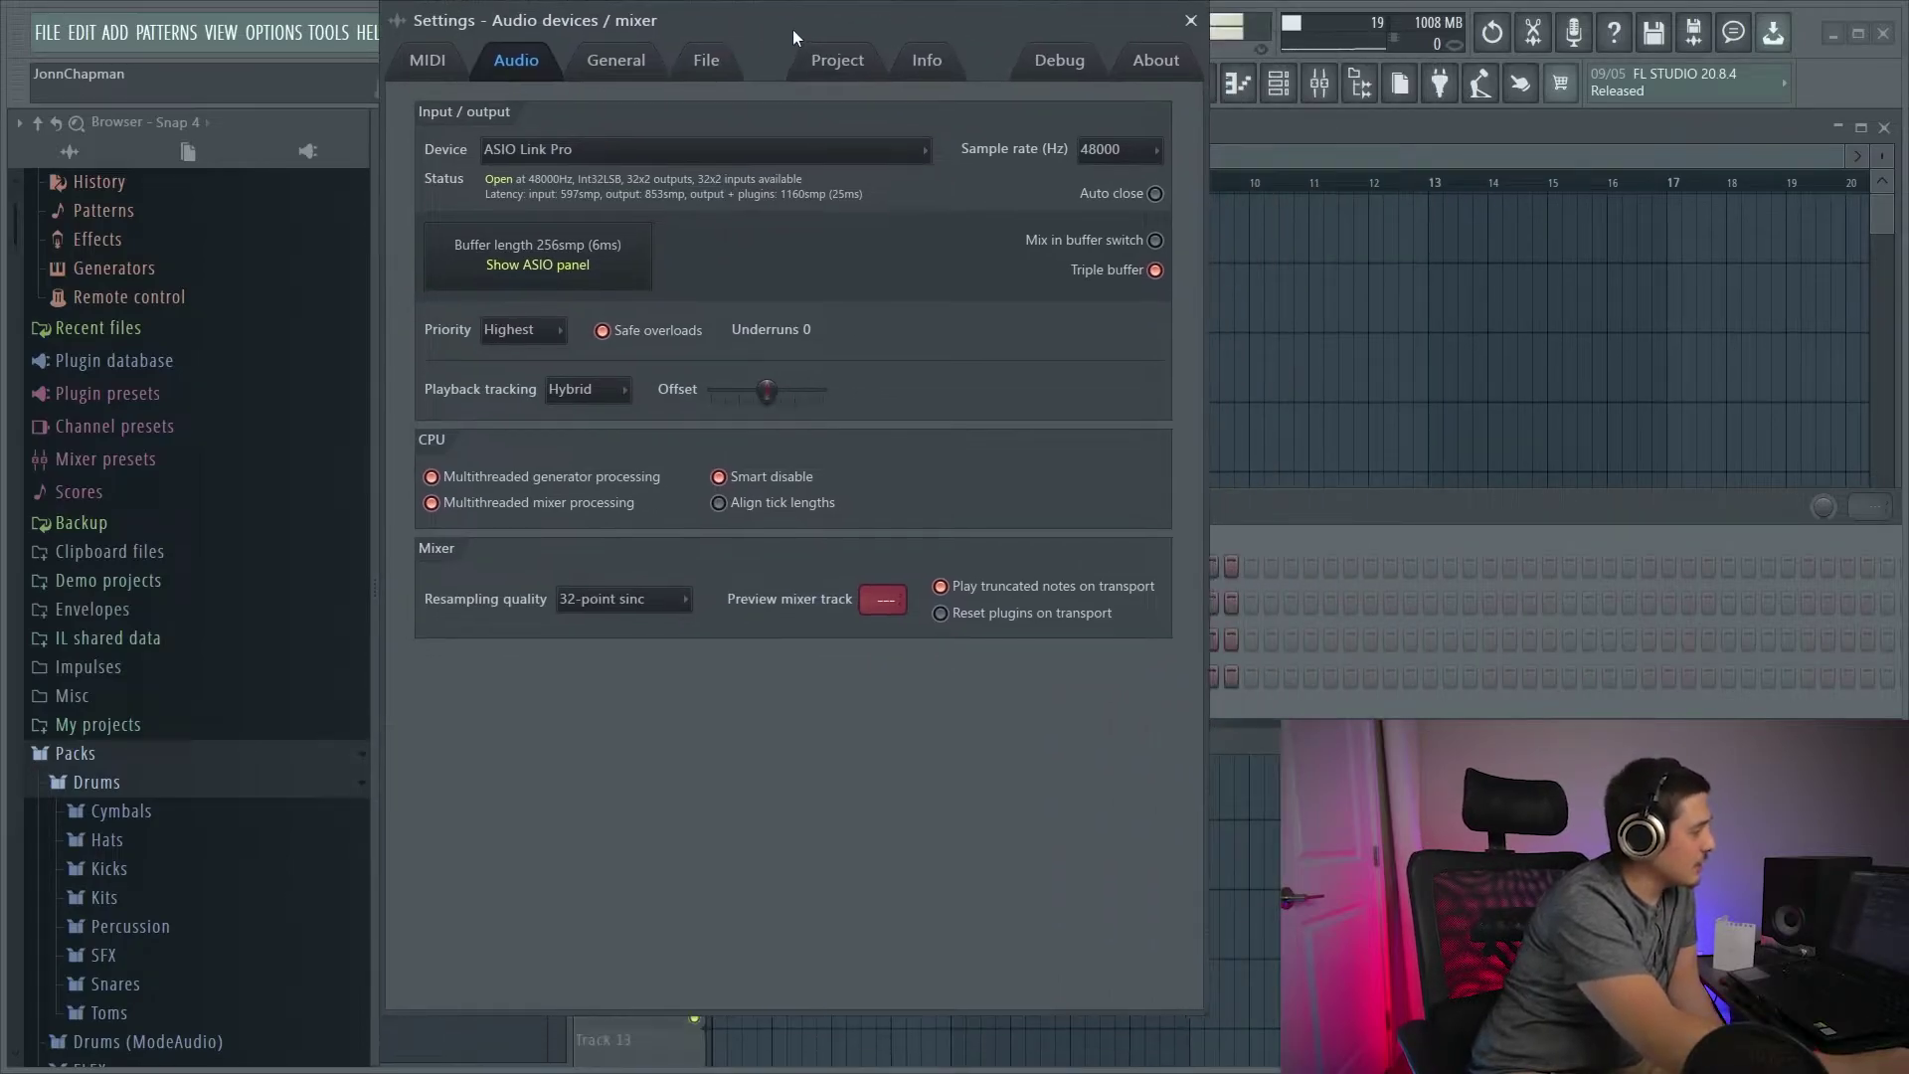
click(1191, 21)
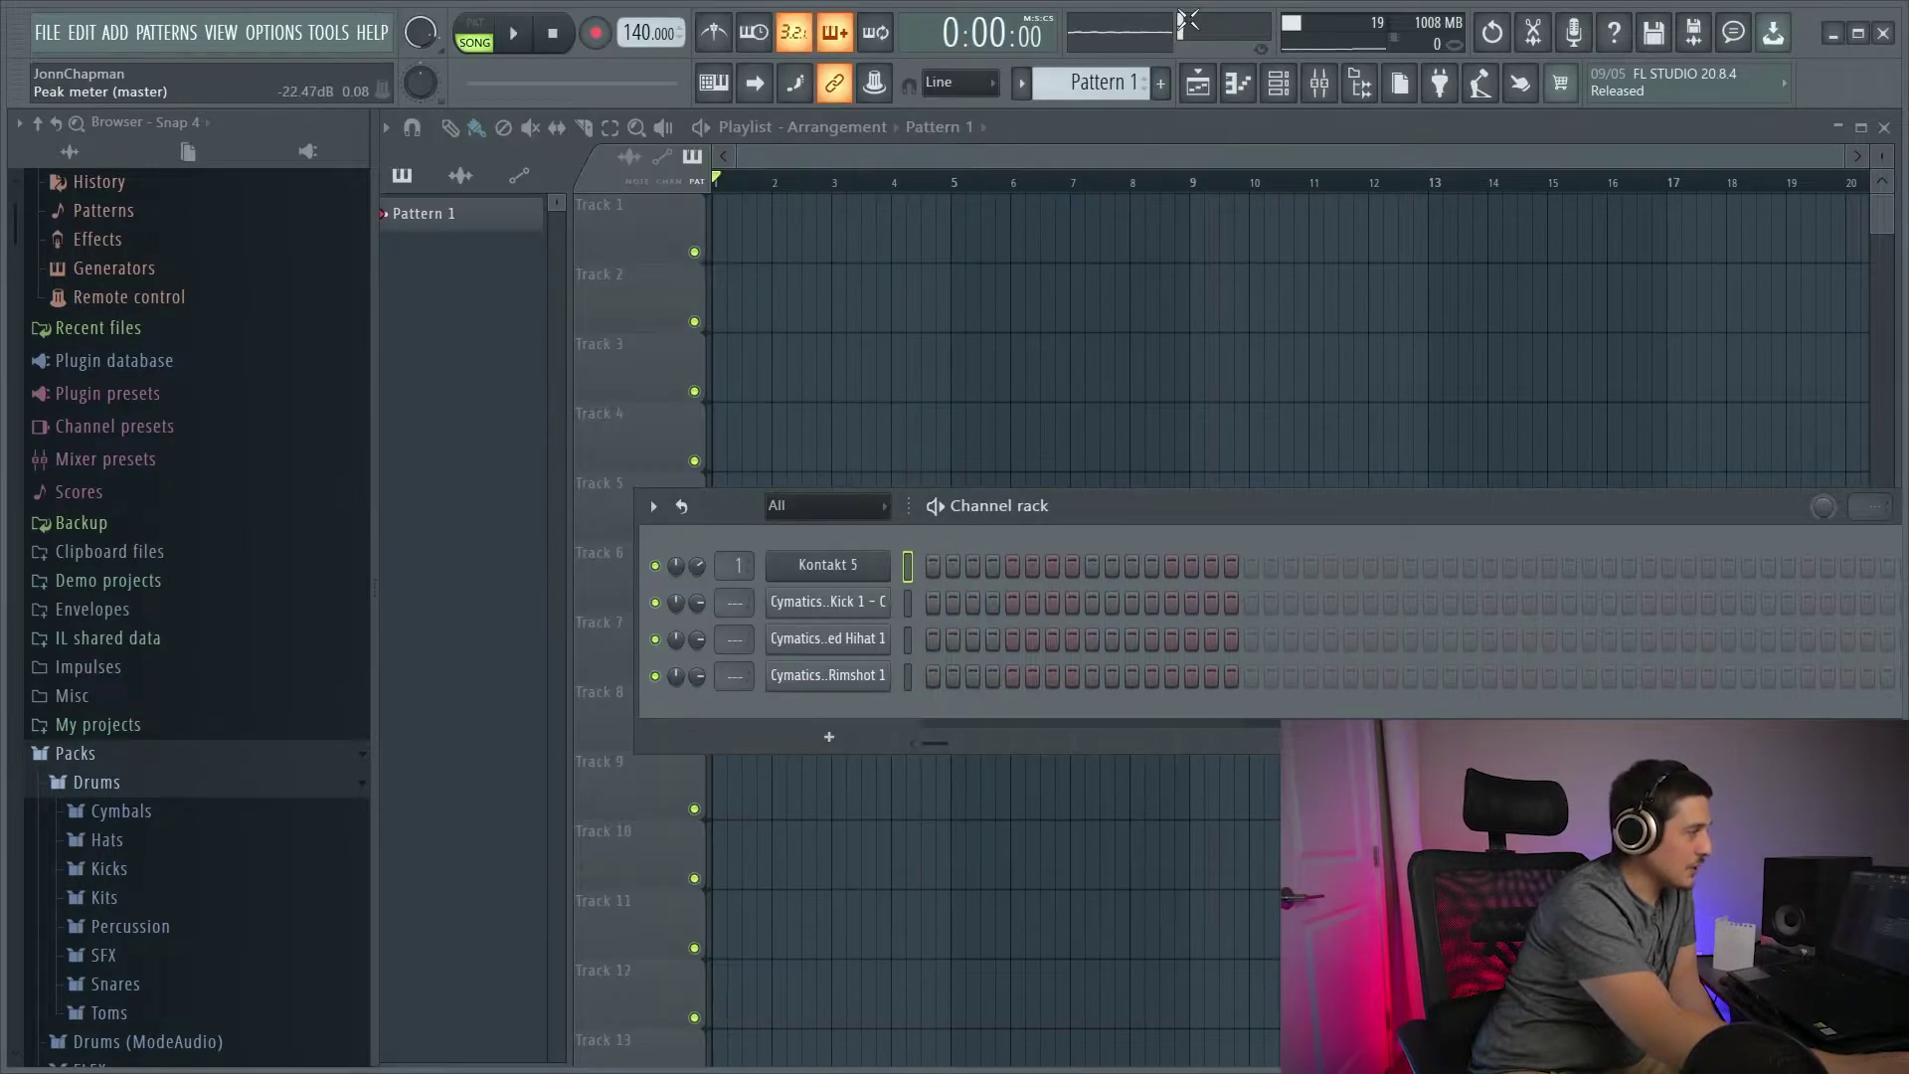
click(954, 83)
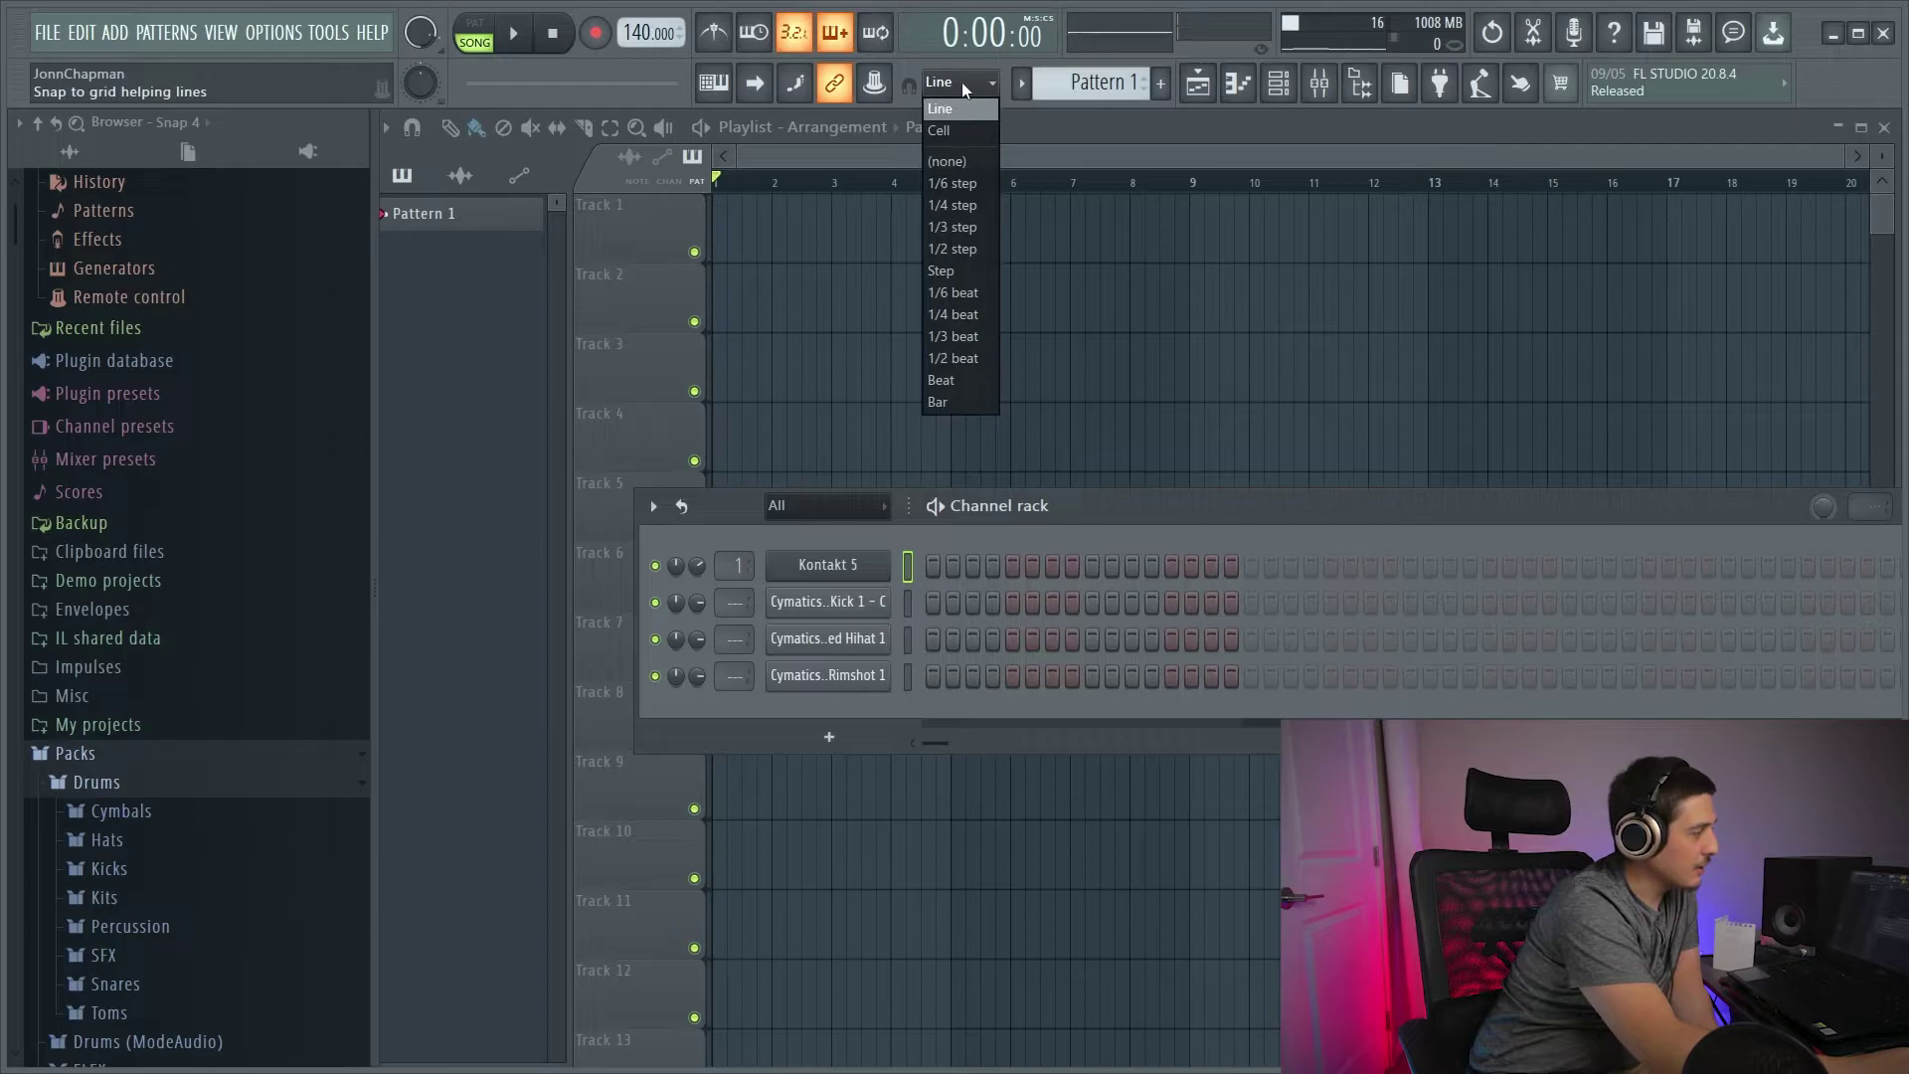
click(963, 81)
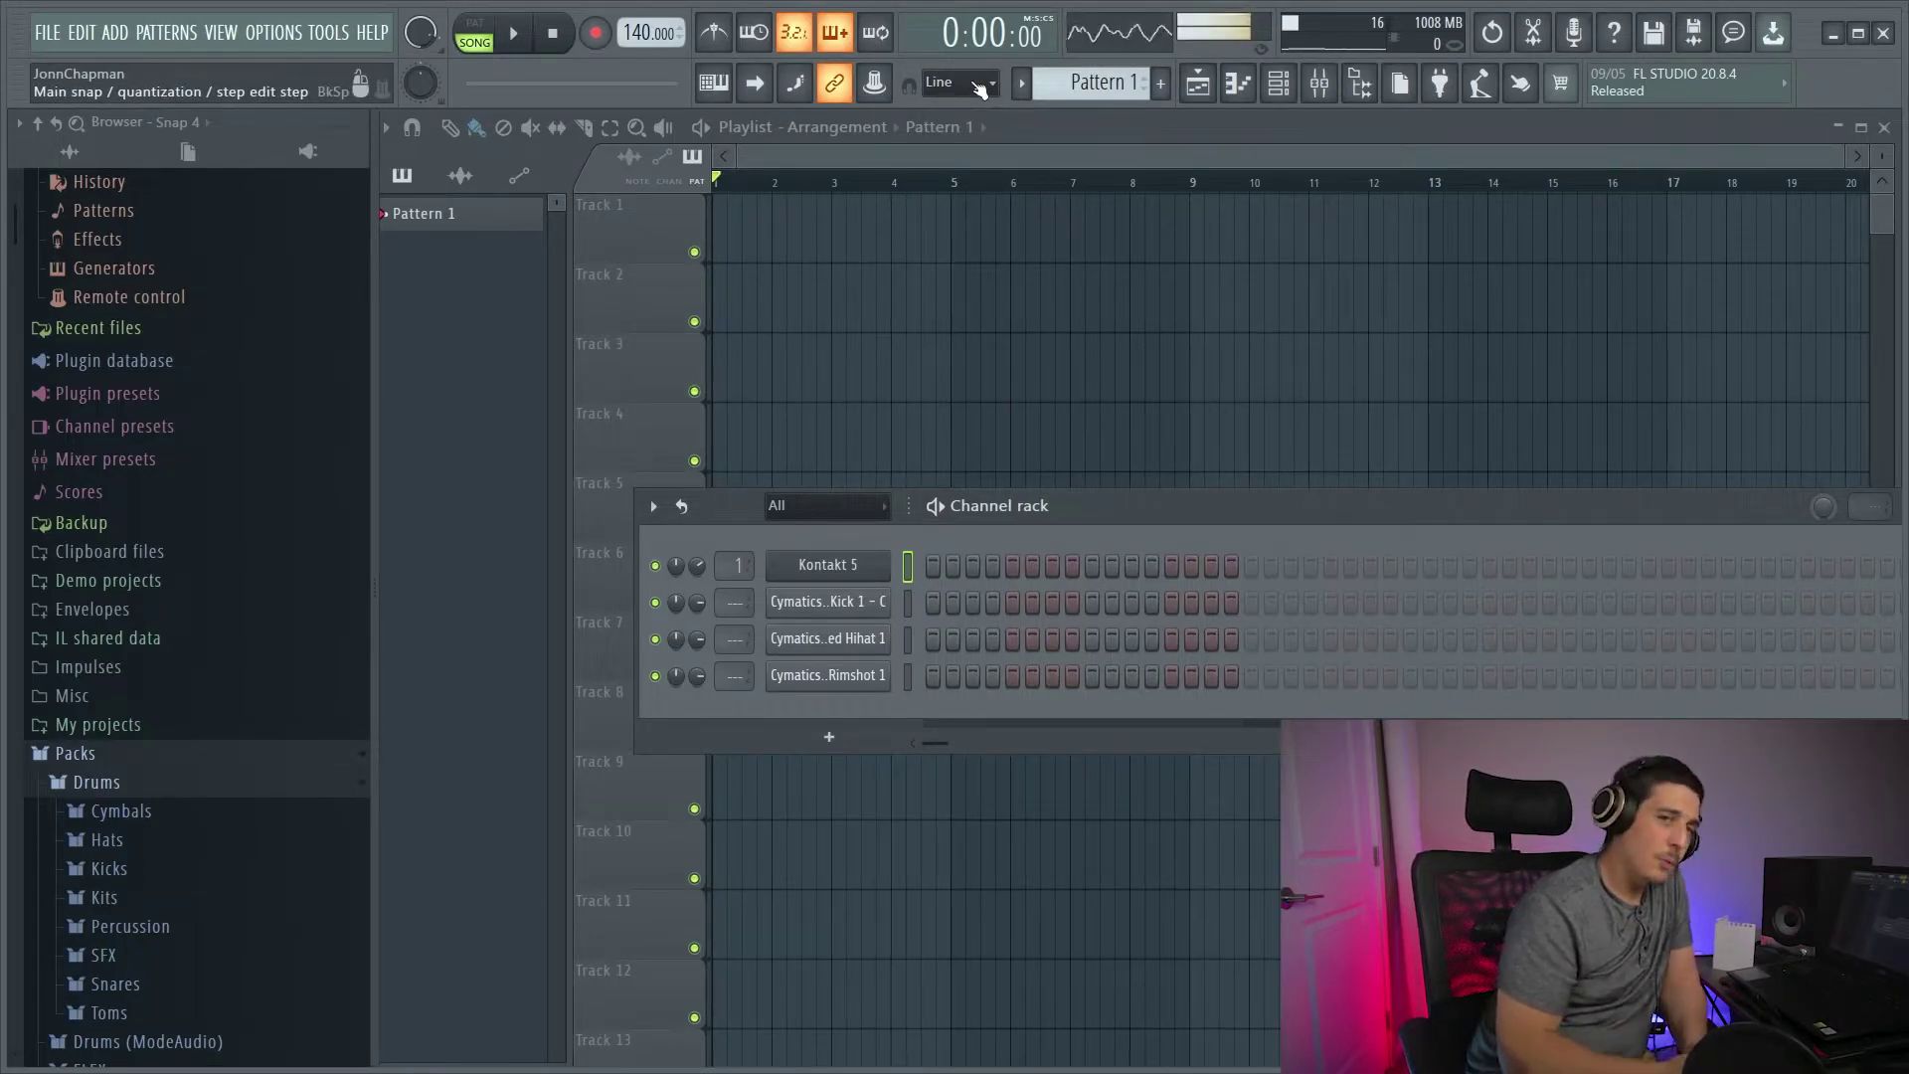
click(970, 81)
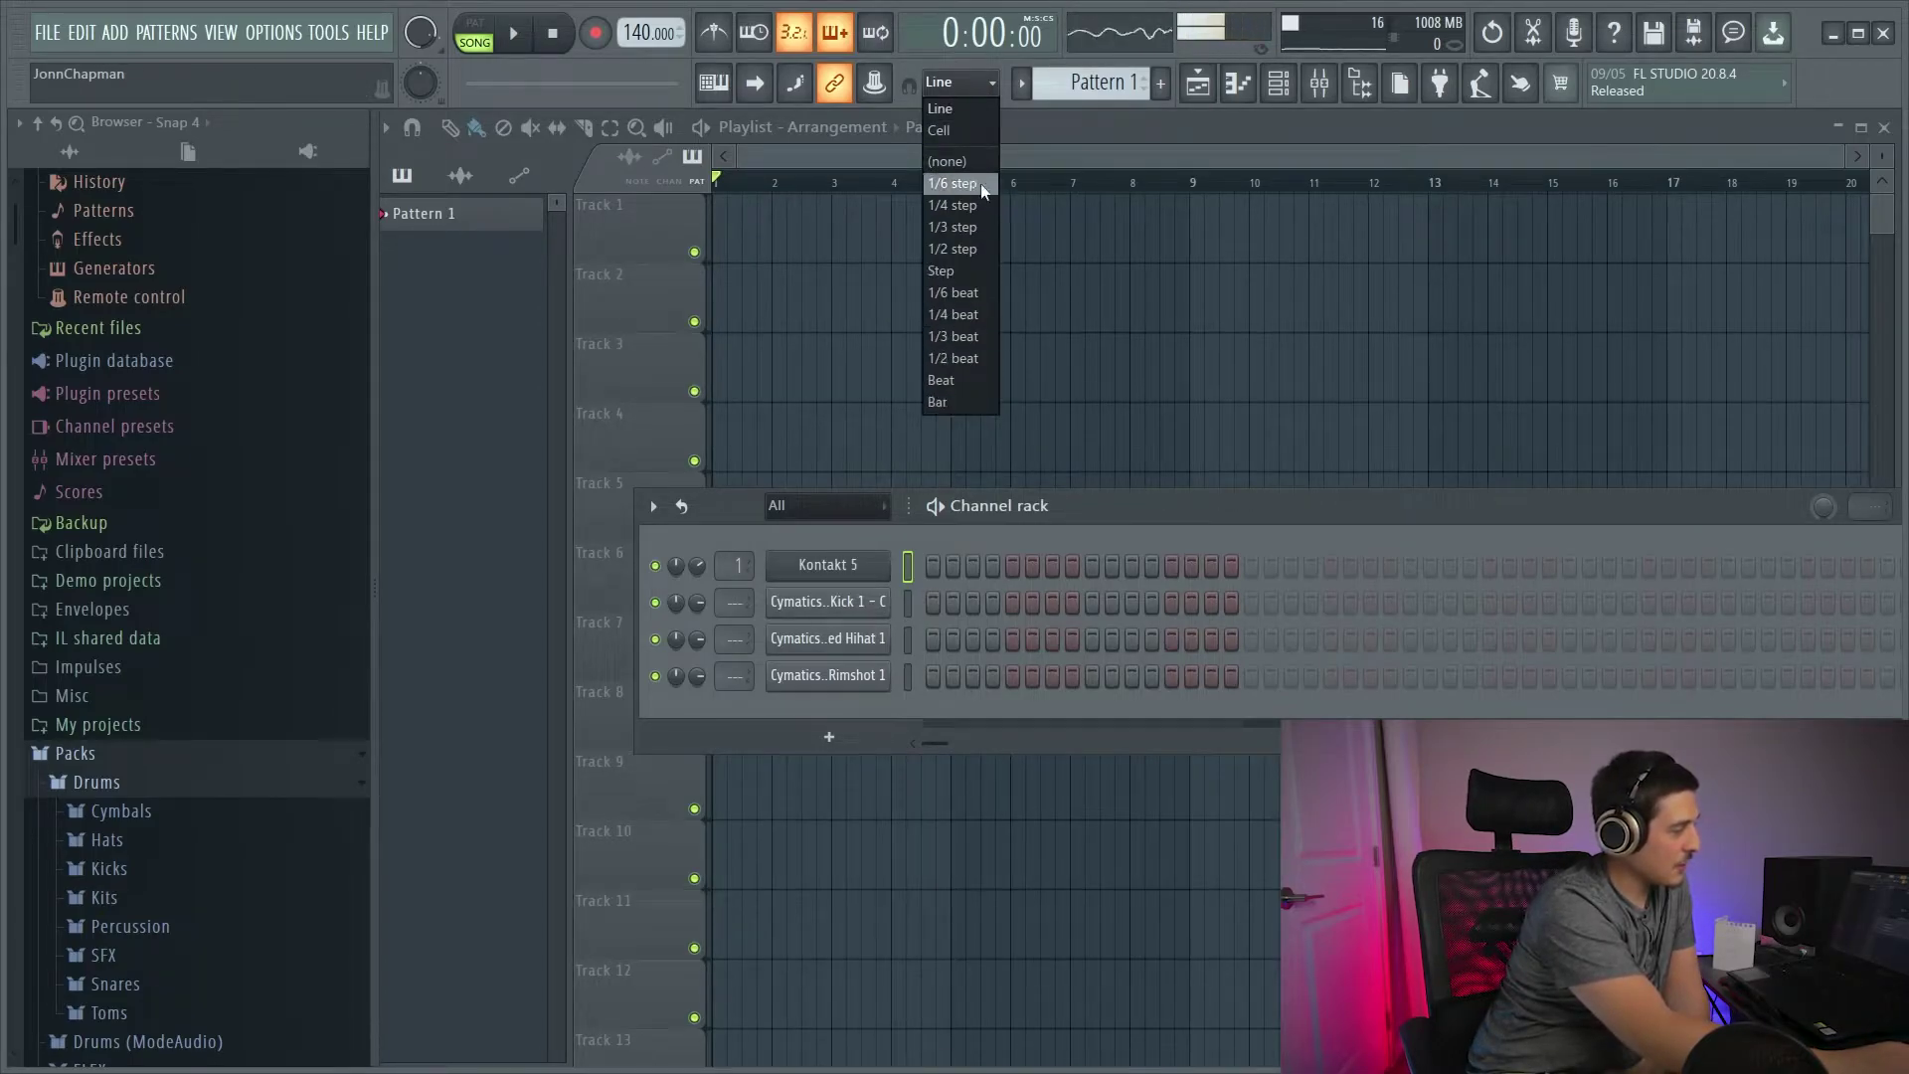
click(966, 83)
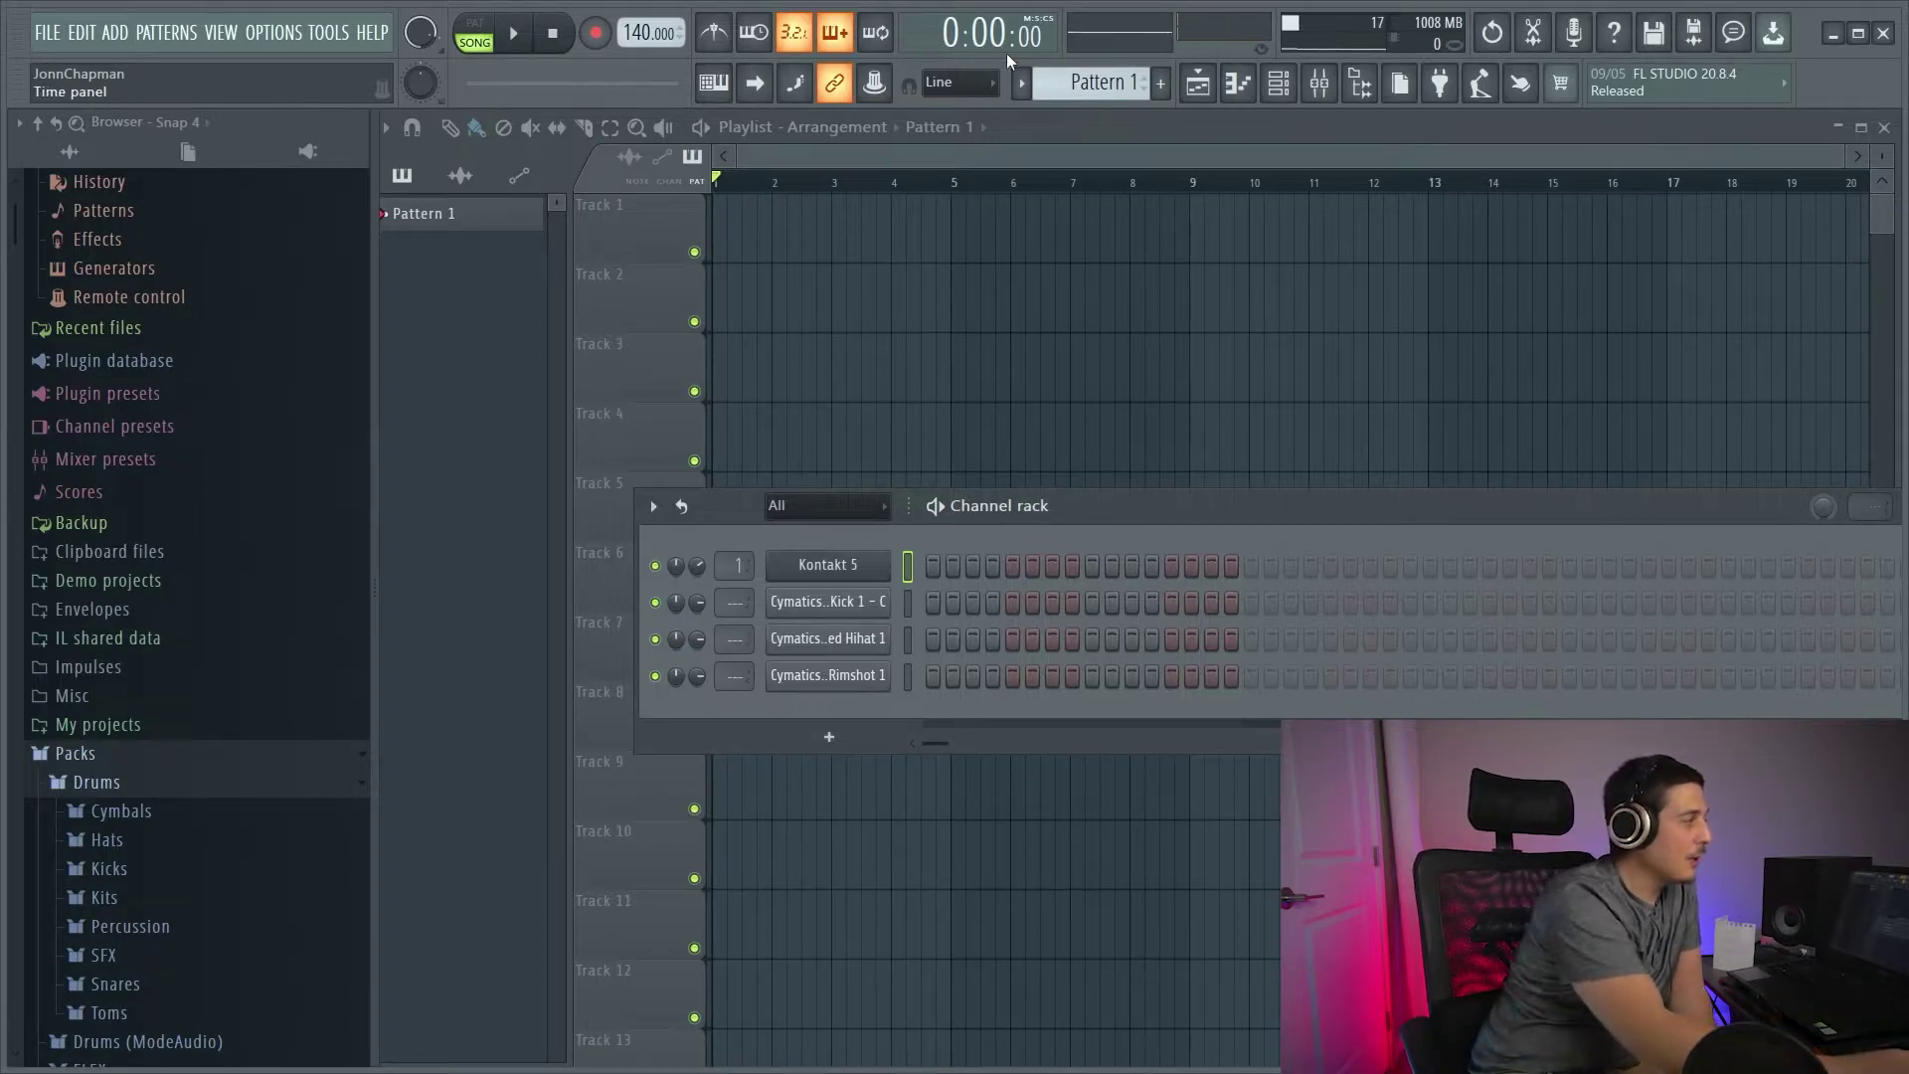
click(980, 80)
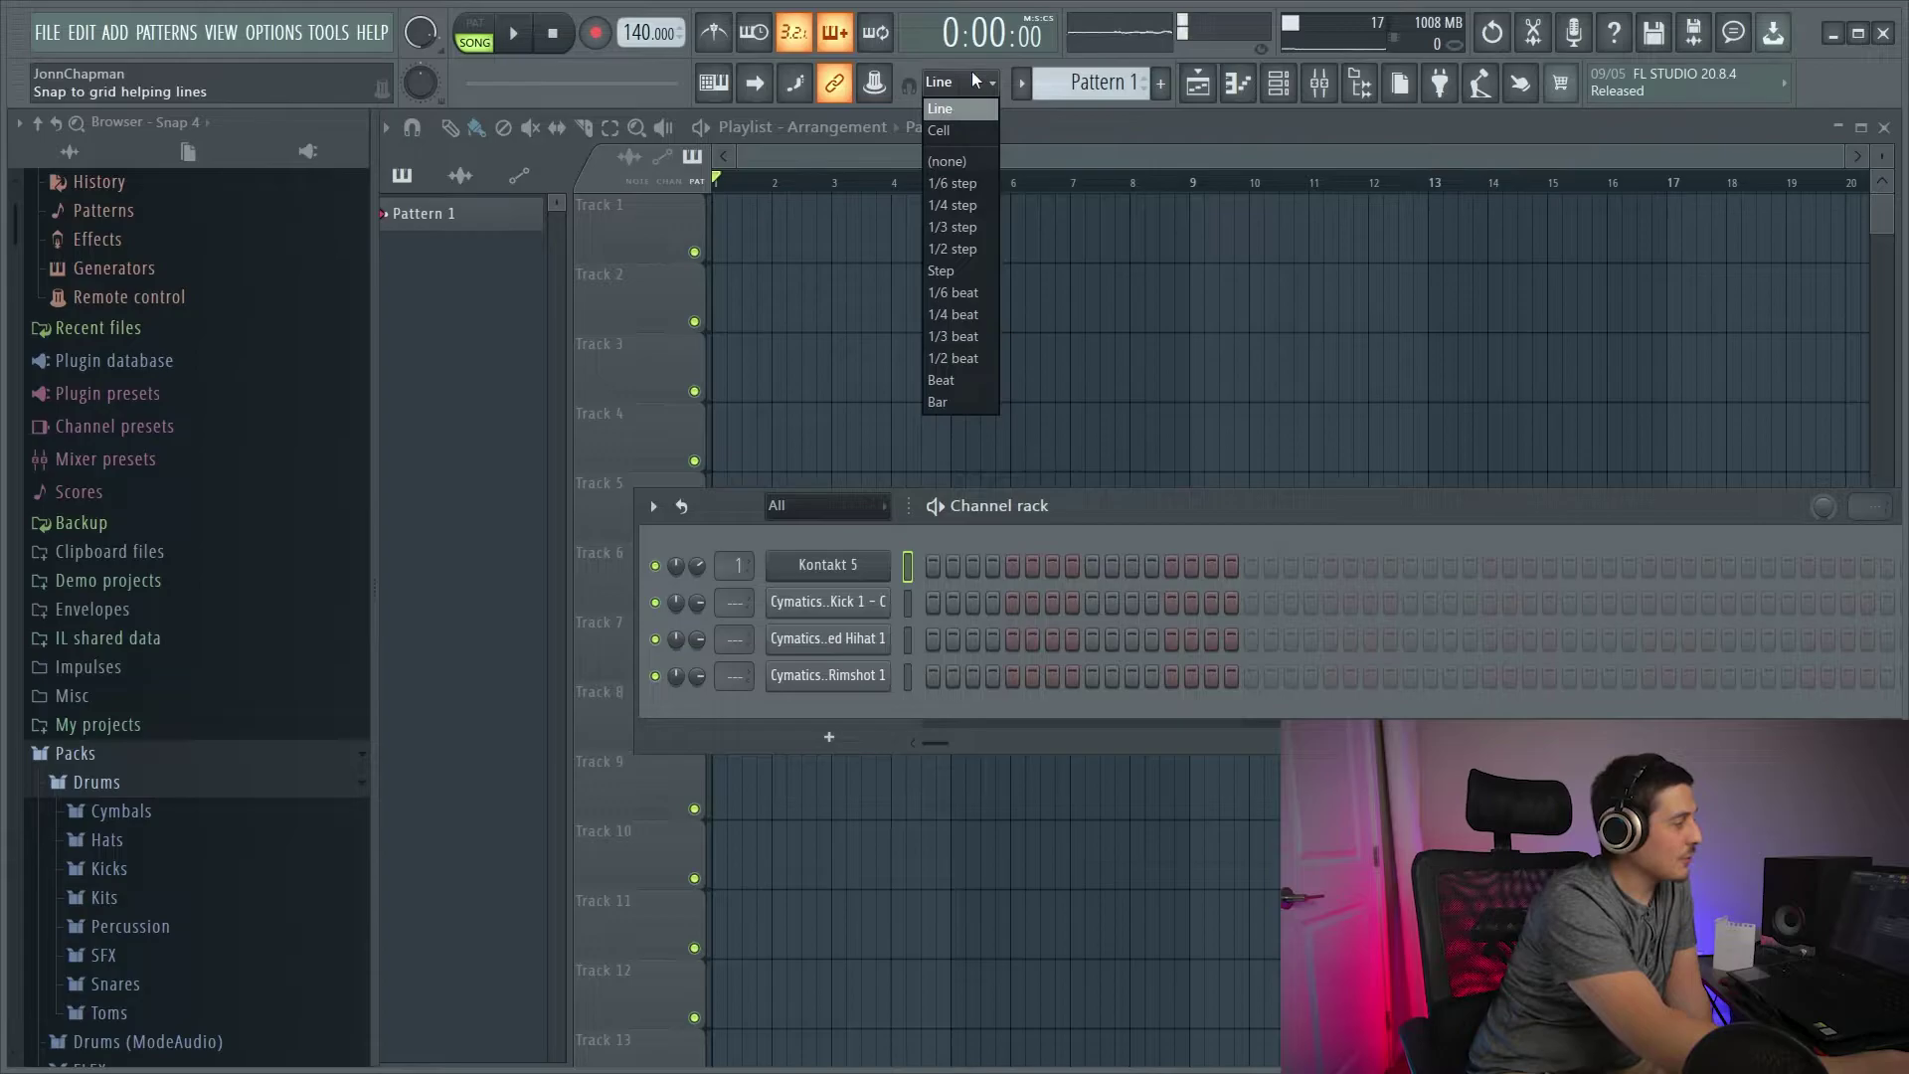
click(924, 110)
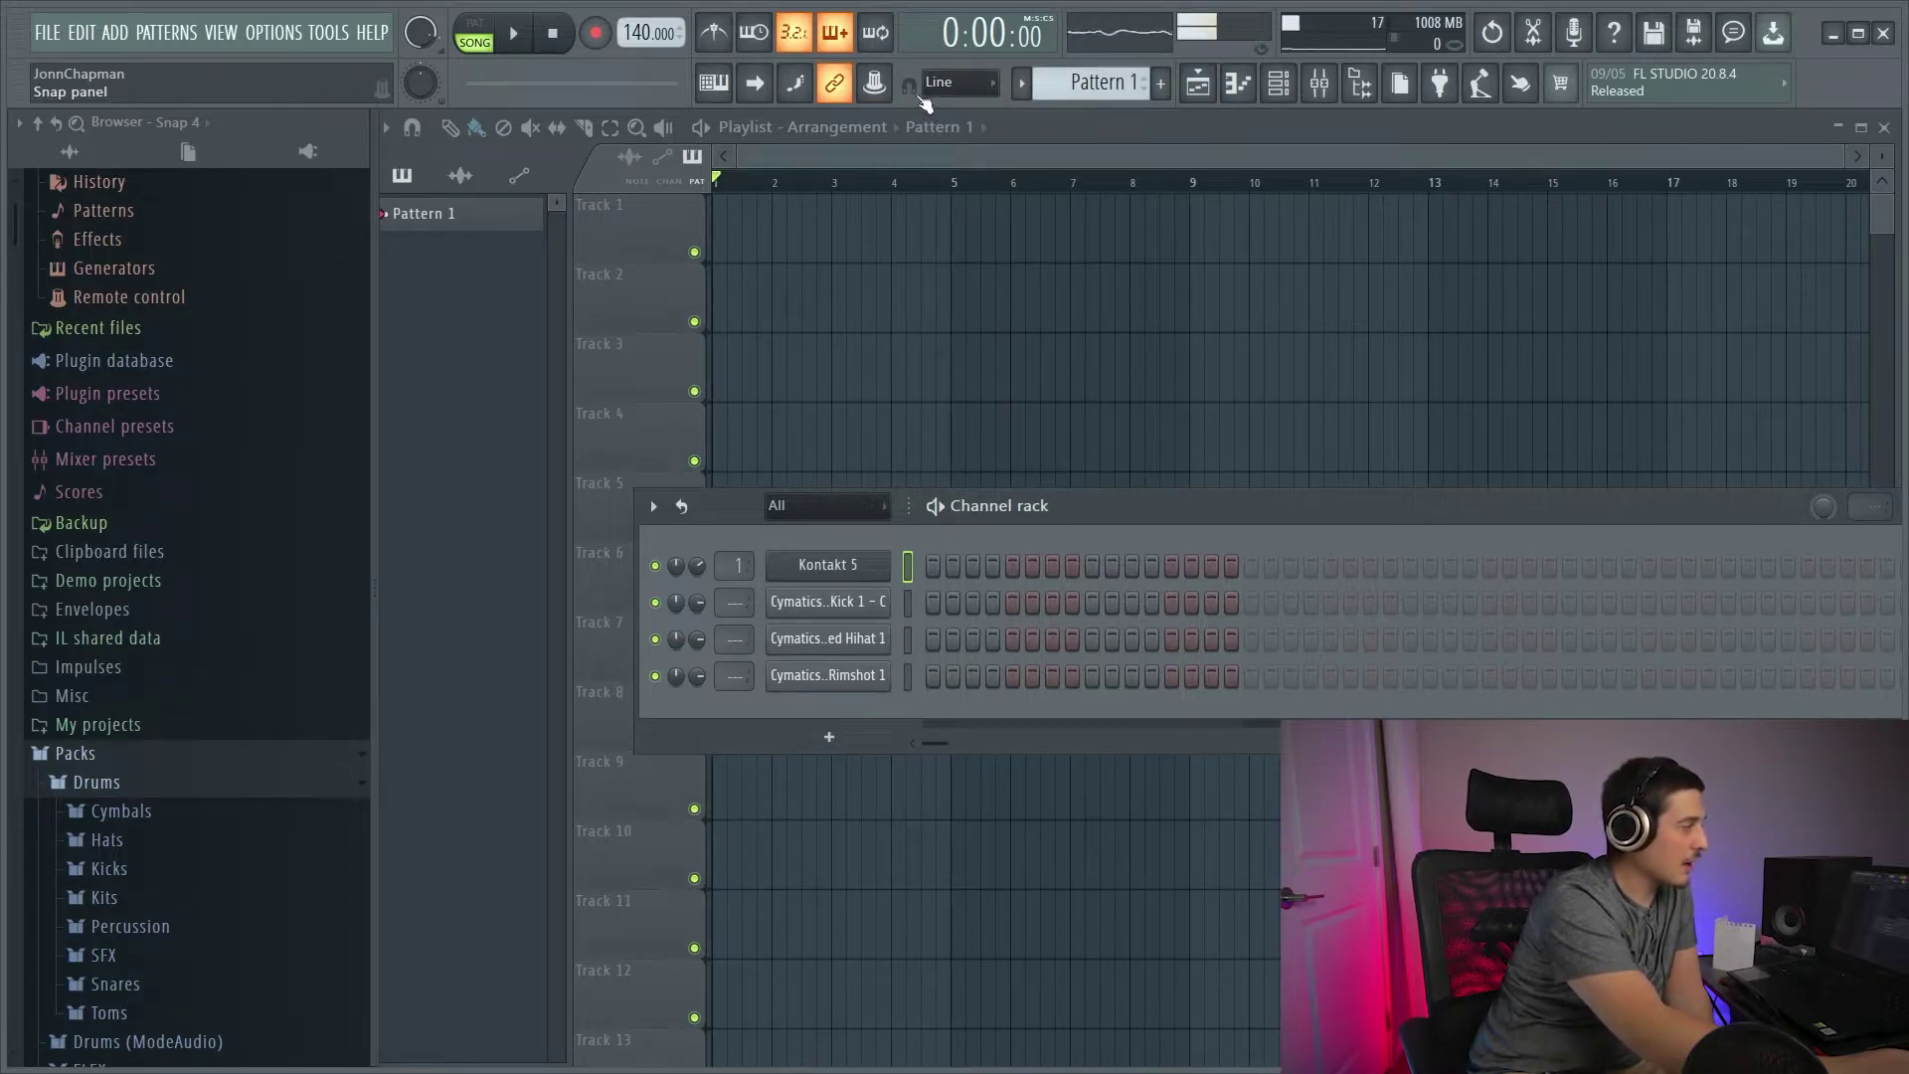
click(977, 85)
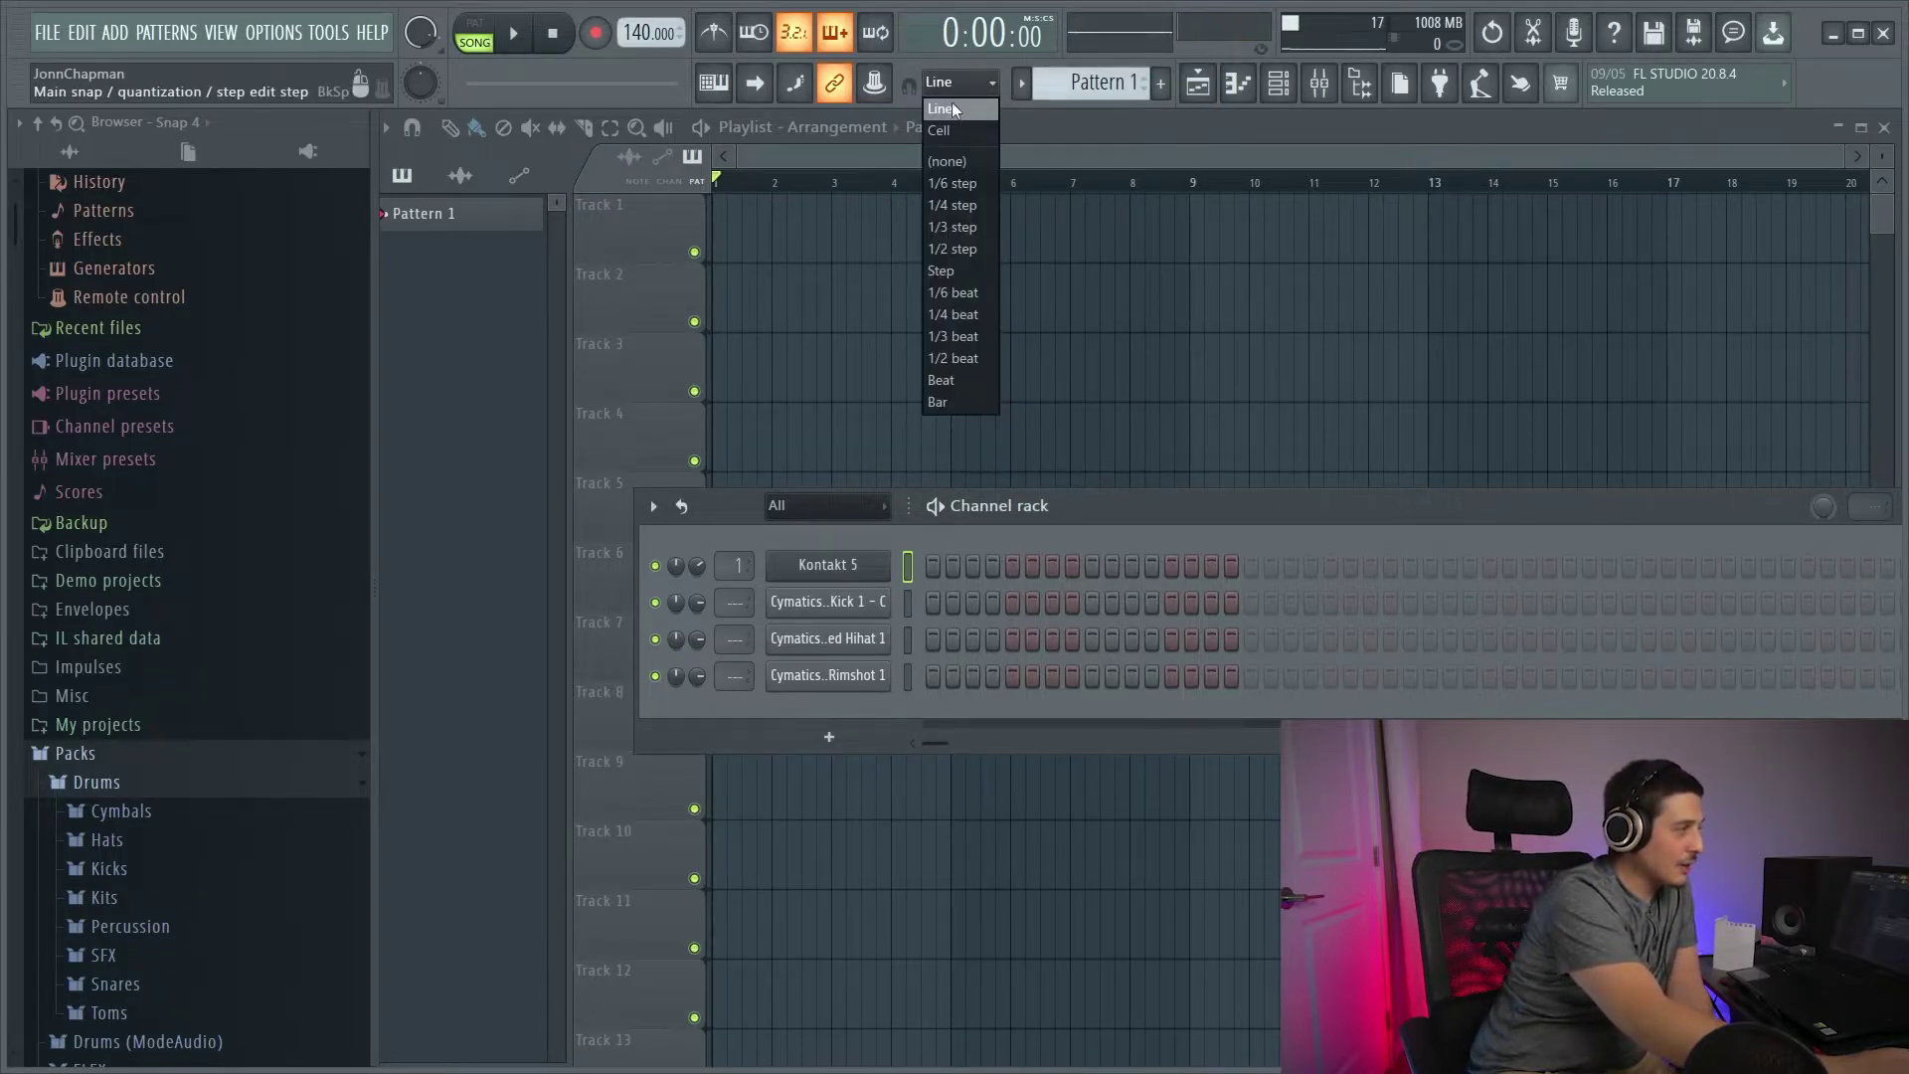
click(964, 86)
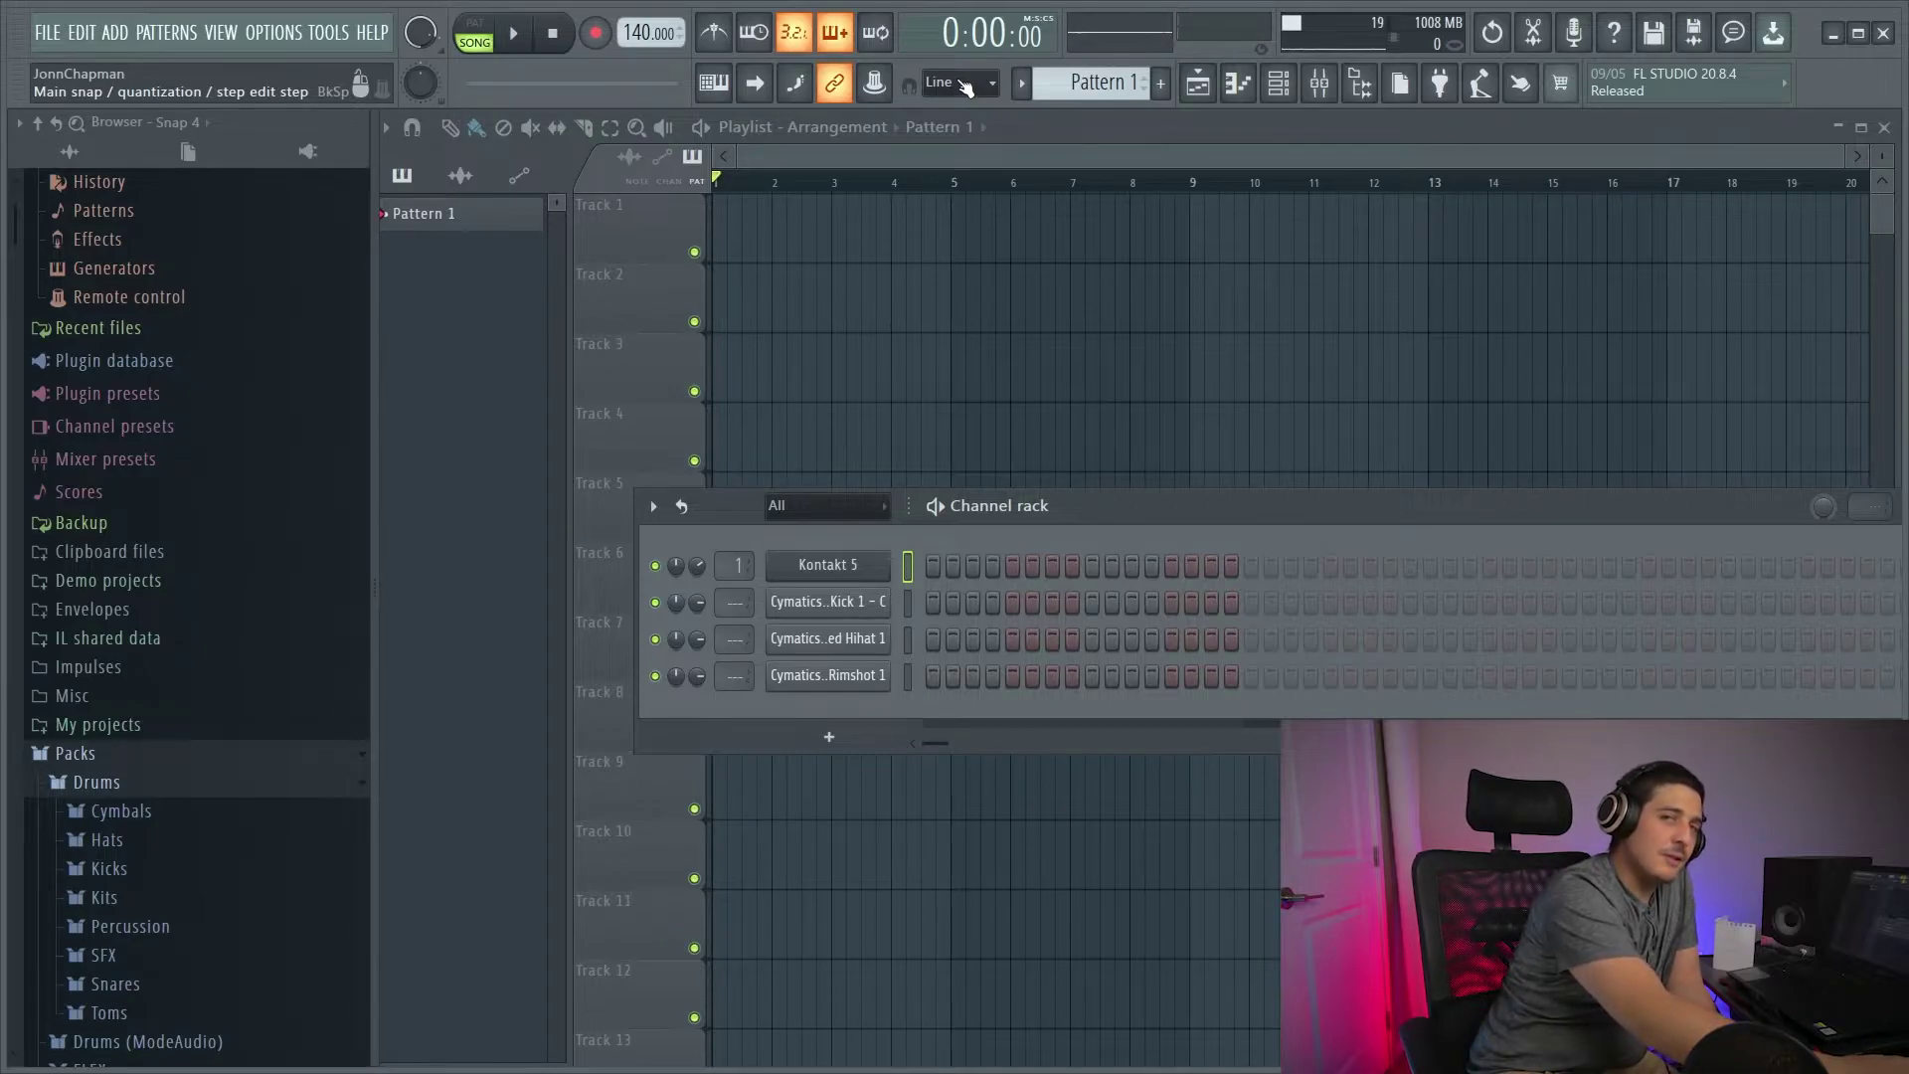
Show the mixer in place of the playlist and briefly check Options > Audio settings.
click(1322, 85)
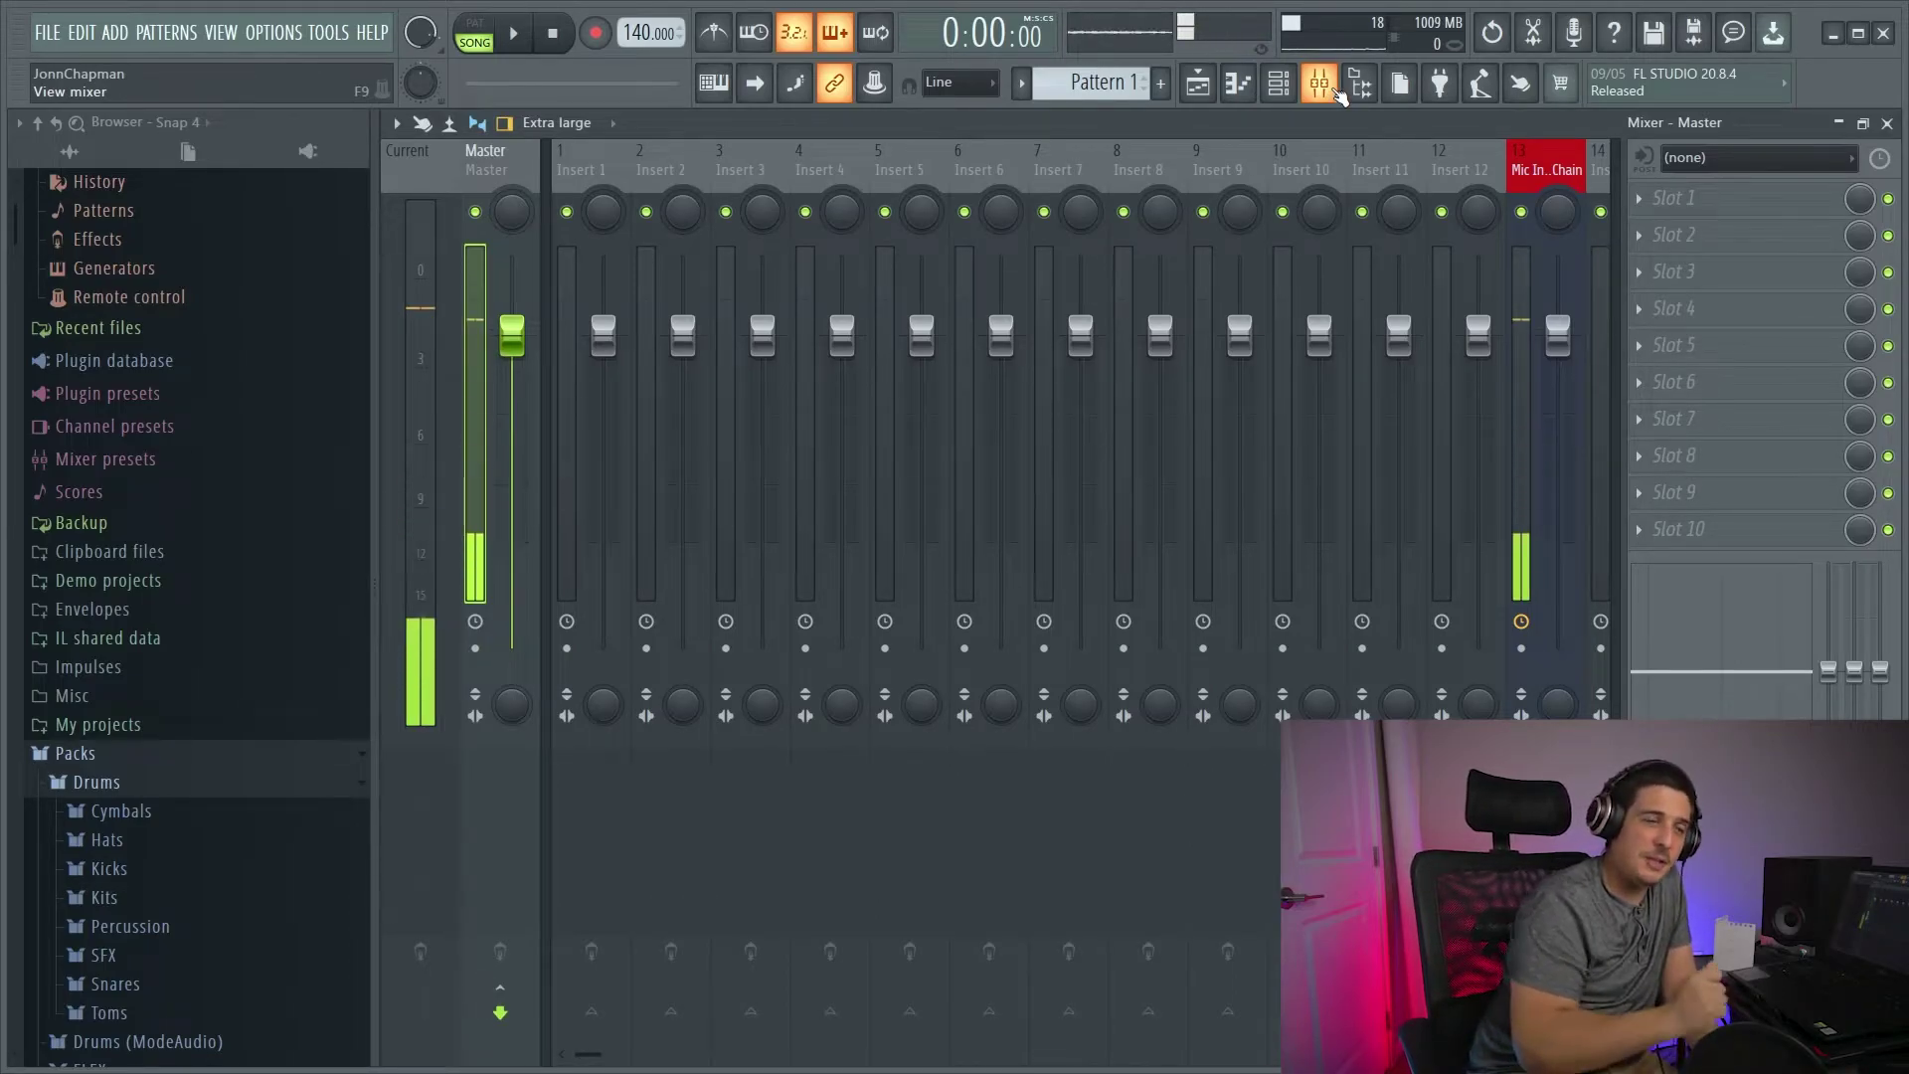
click(272, 32)
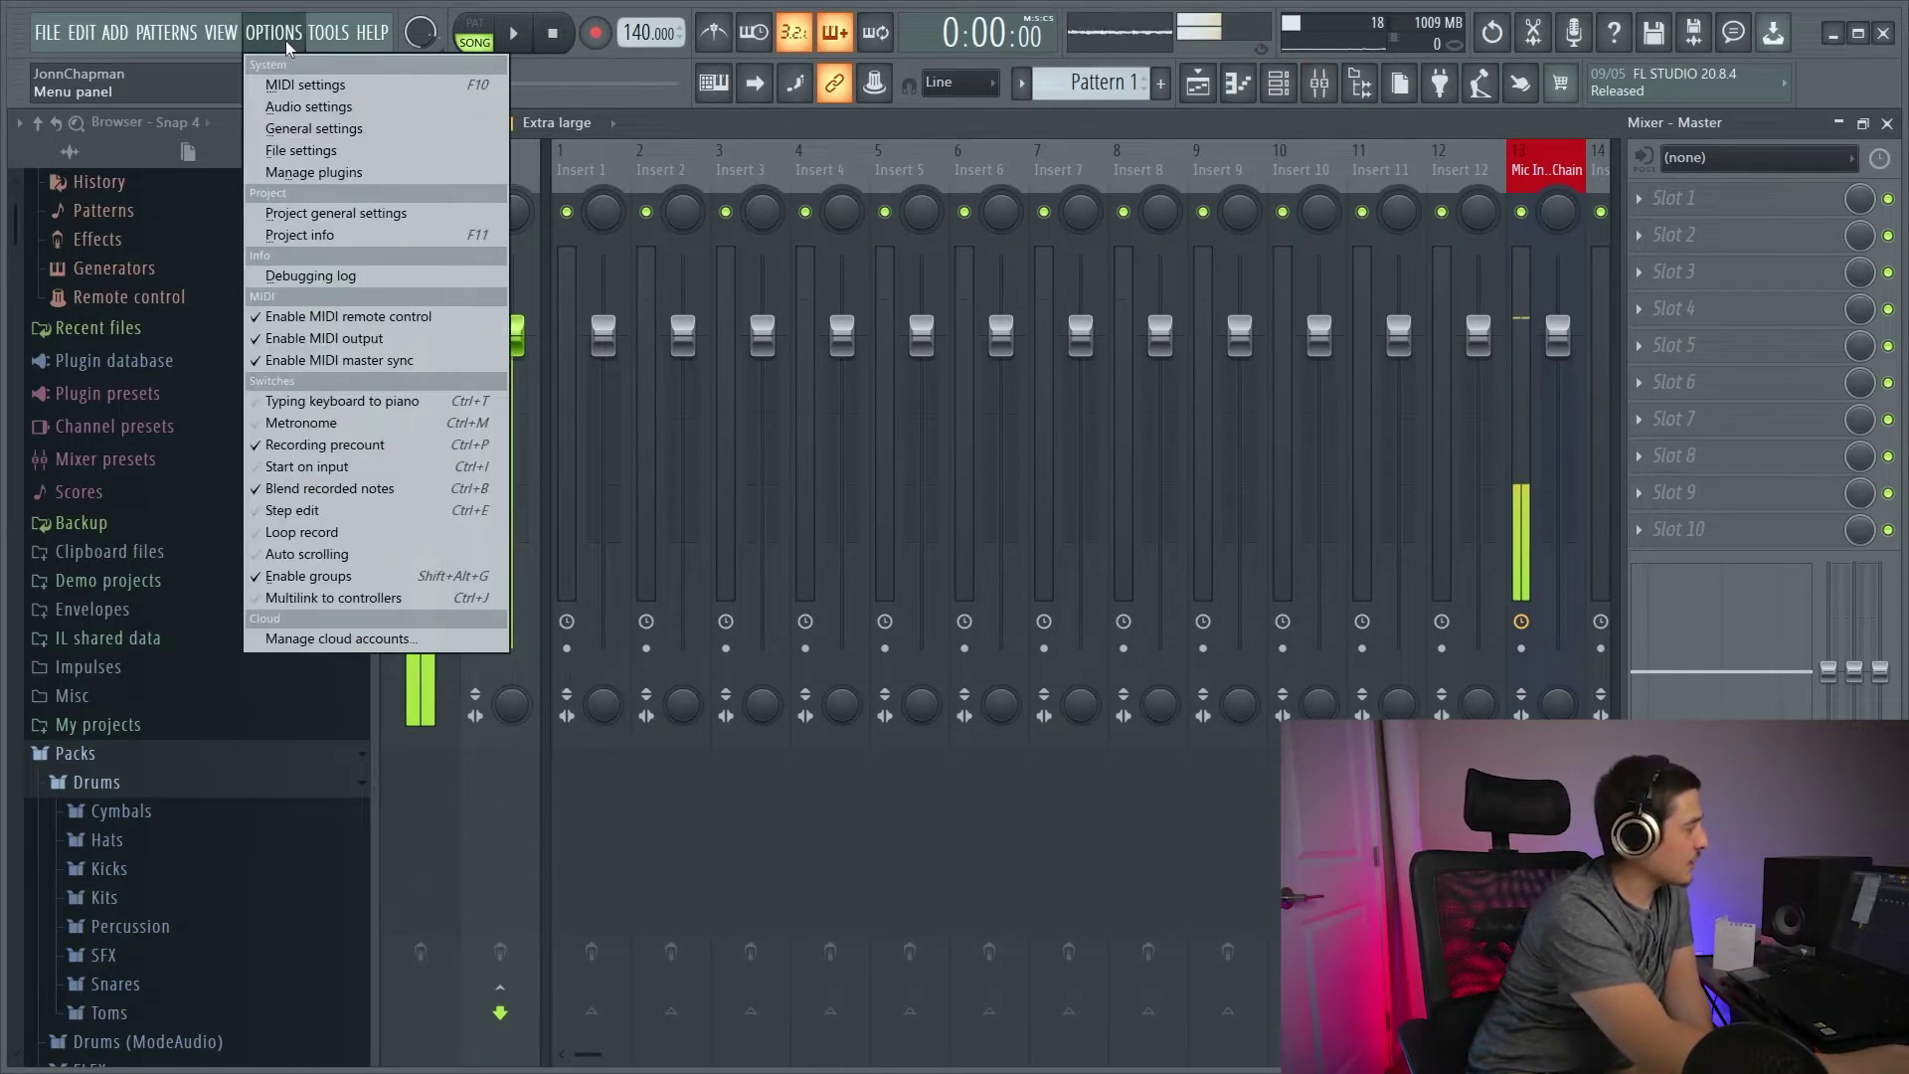
click(332, 110)
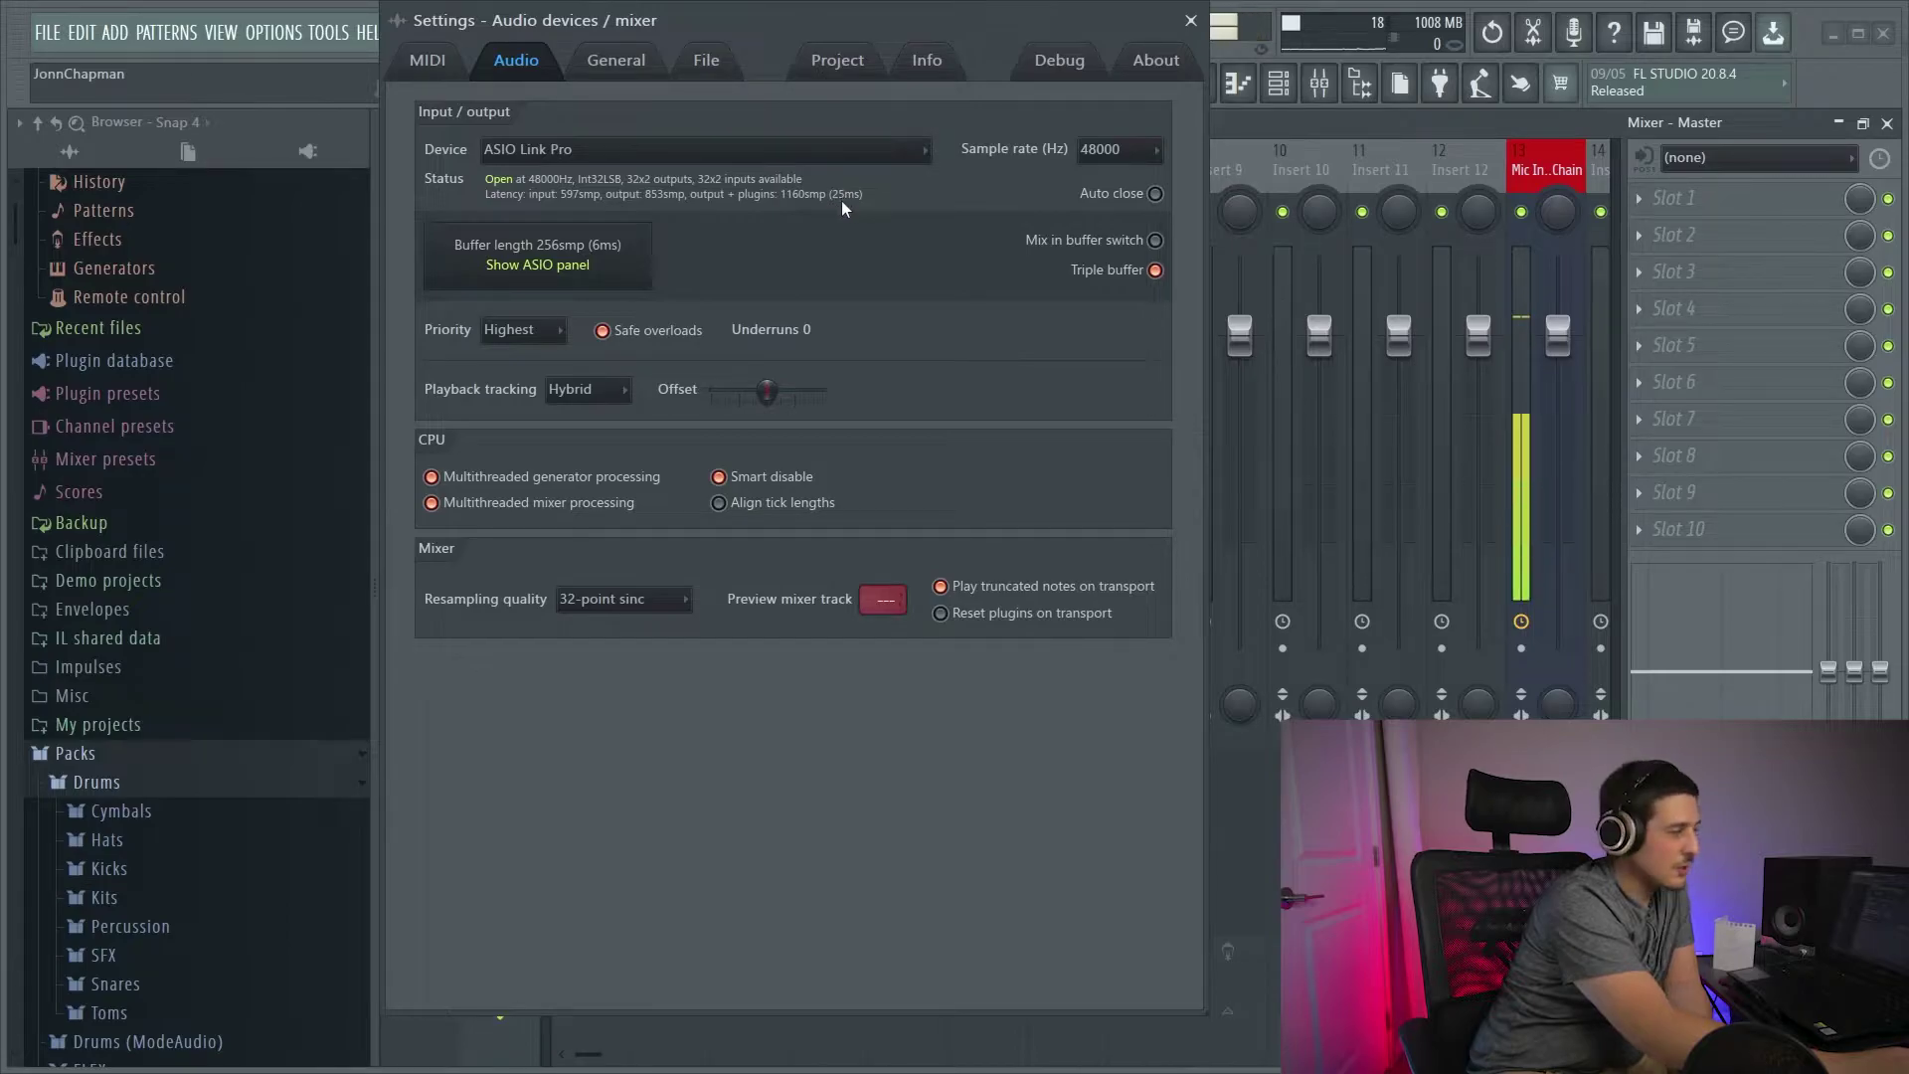
click(1190, 21)
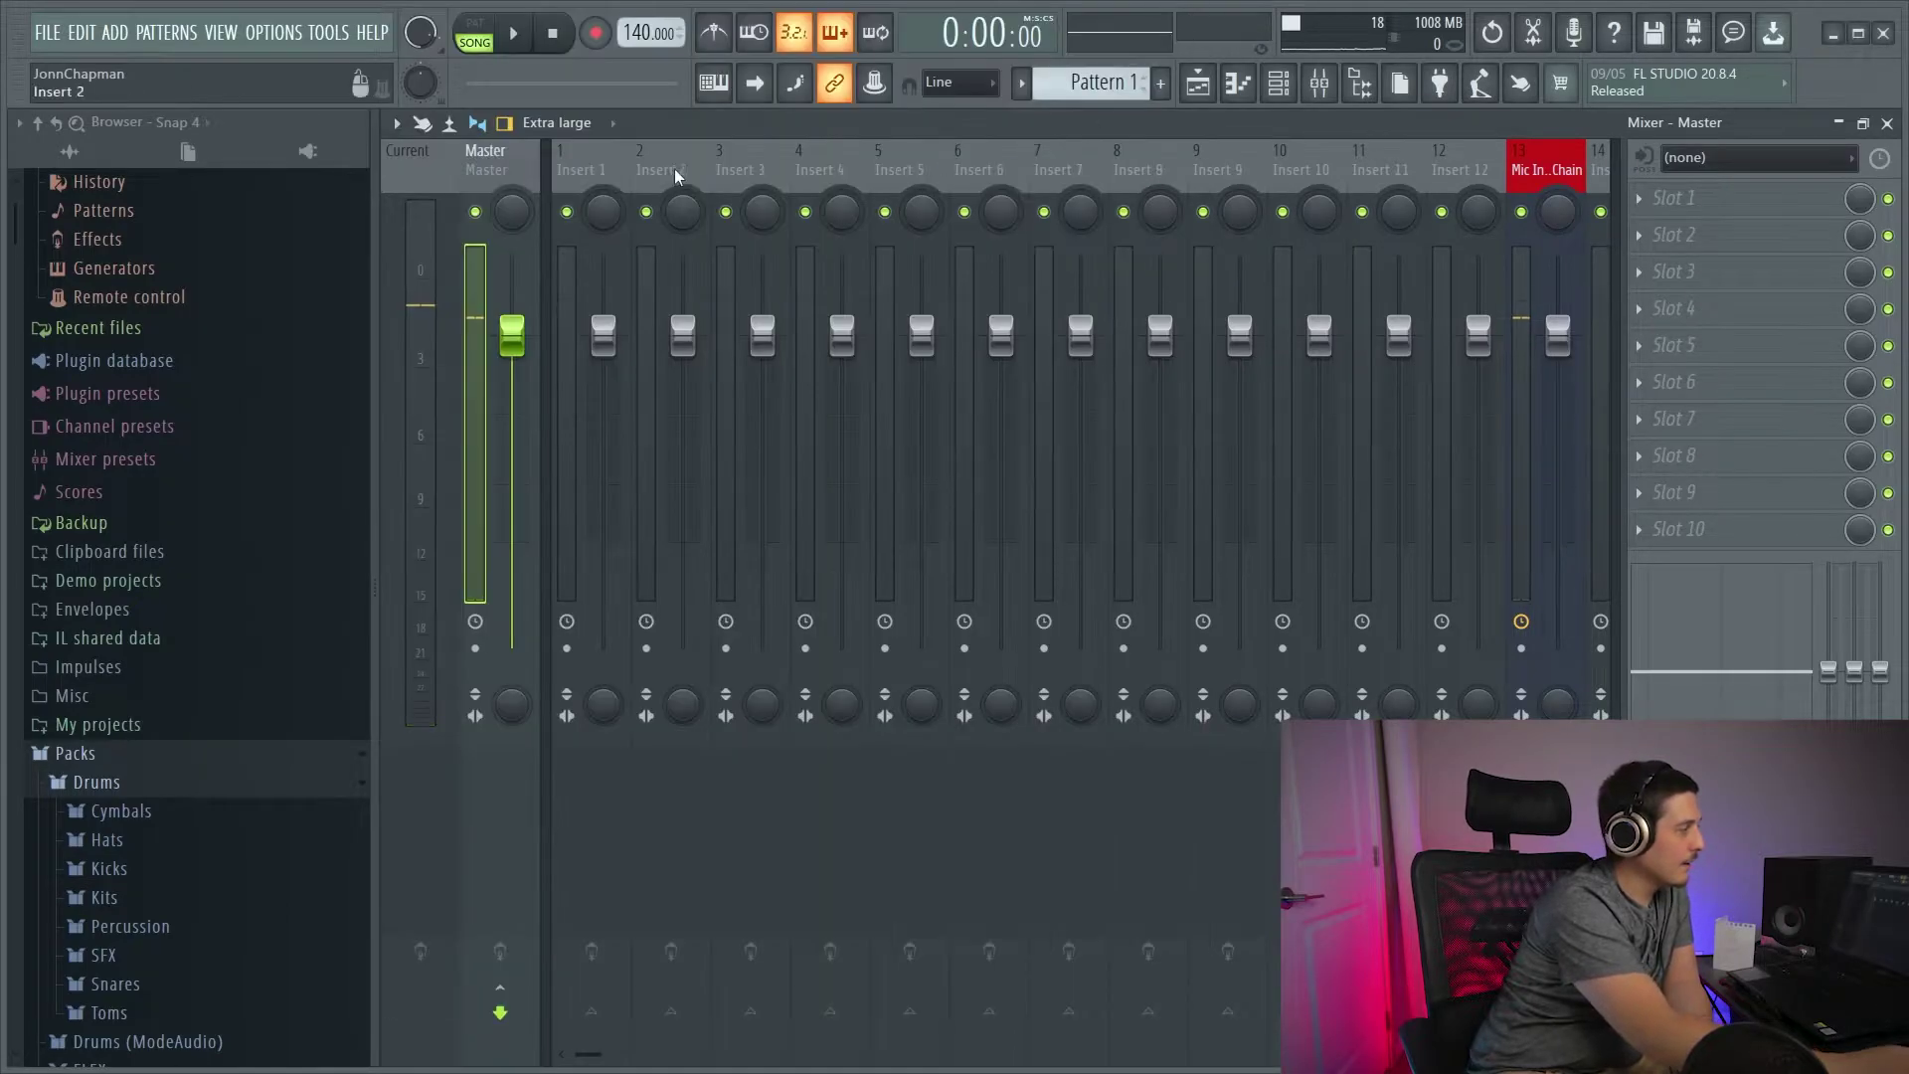
Browse the mixer's Options > Disk recording menu and close it without changes.
click(397, 124)
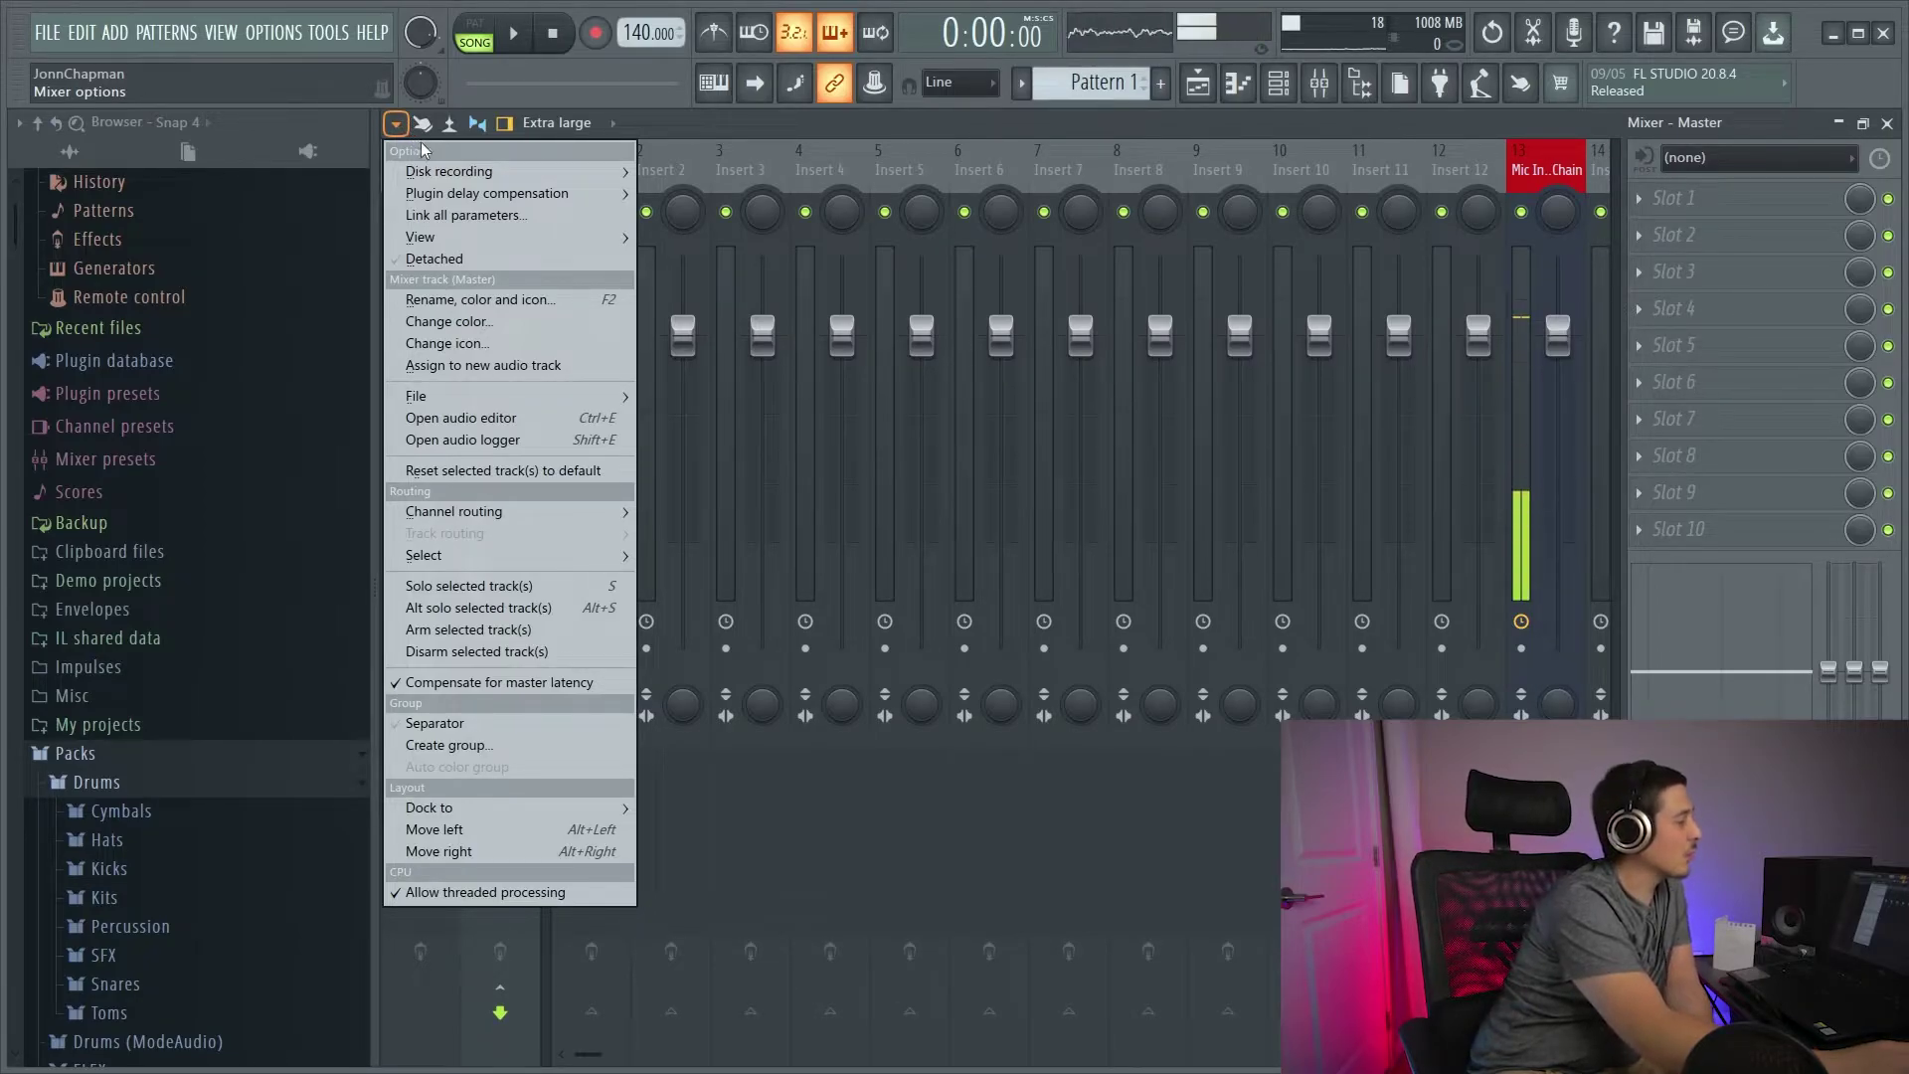
mouse_move(438, 171)
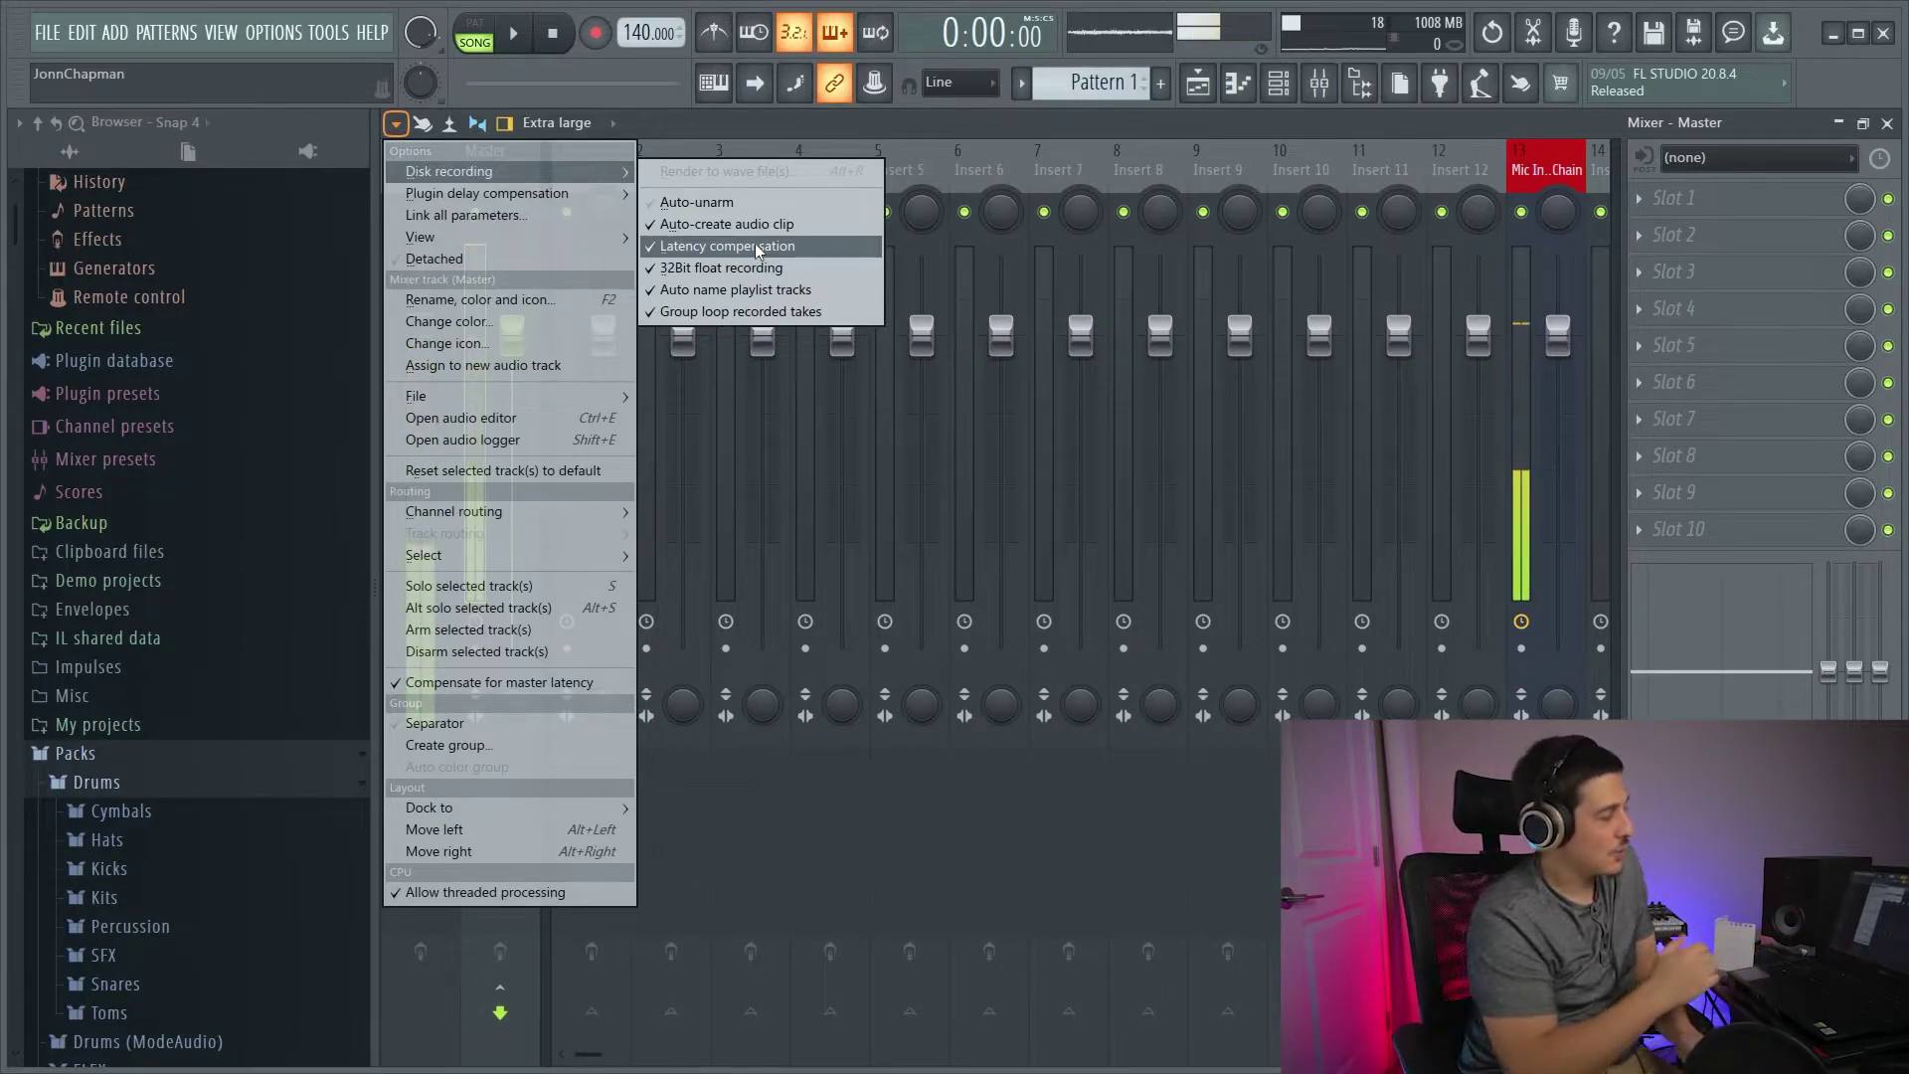
click(933, 116)
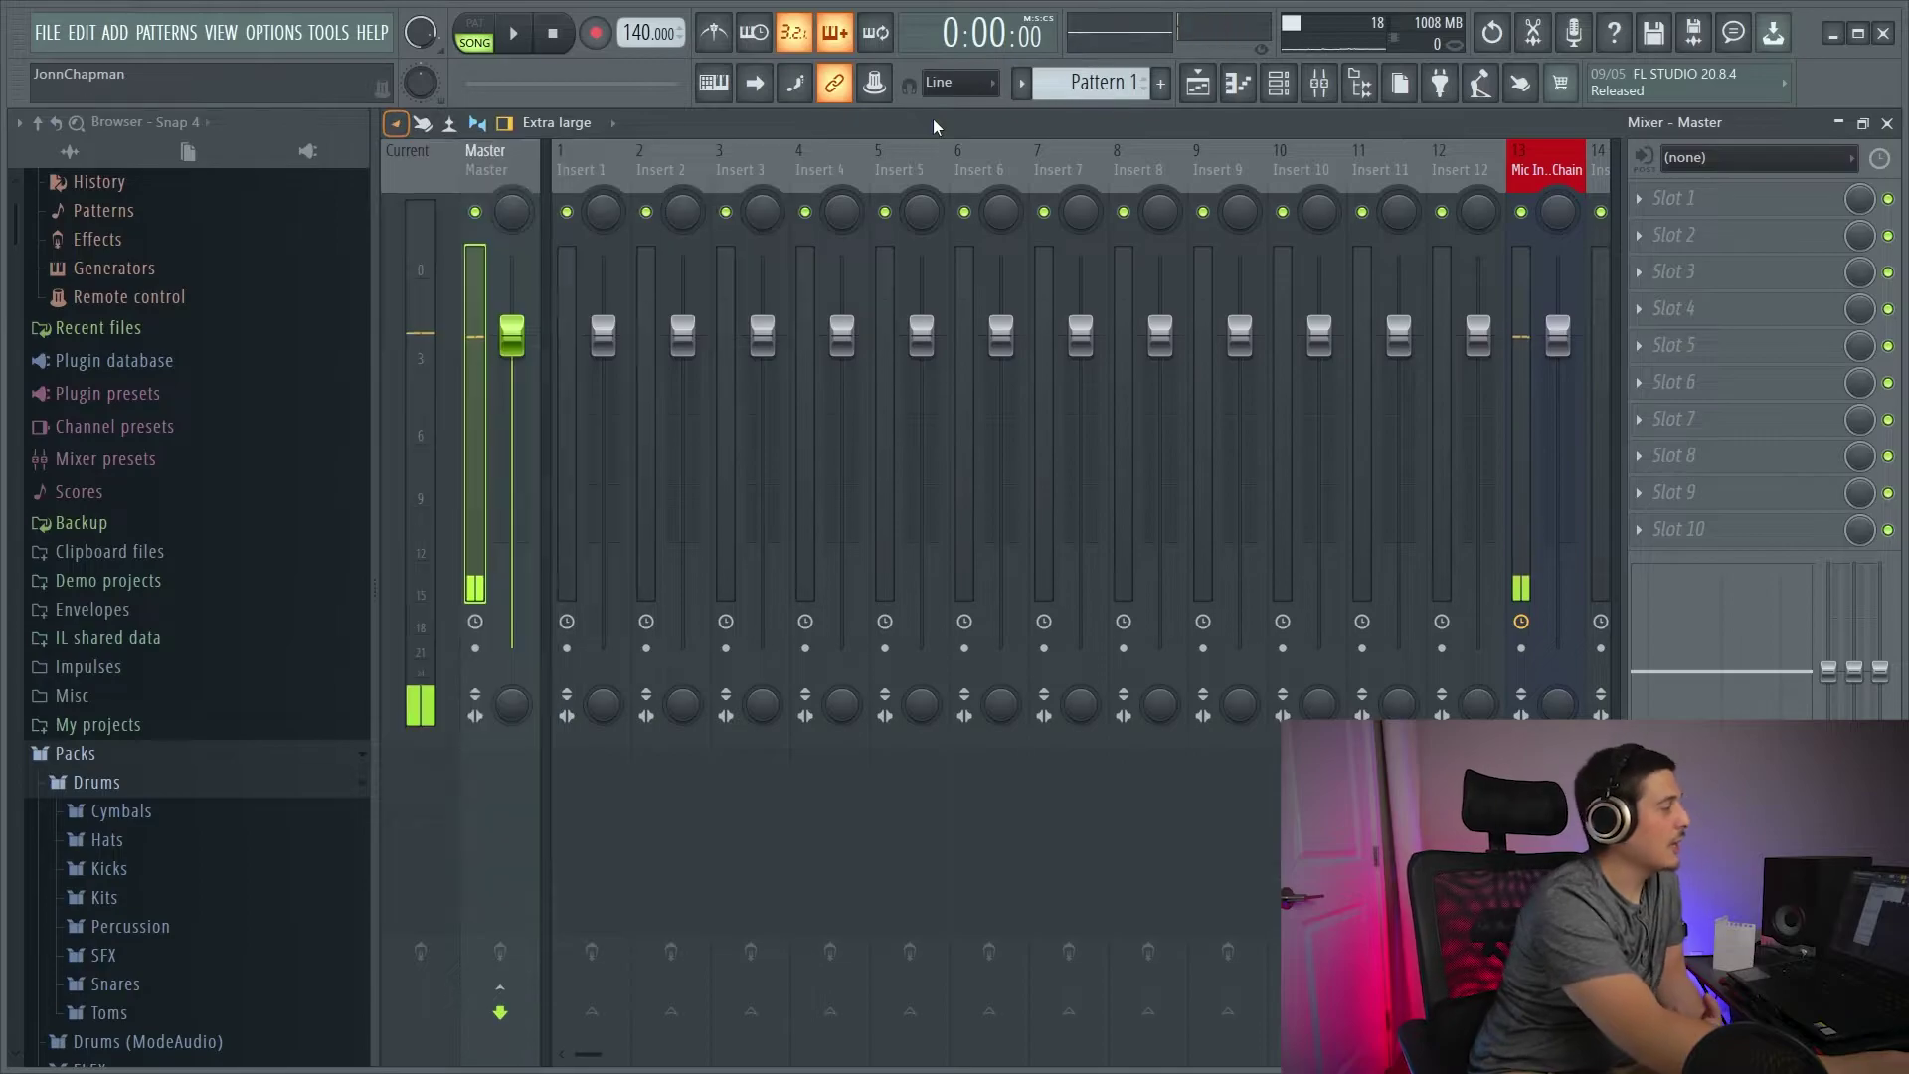
click(271, 32)
click(289, 100)
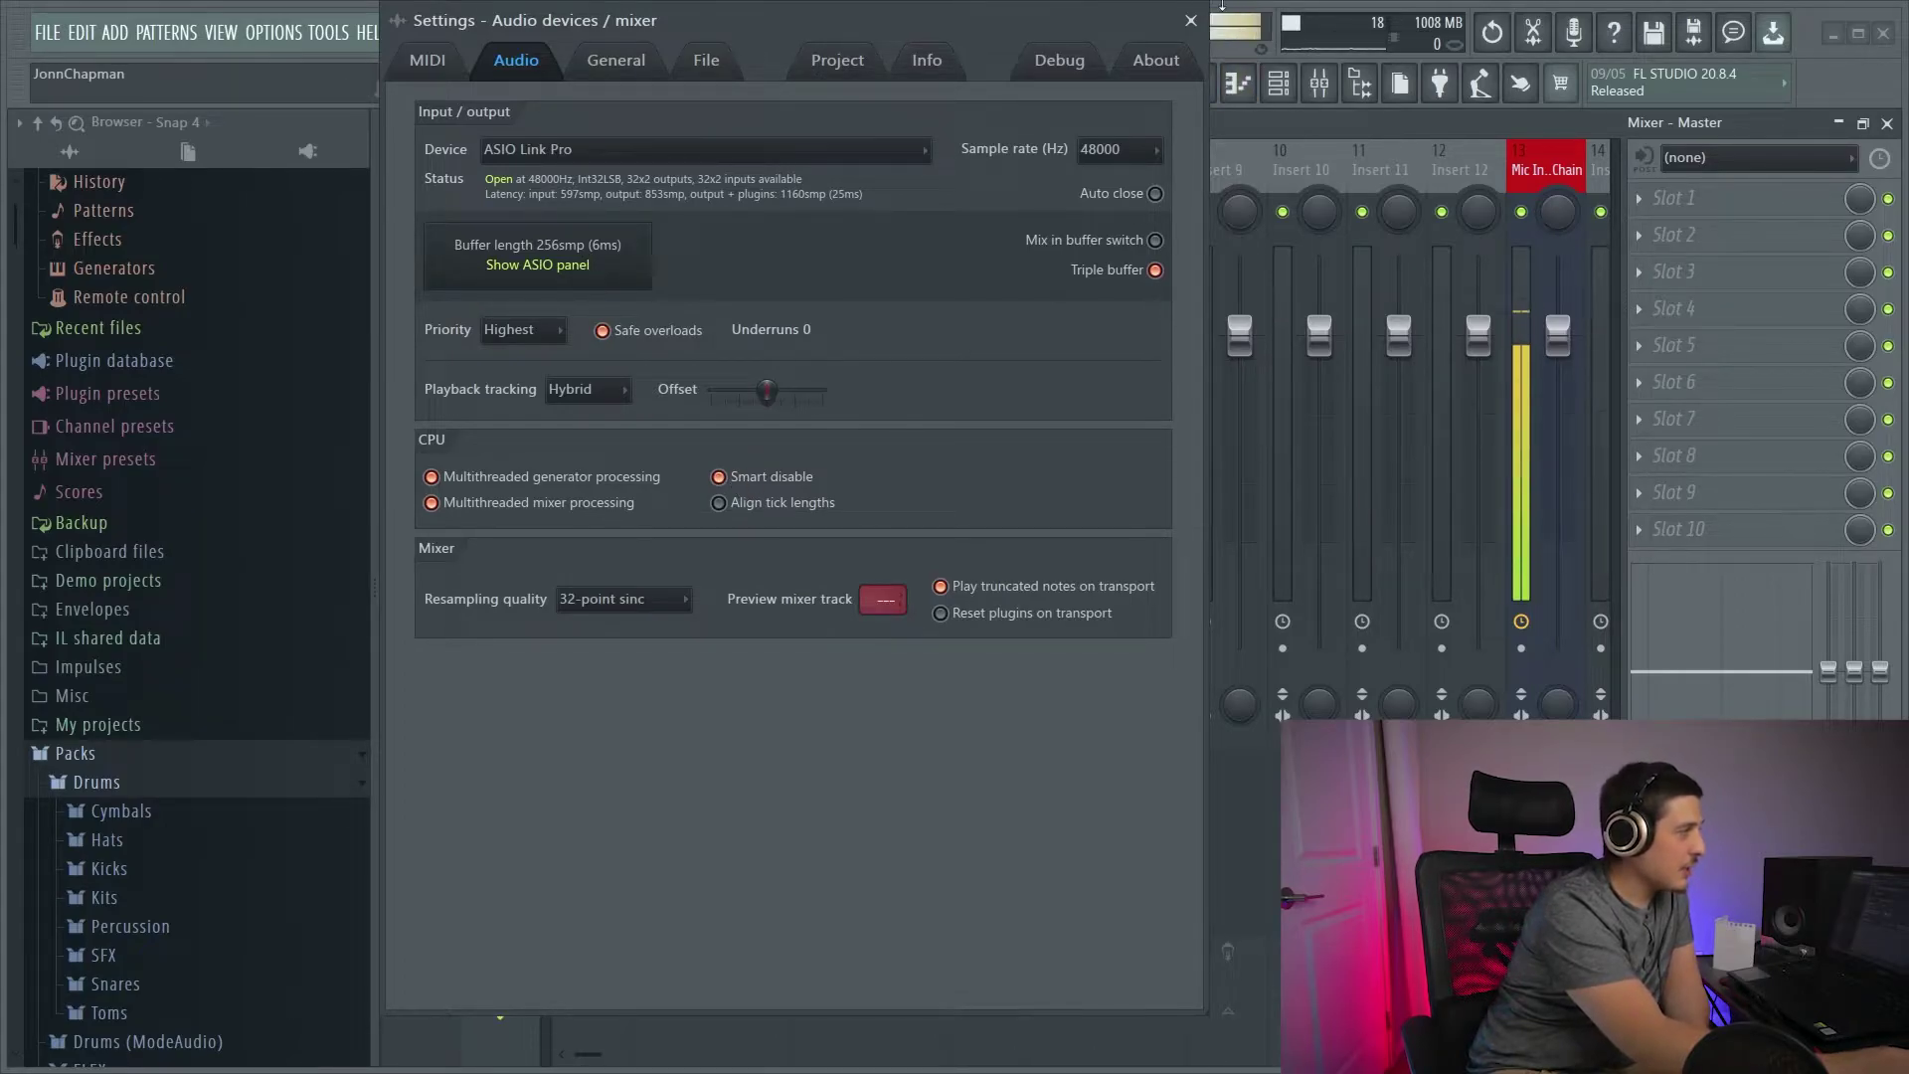
click(1191, 20)
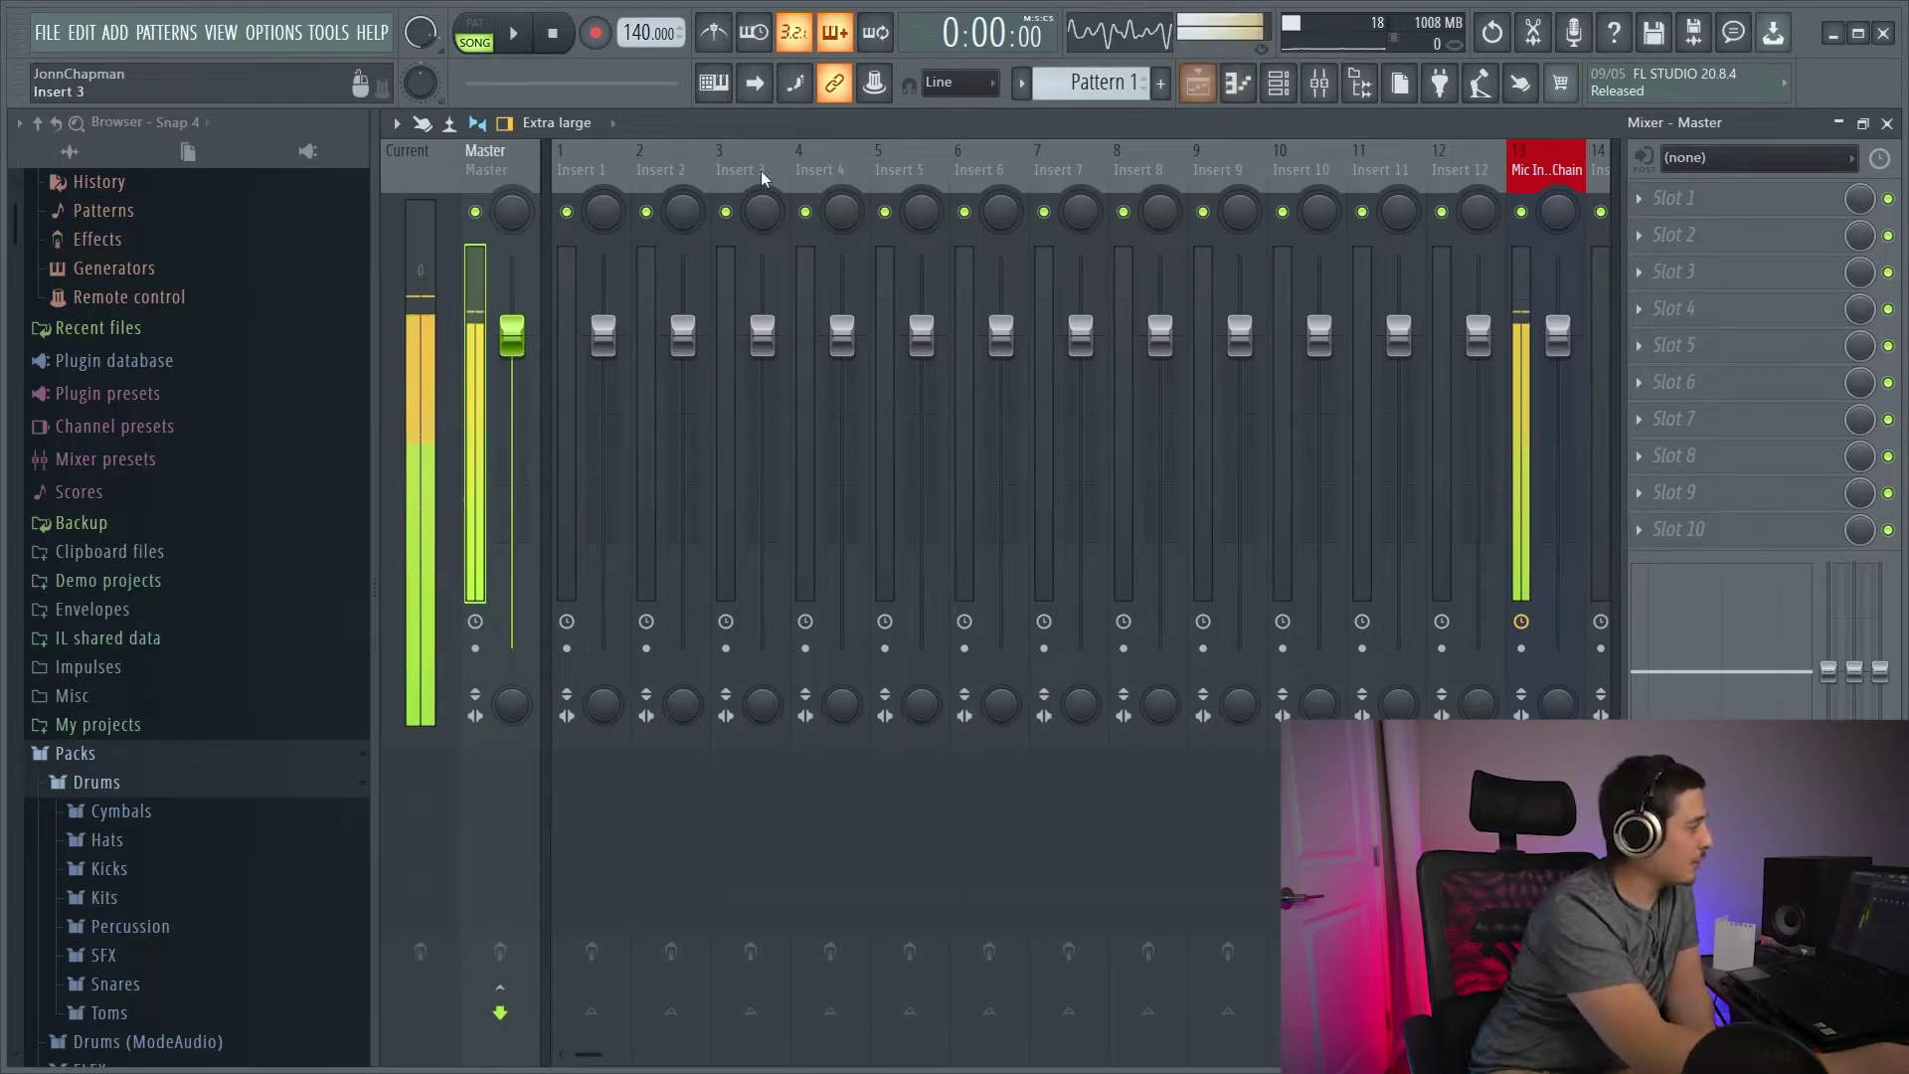
Load J37 Stereo into Insert 1's first effect slot with noise level lowered to about 14.8.
click(594, 152)
click(1655, 191)
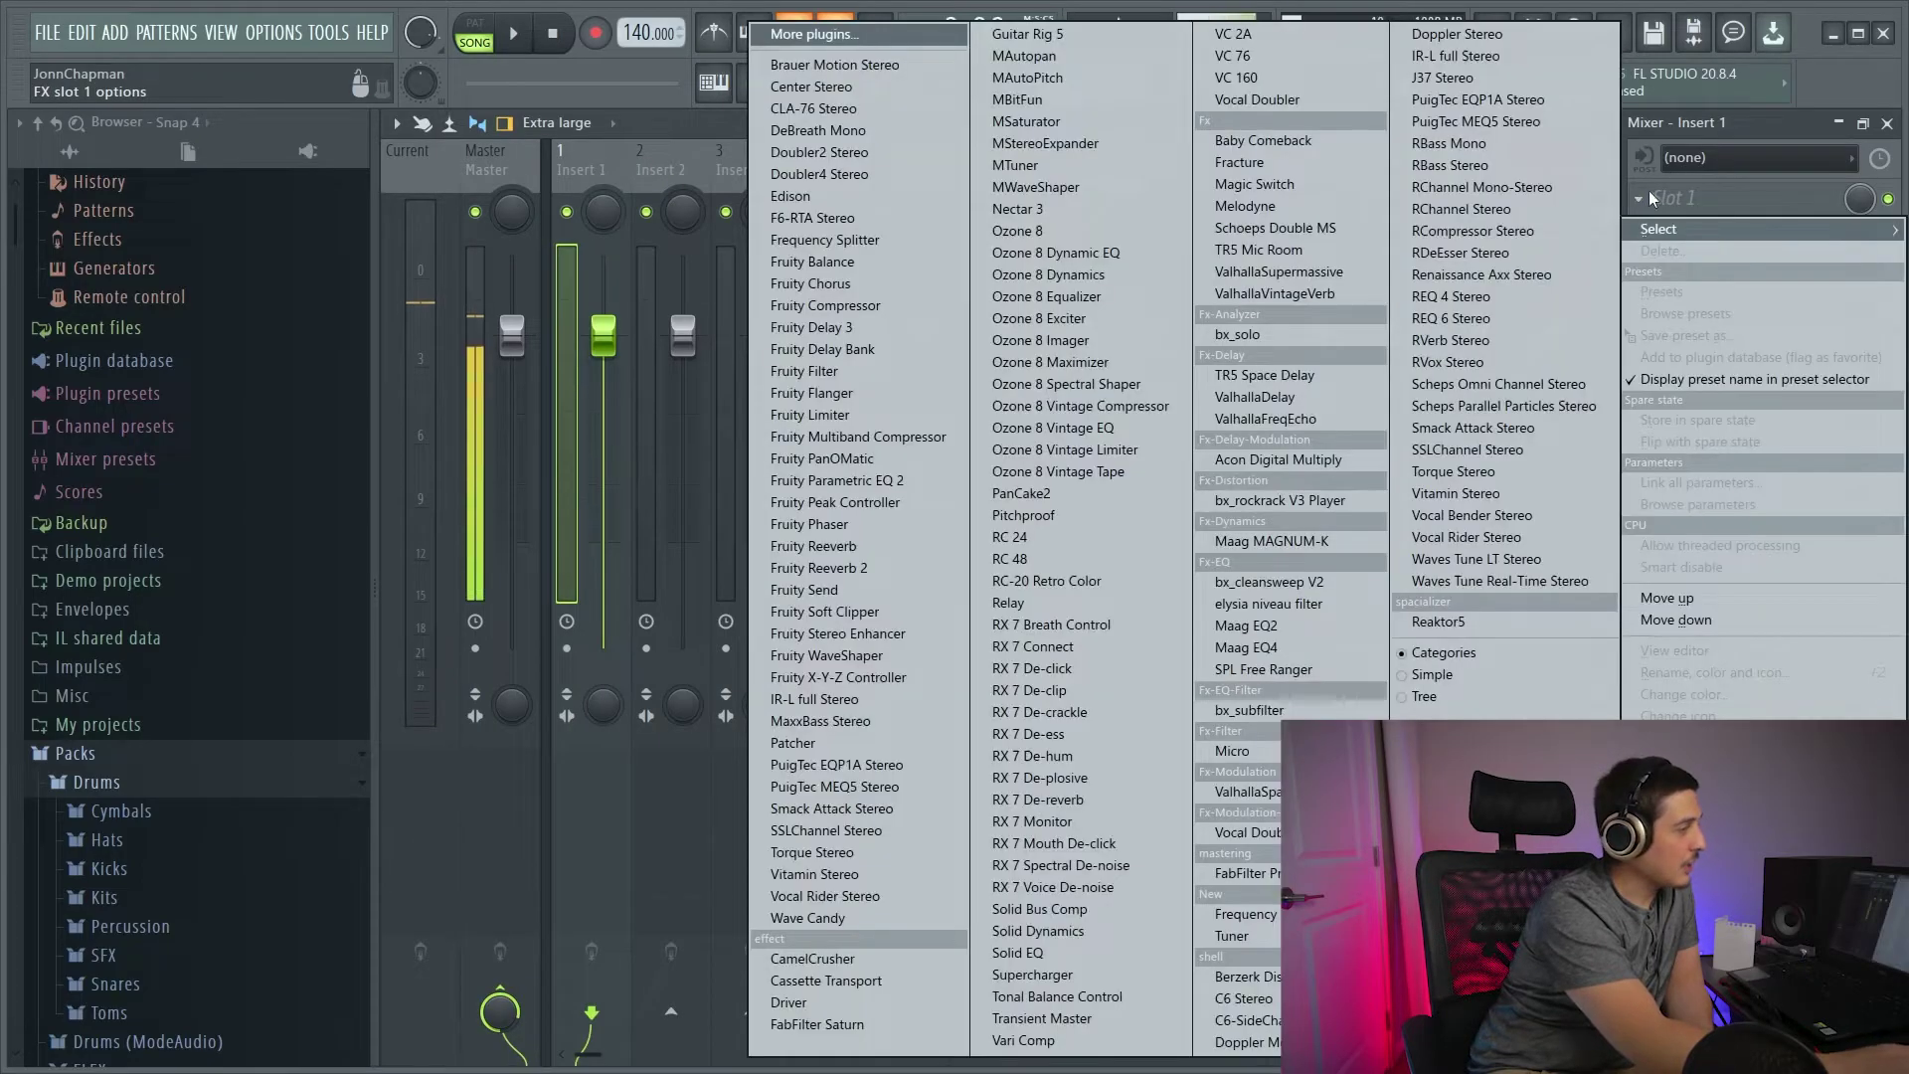
click(1477, 77)
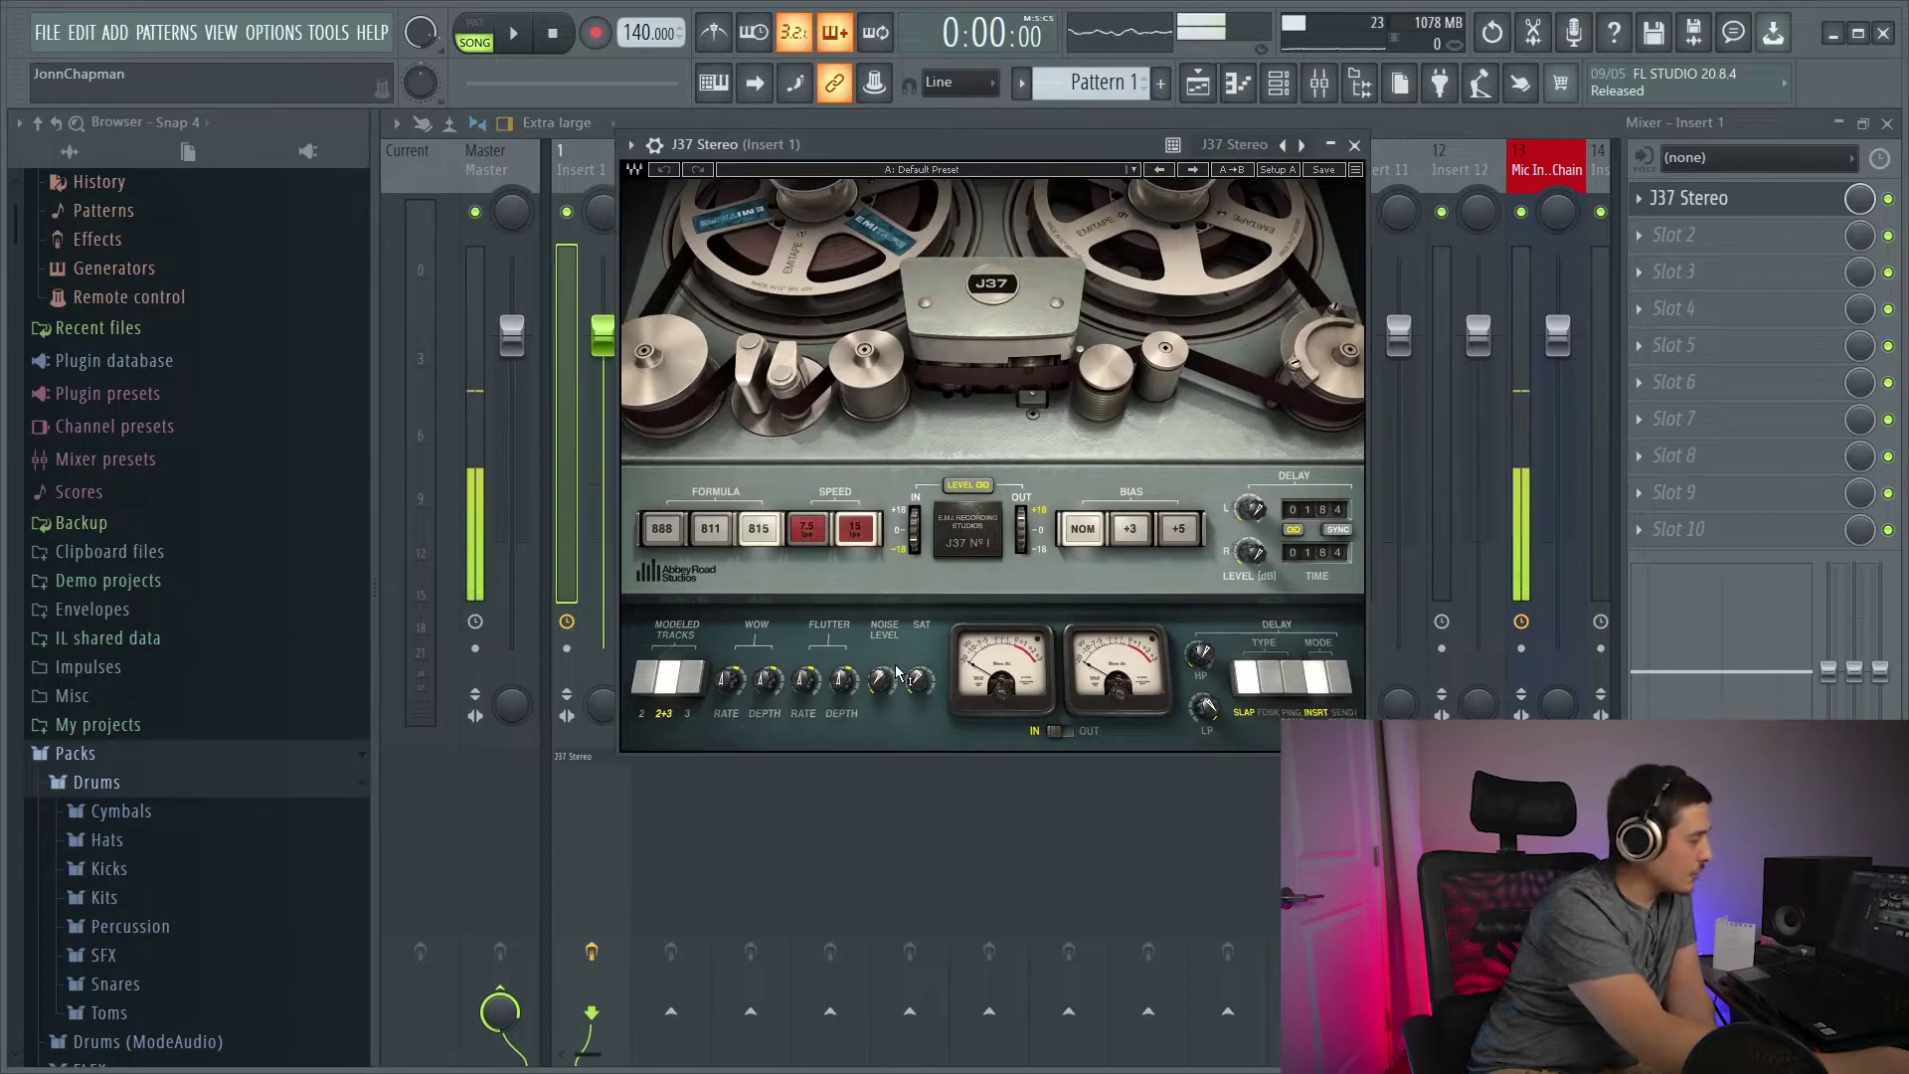
drag(898, 693, 898, 686)
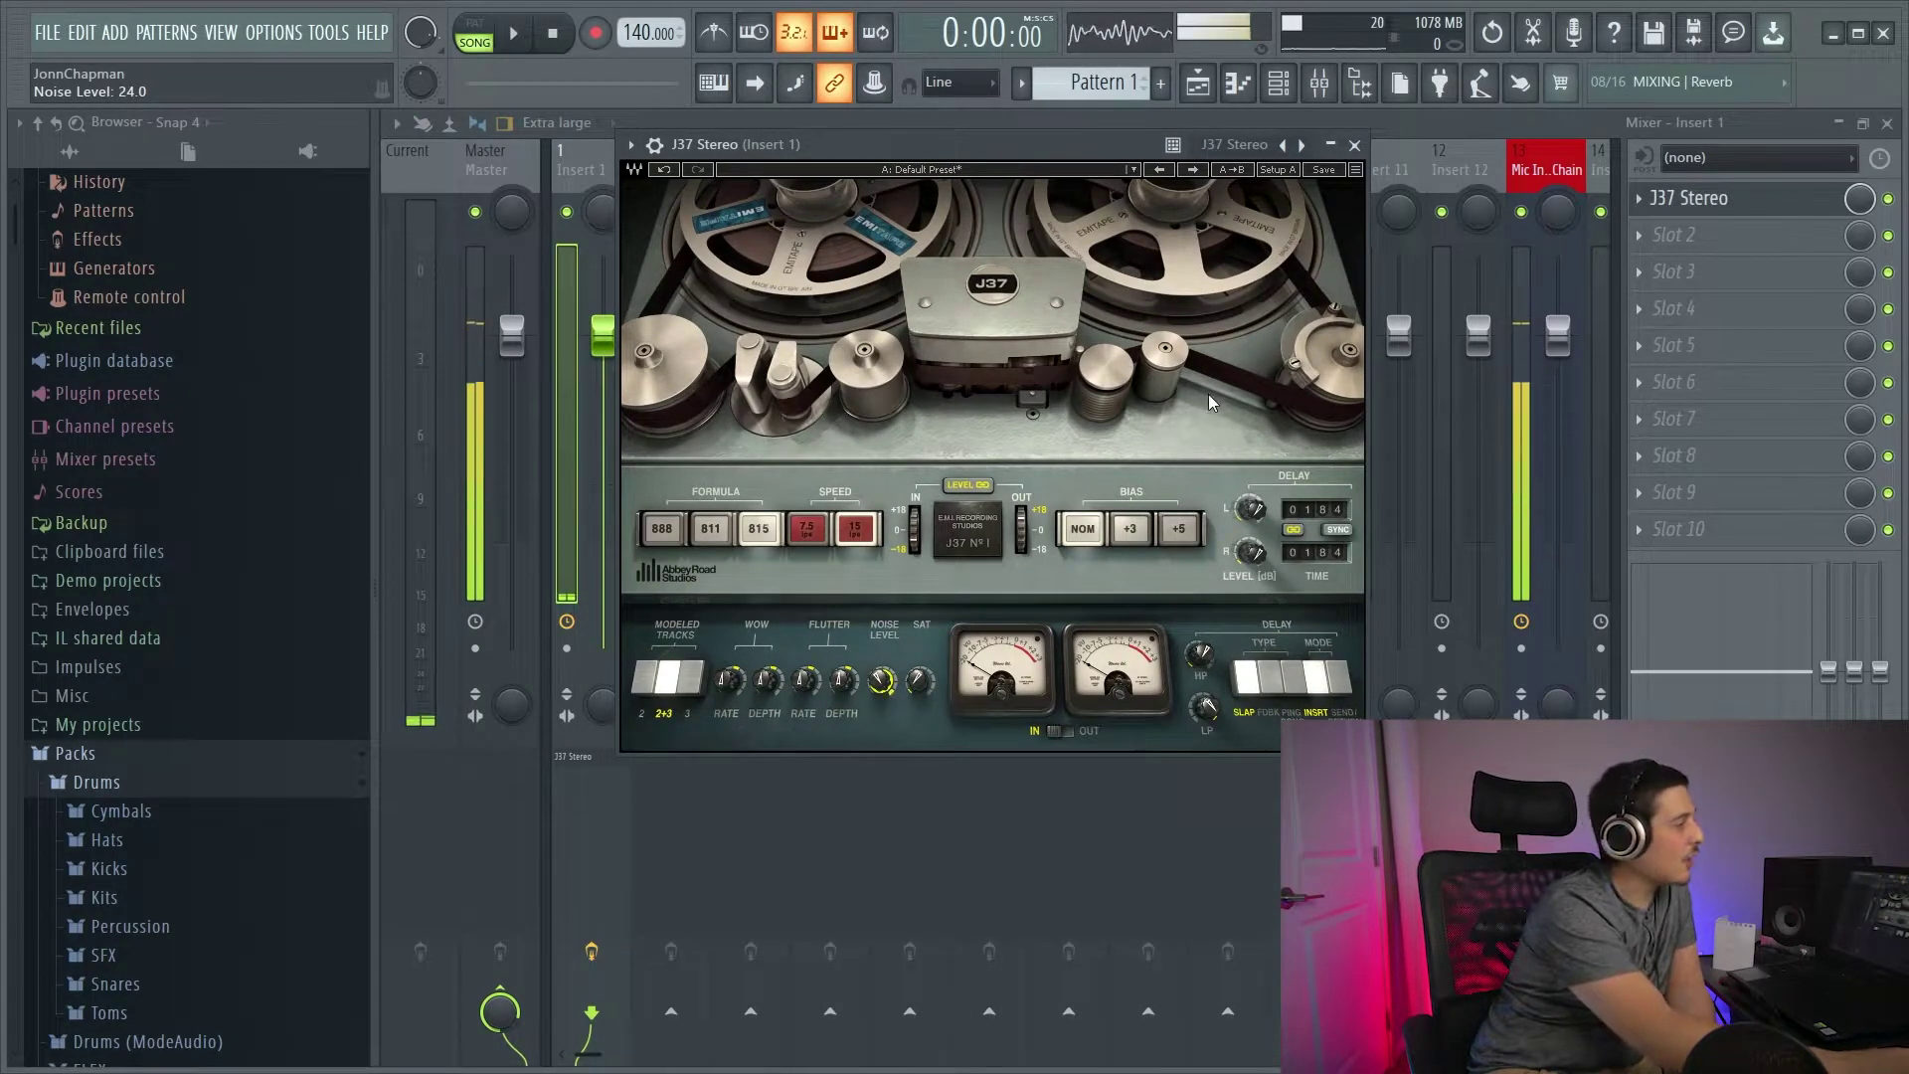
click(1355, 144)
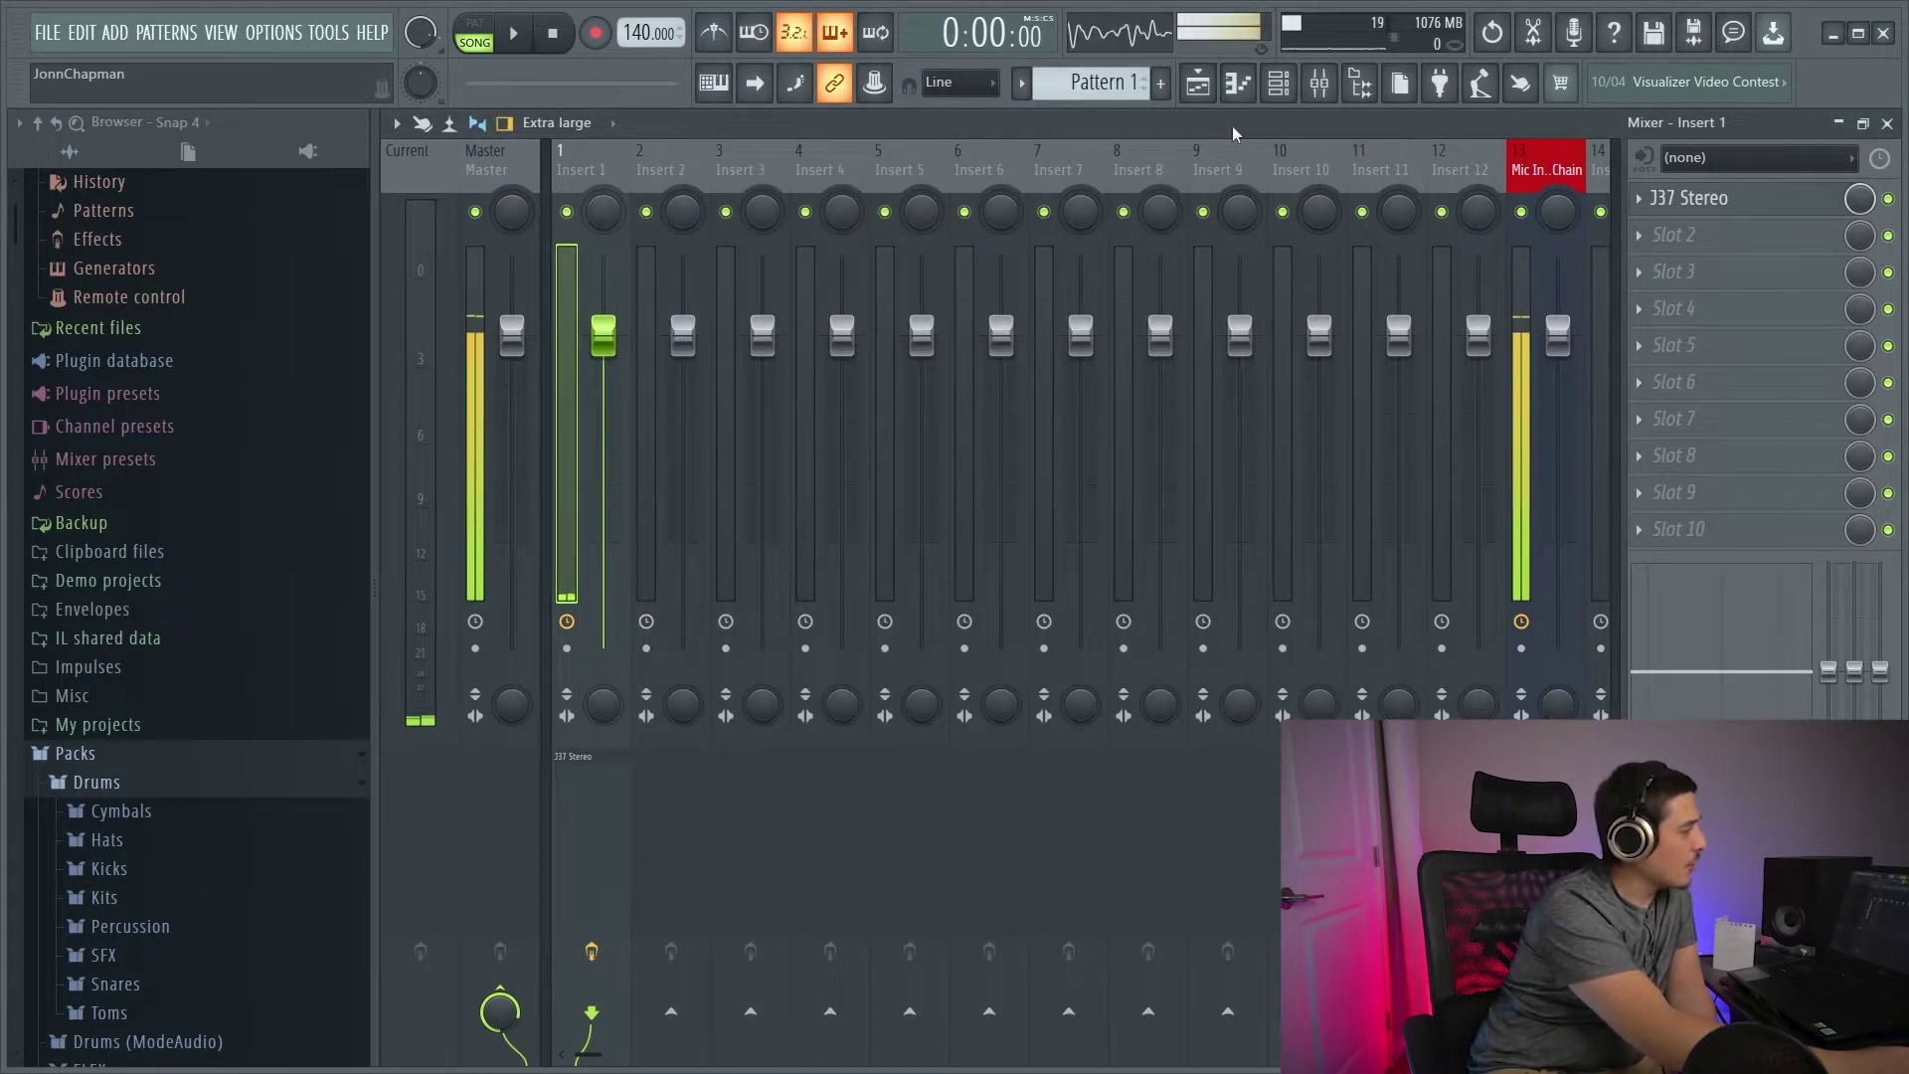
Turn on smart disable for the J37 Stereo plugin.
click(1690, 198)
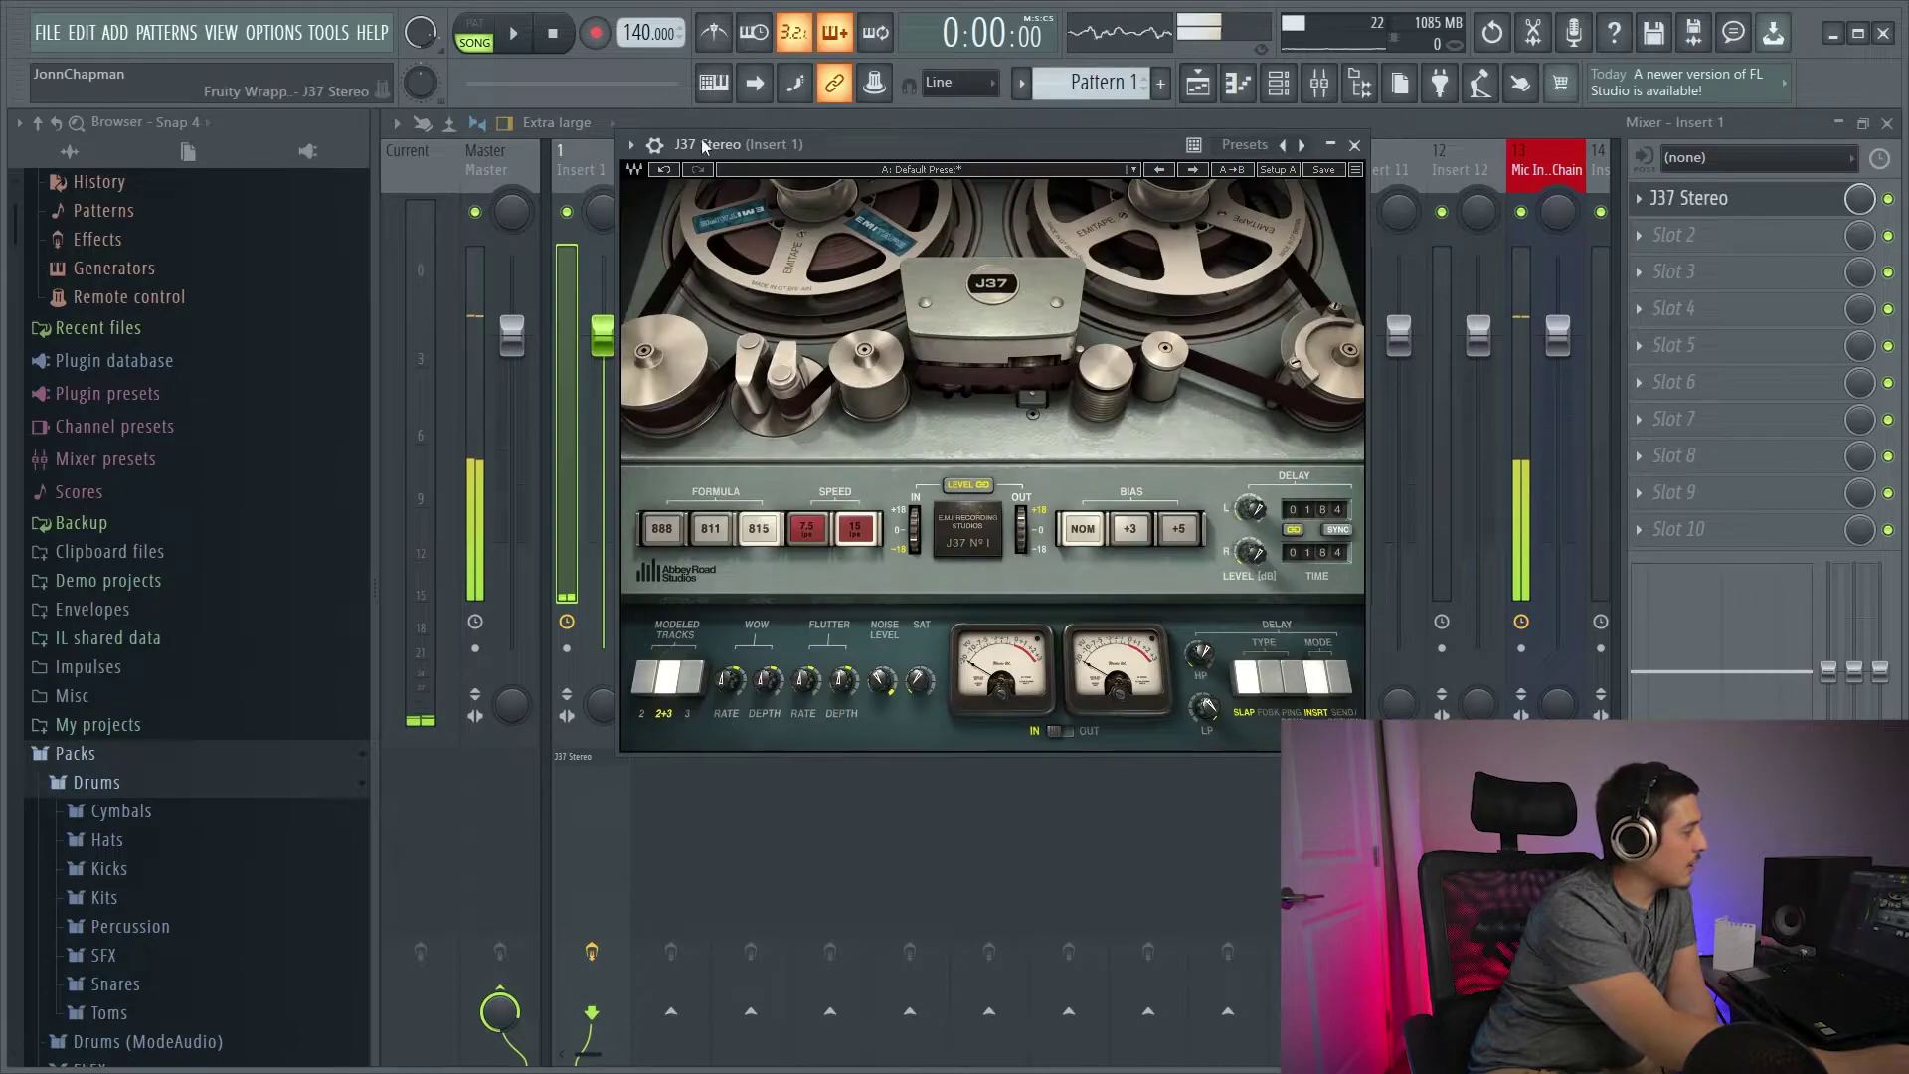
click(631, 145)
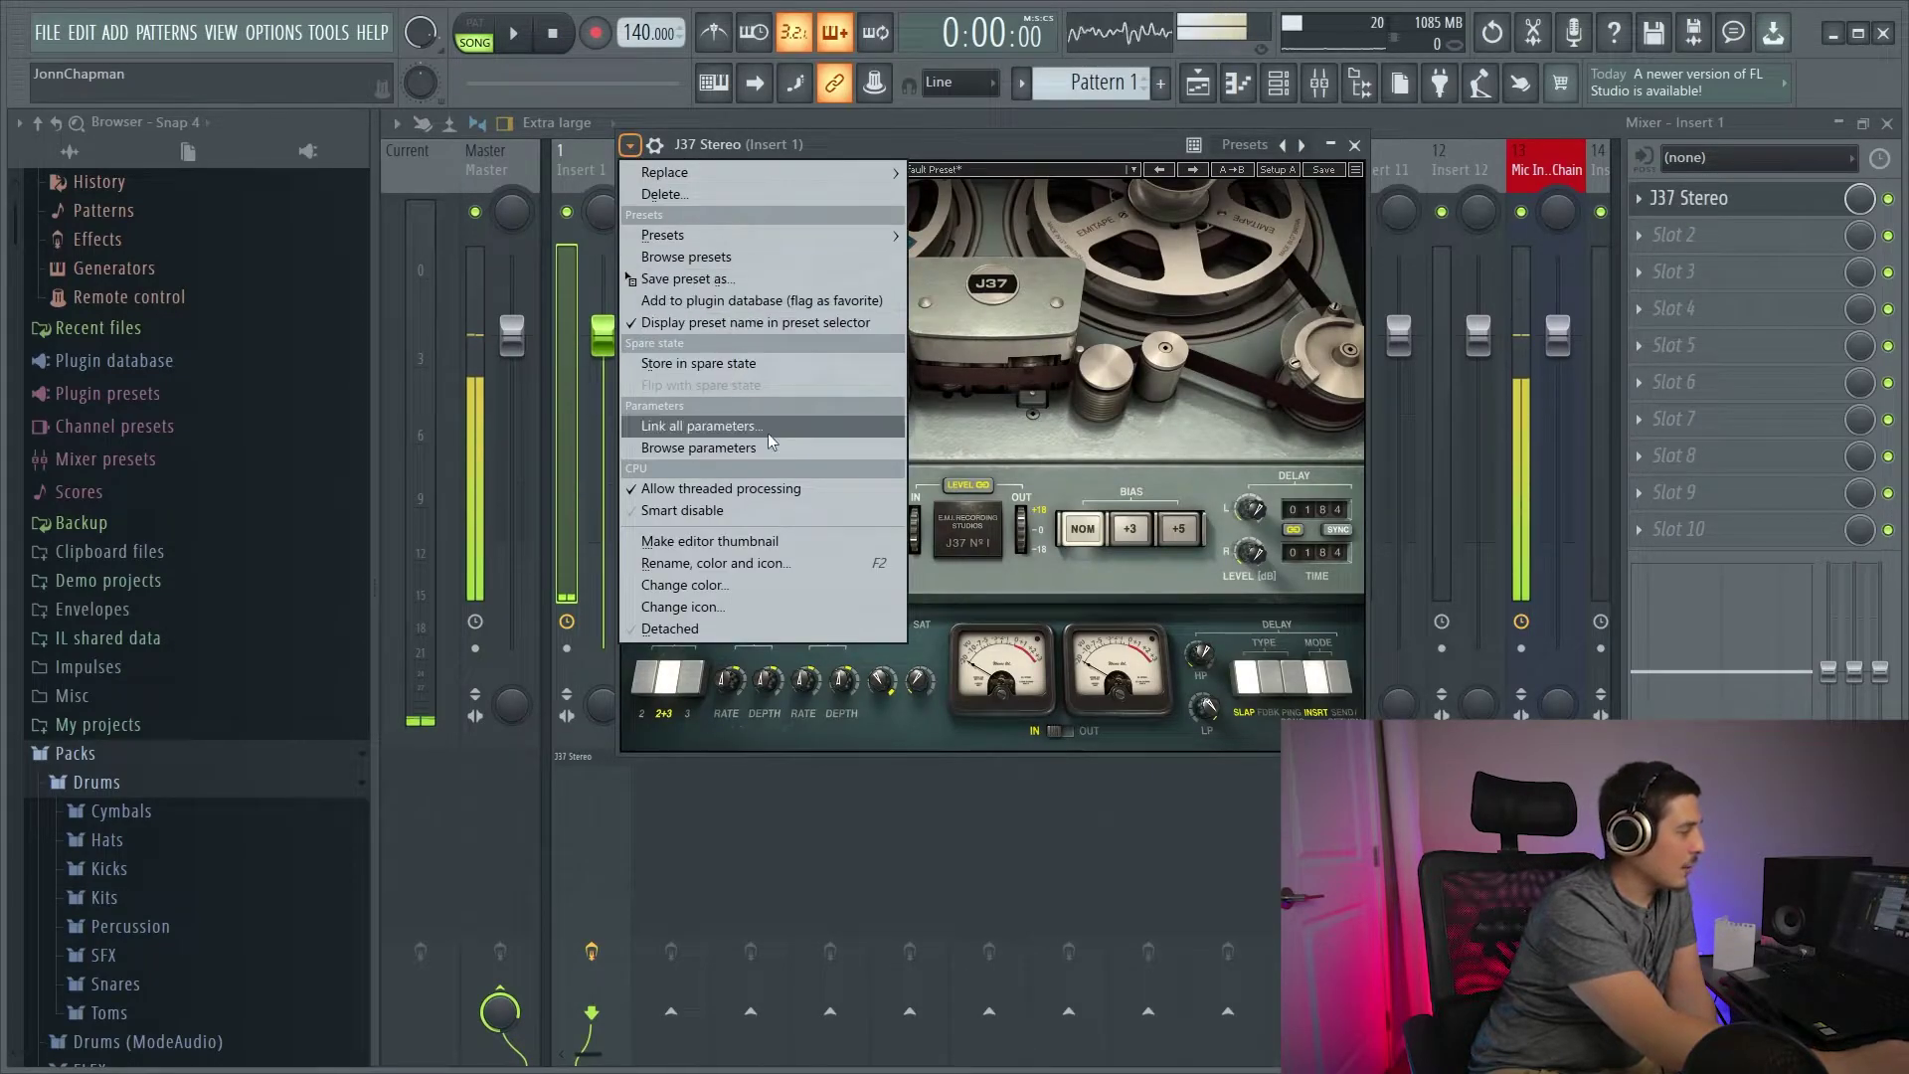
click(765, 511)
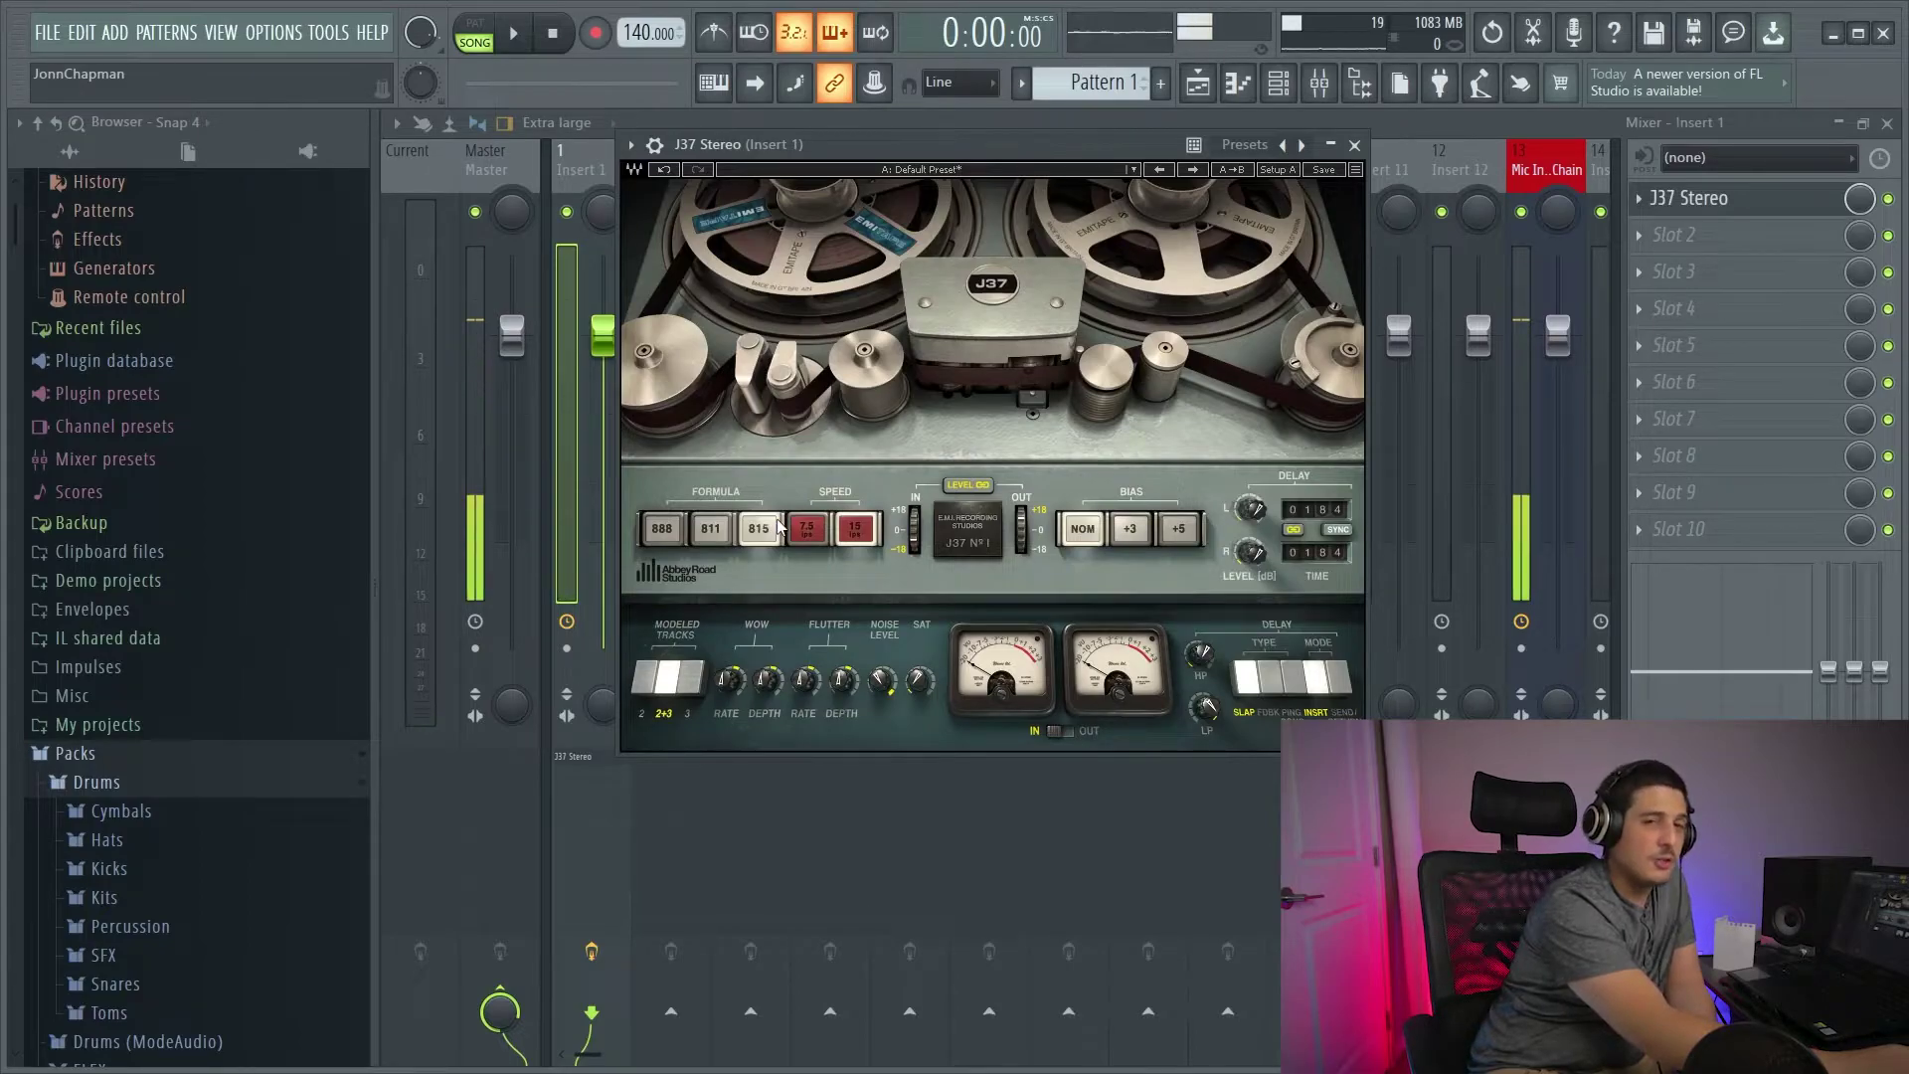
click(1355, 145)
Route the Mic Input Chain track's send to Master instead of Insert 1.
click(1546, 169)
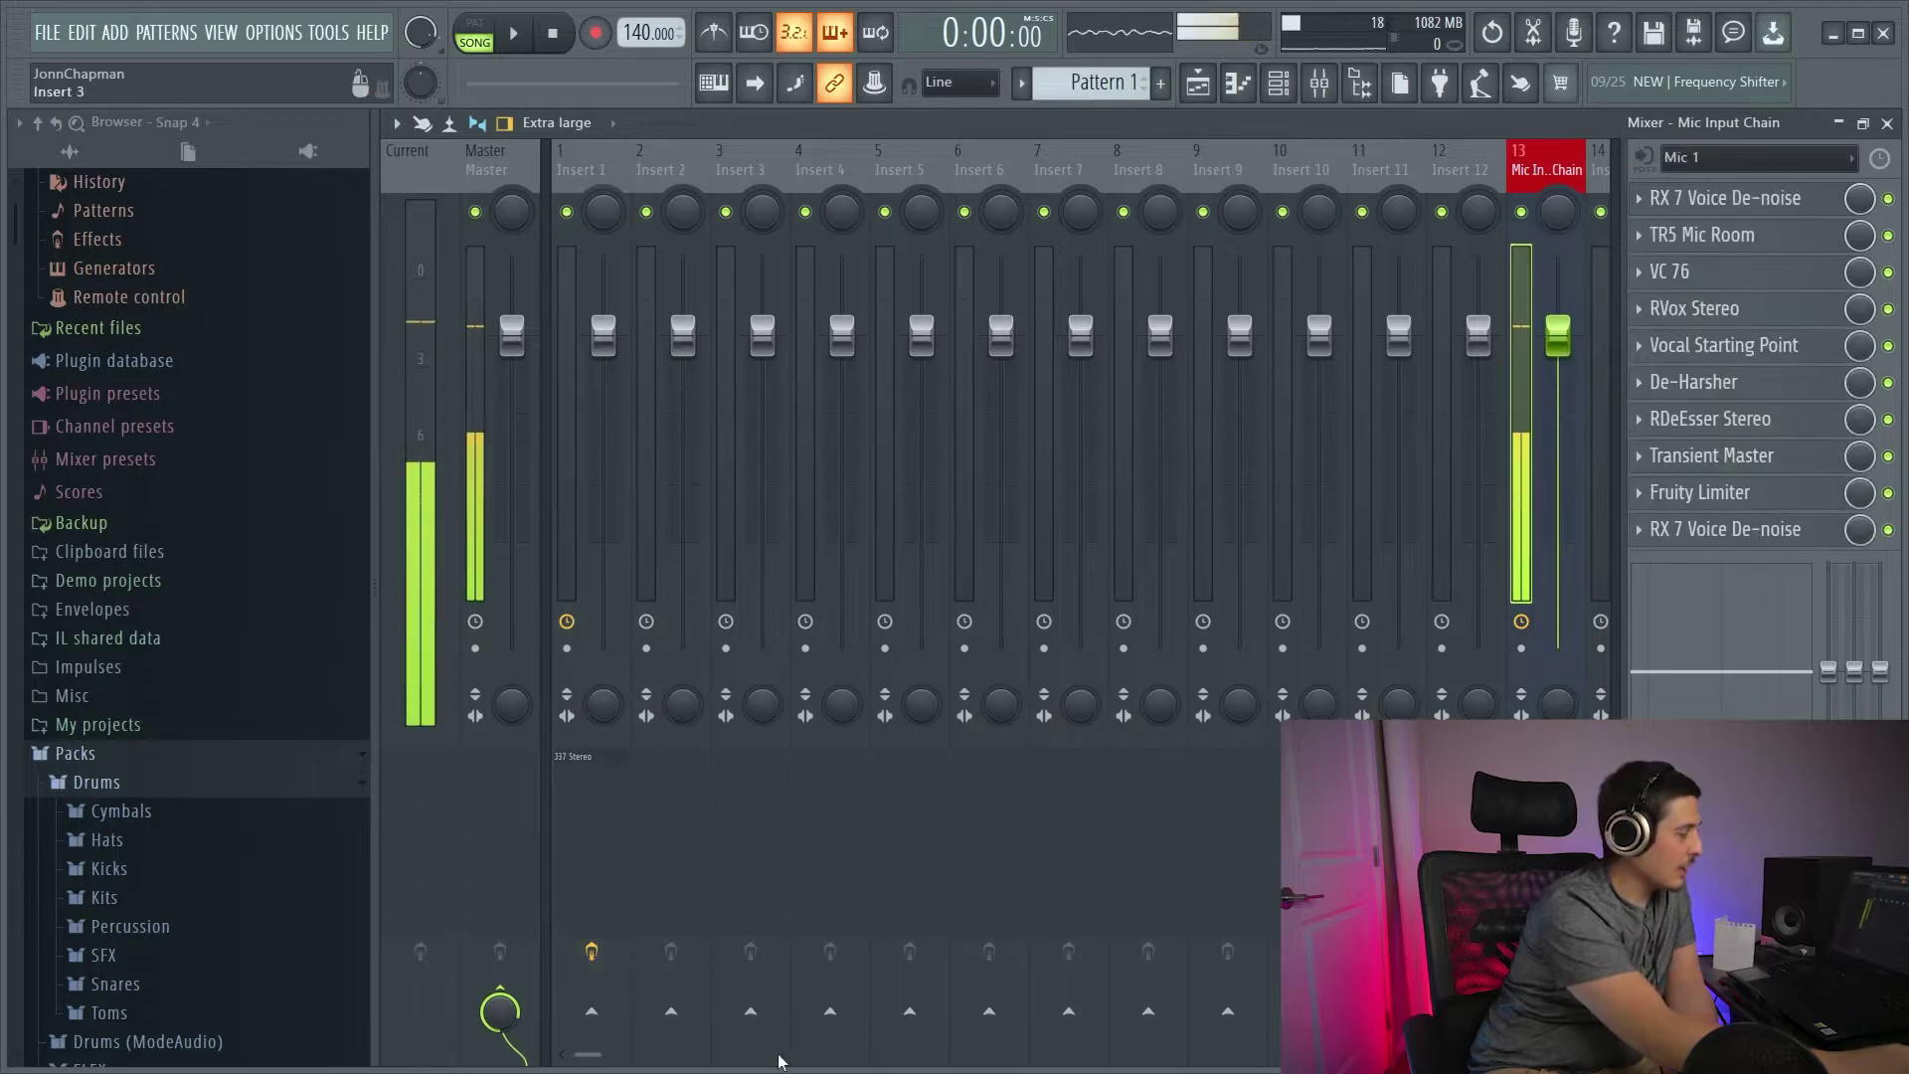
click(592, 1011)
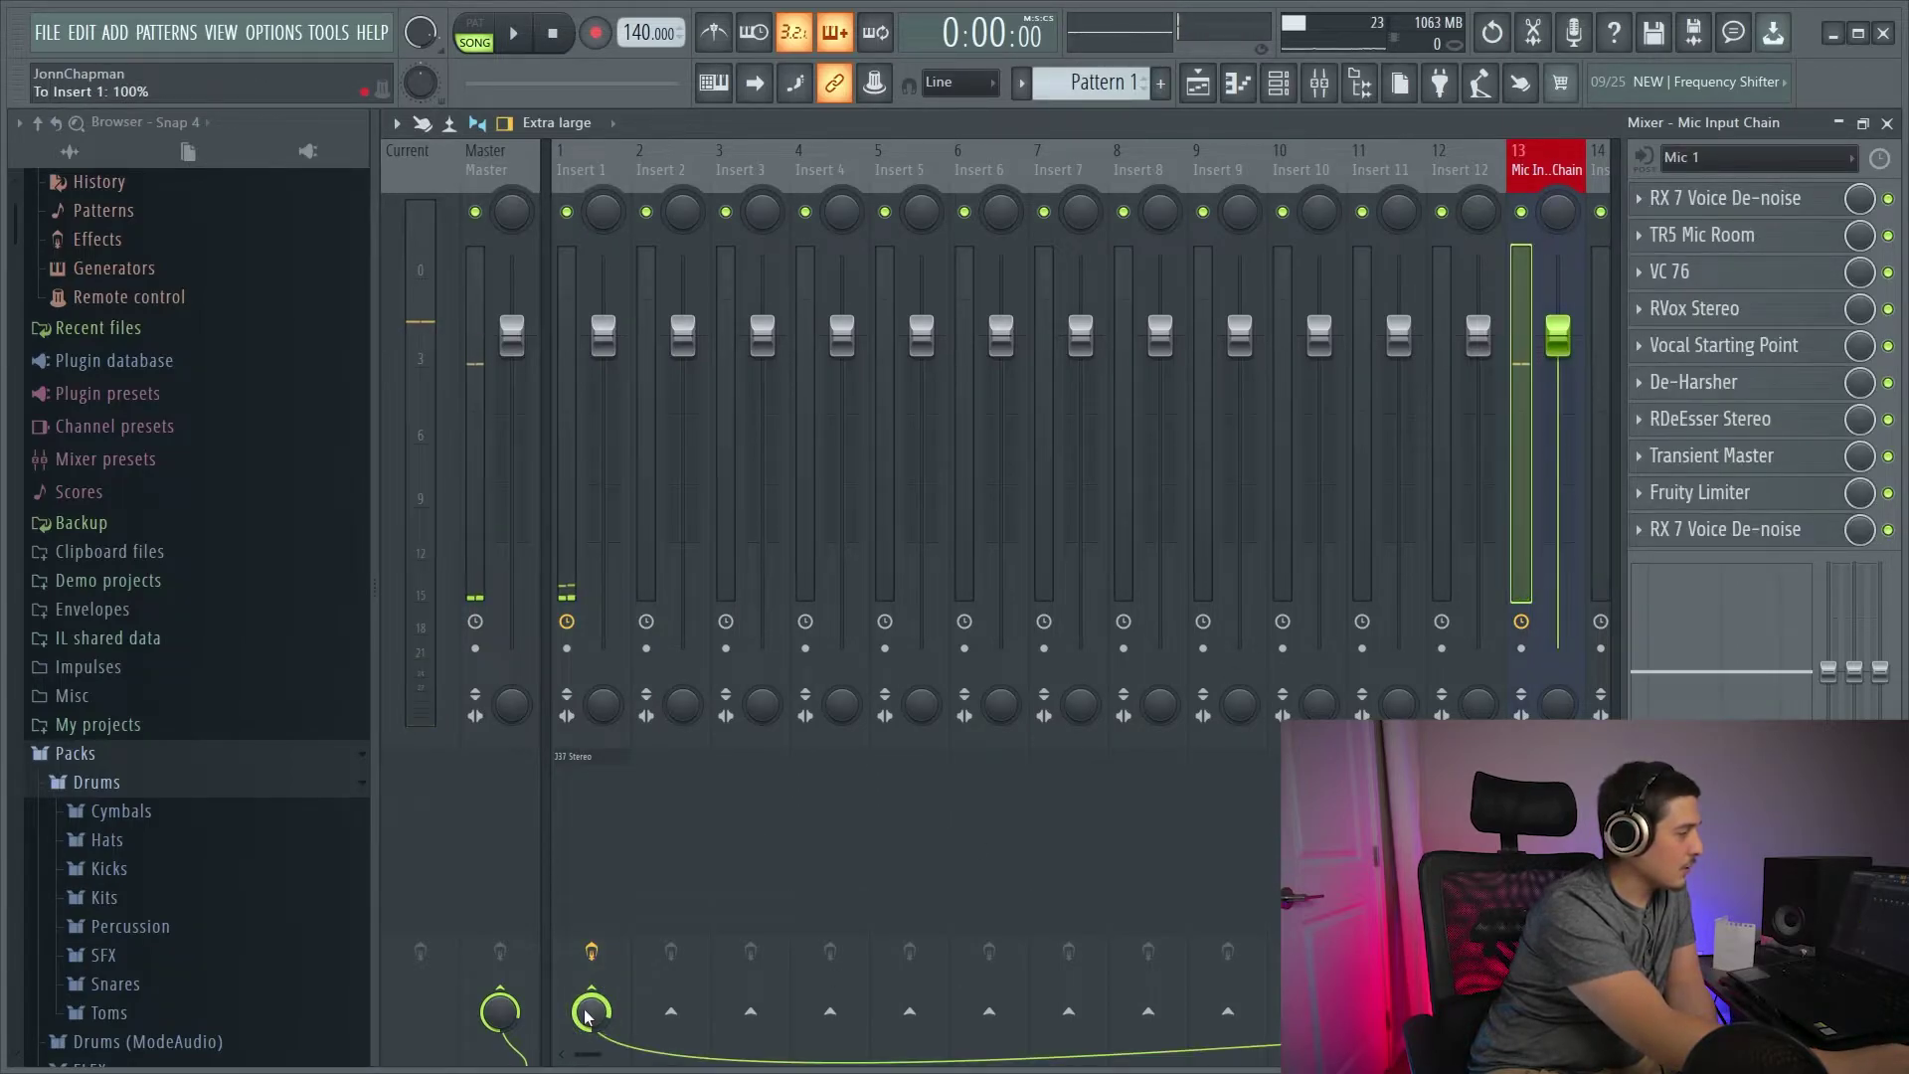
click(591, 993)
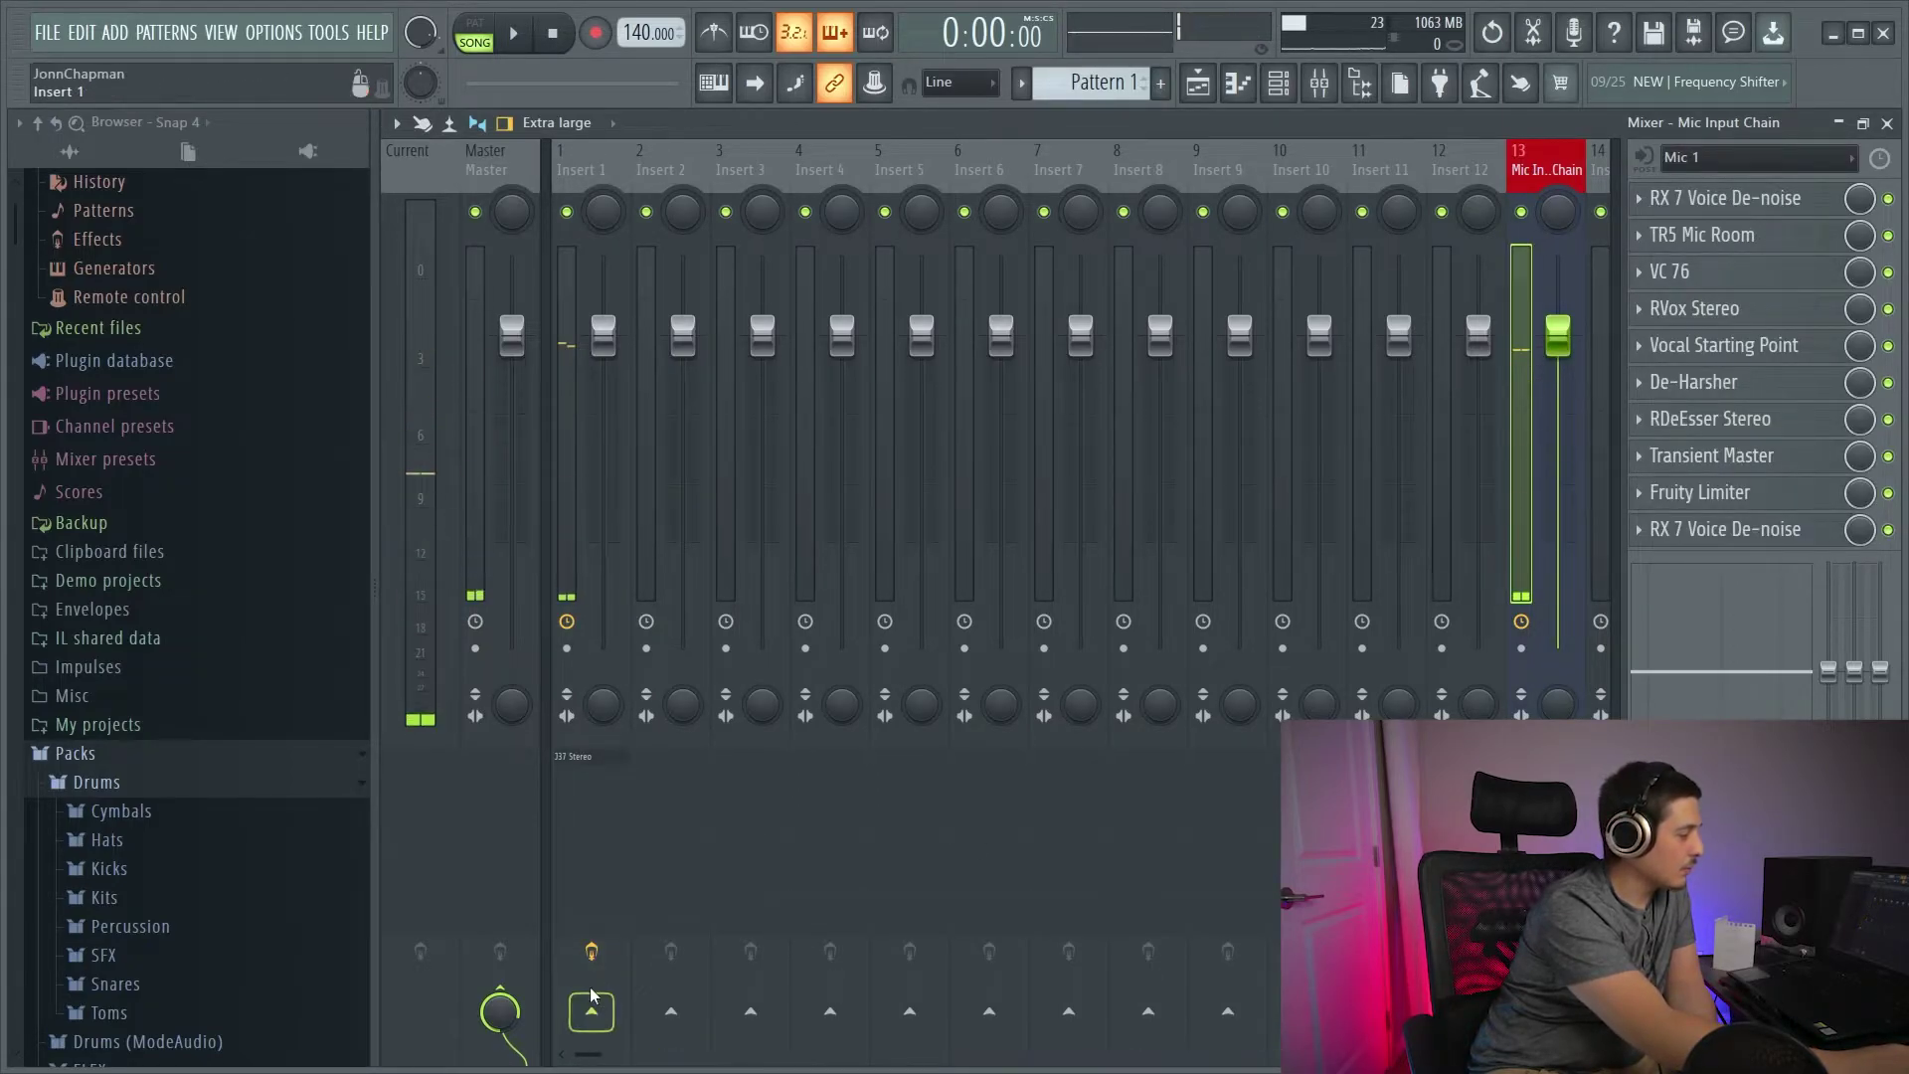
click(597, 1014)
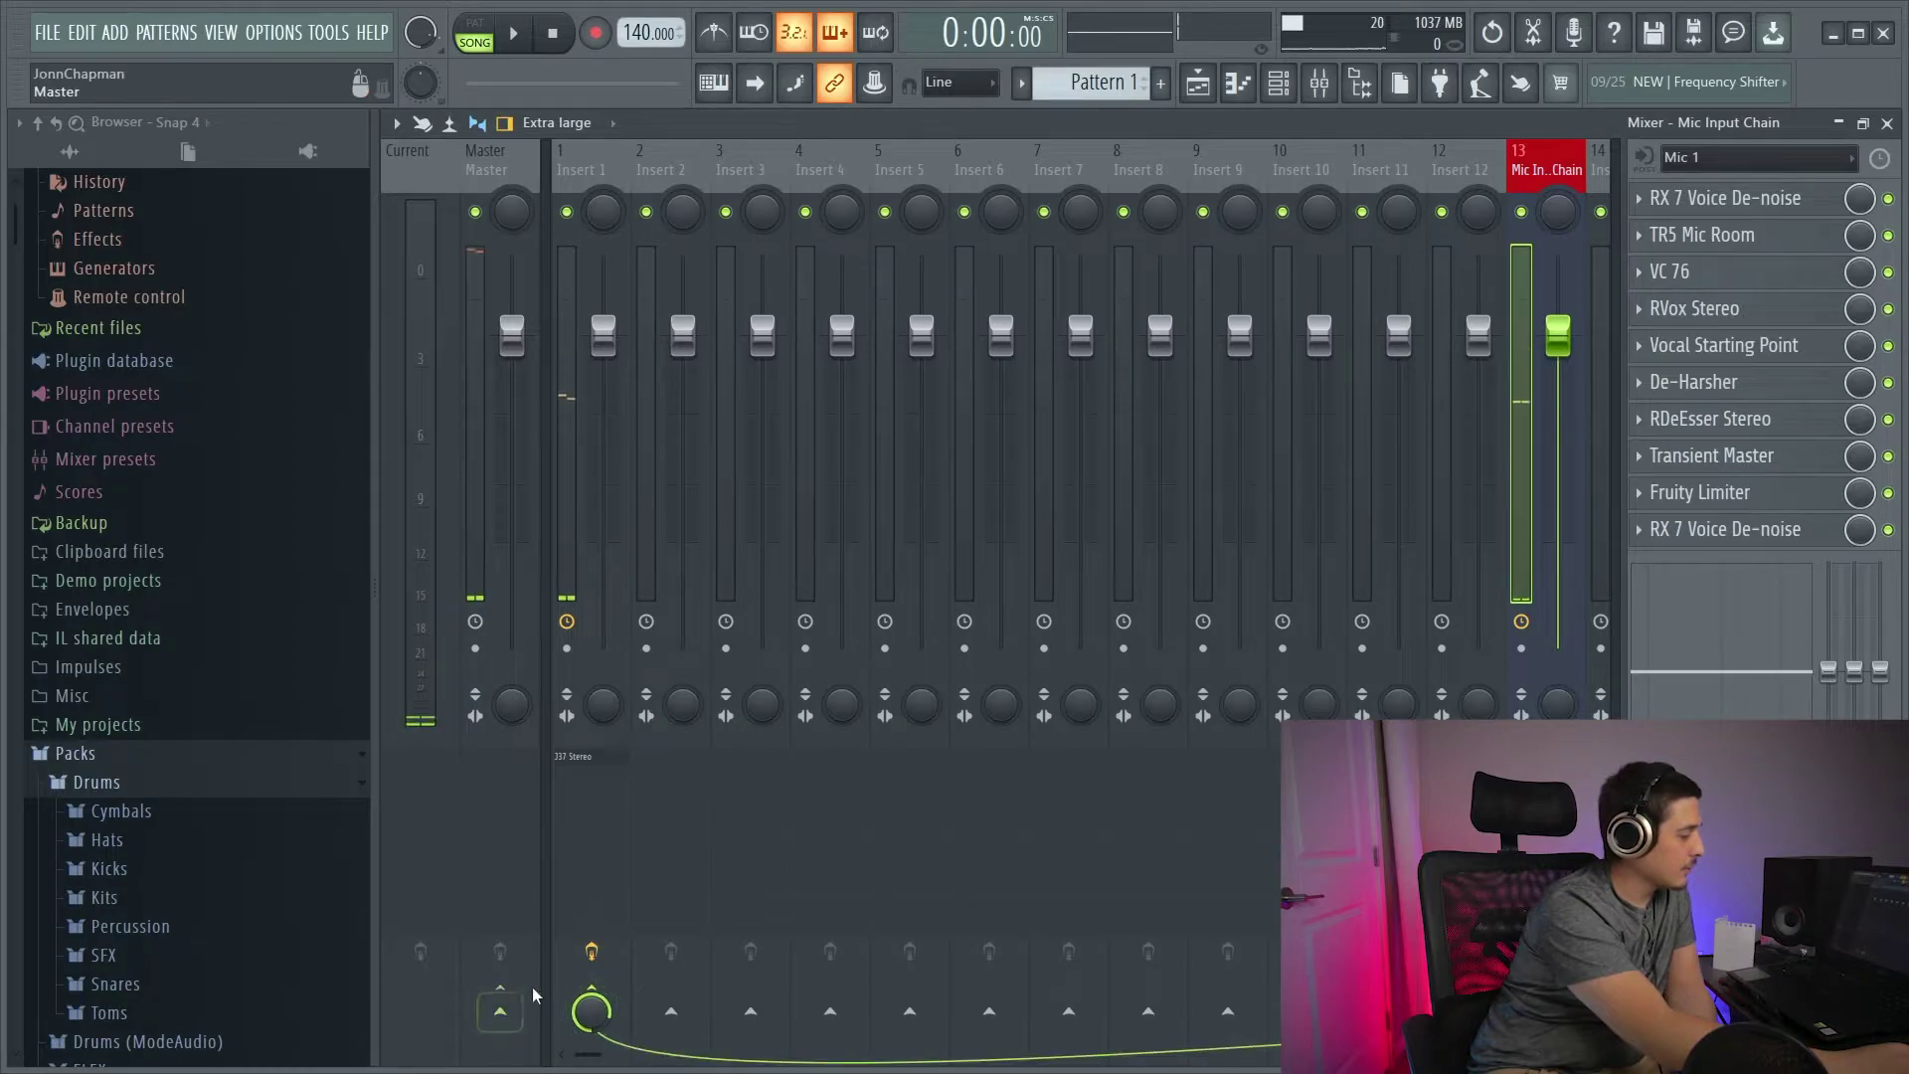
click(597, 1005)
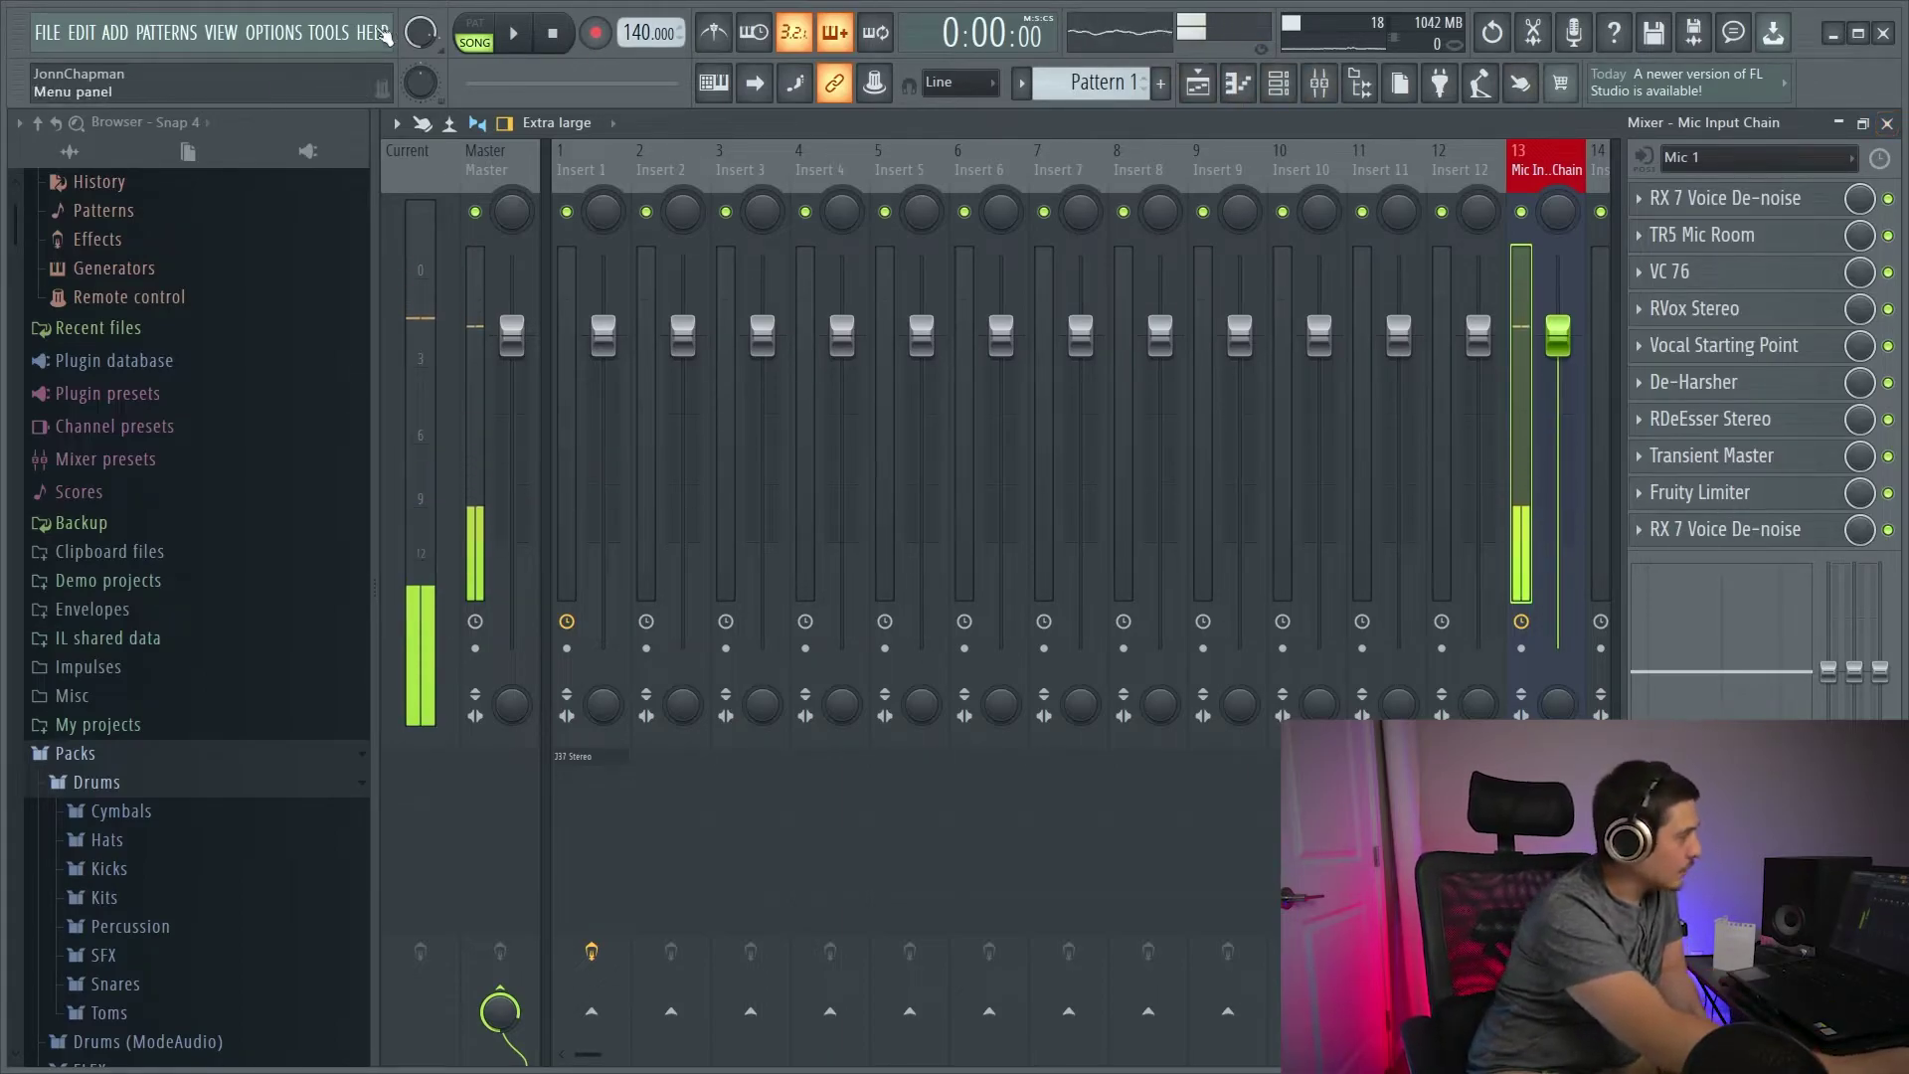
Run the Tools > Macros command 'Switch smart disable for all plugins'.
click(326, 33)
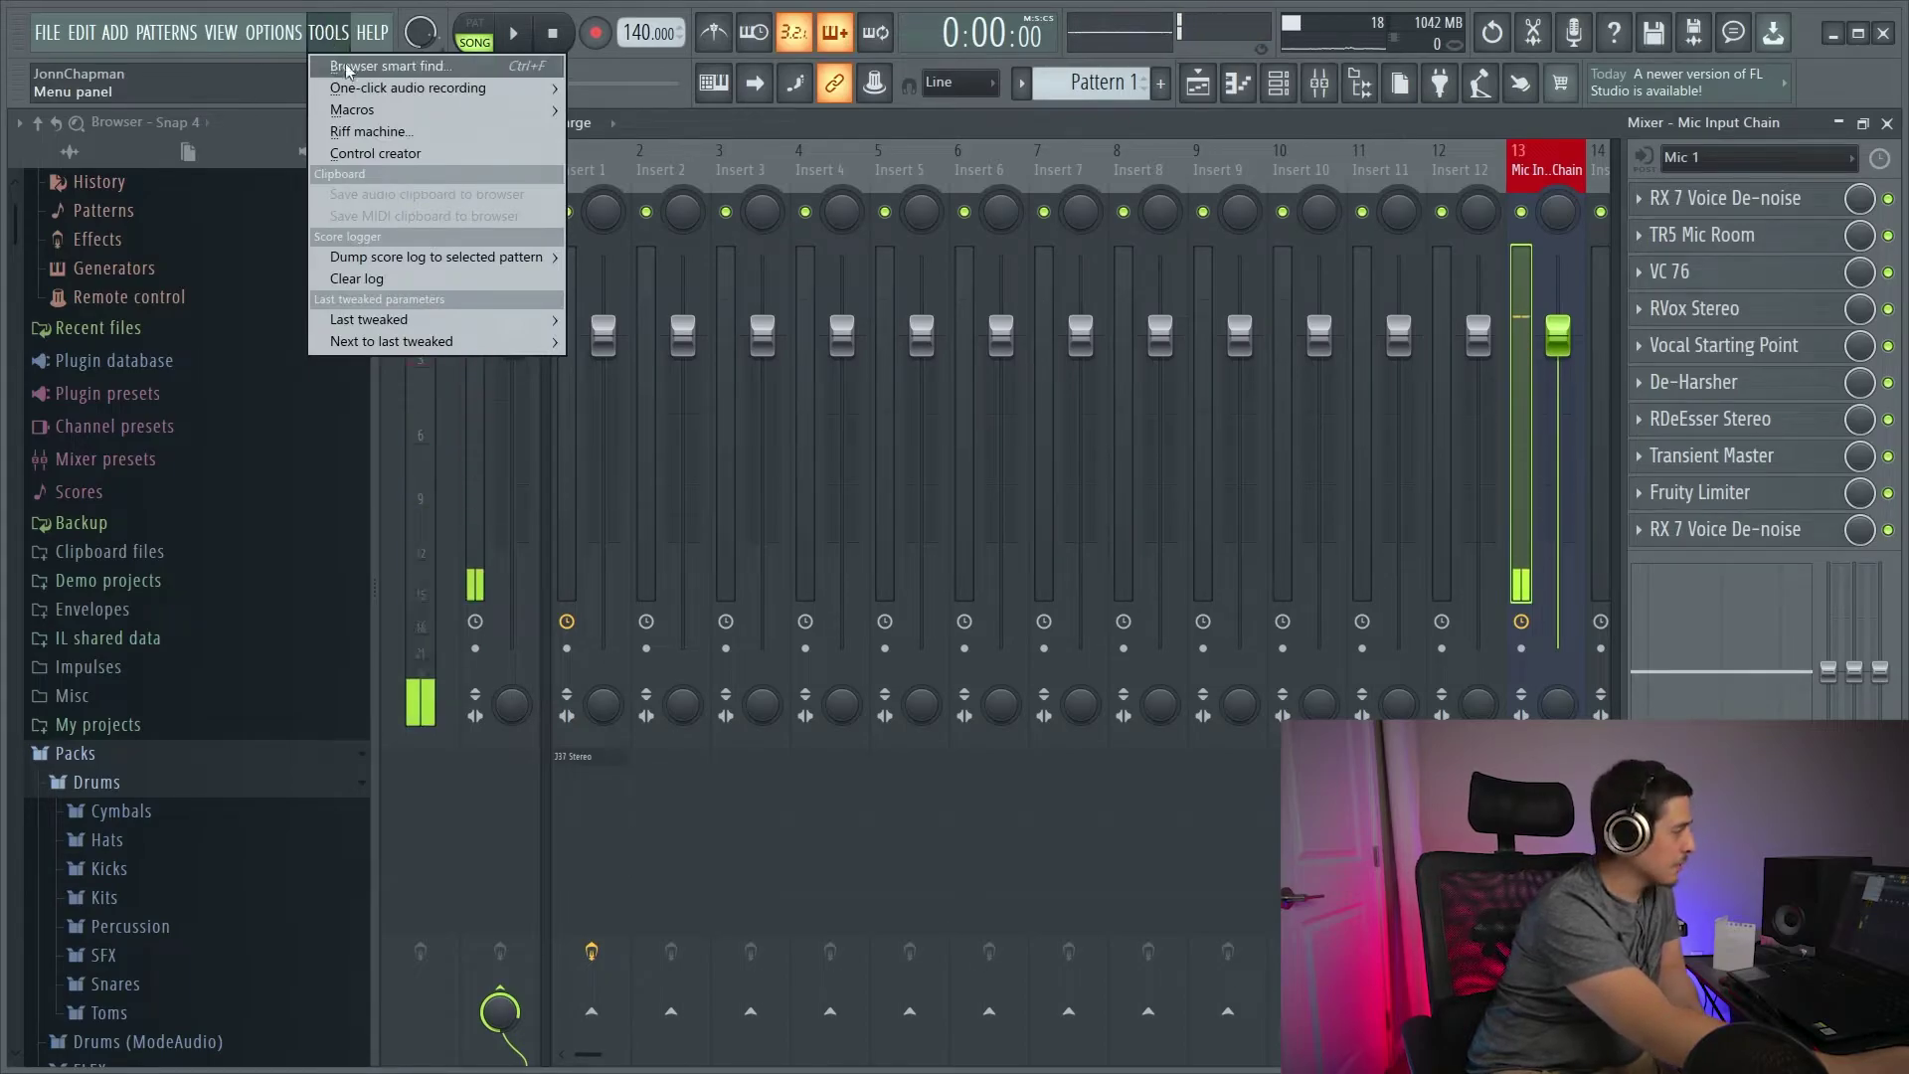
mouse_move(373, 114)
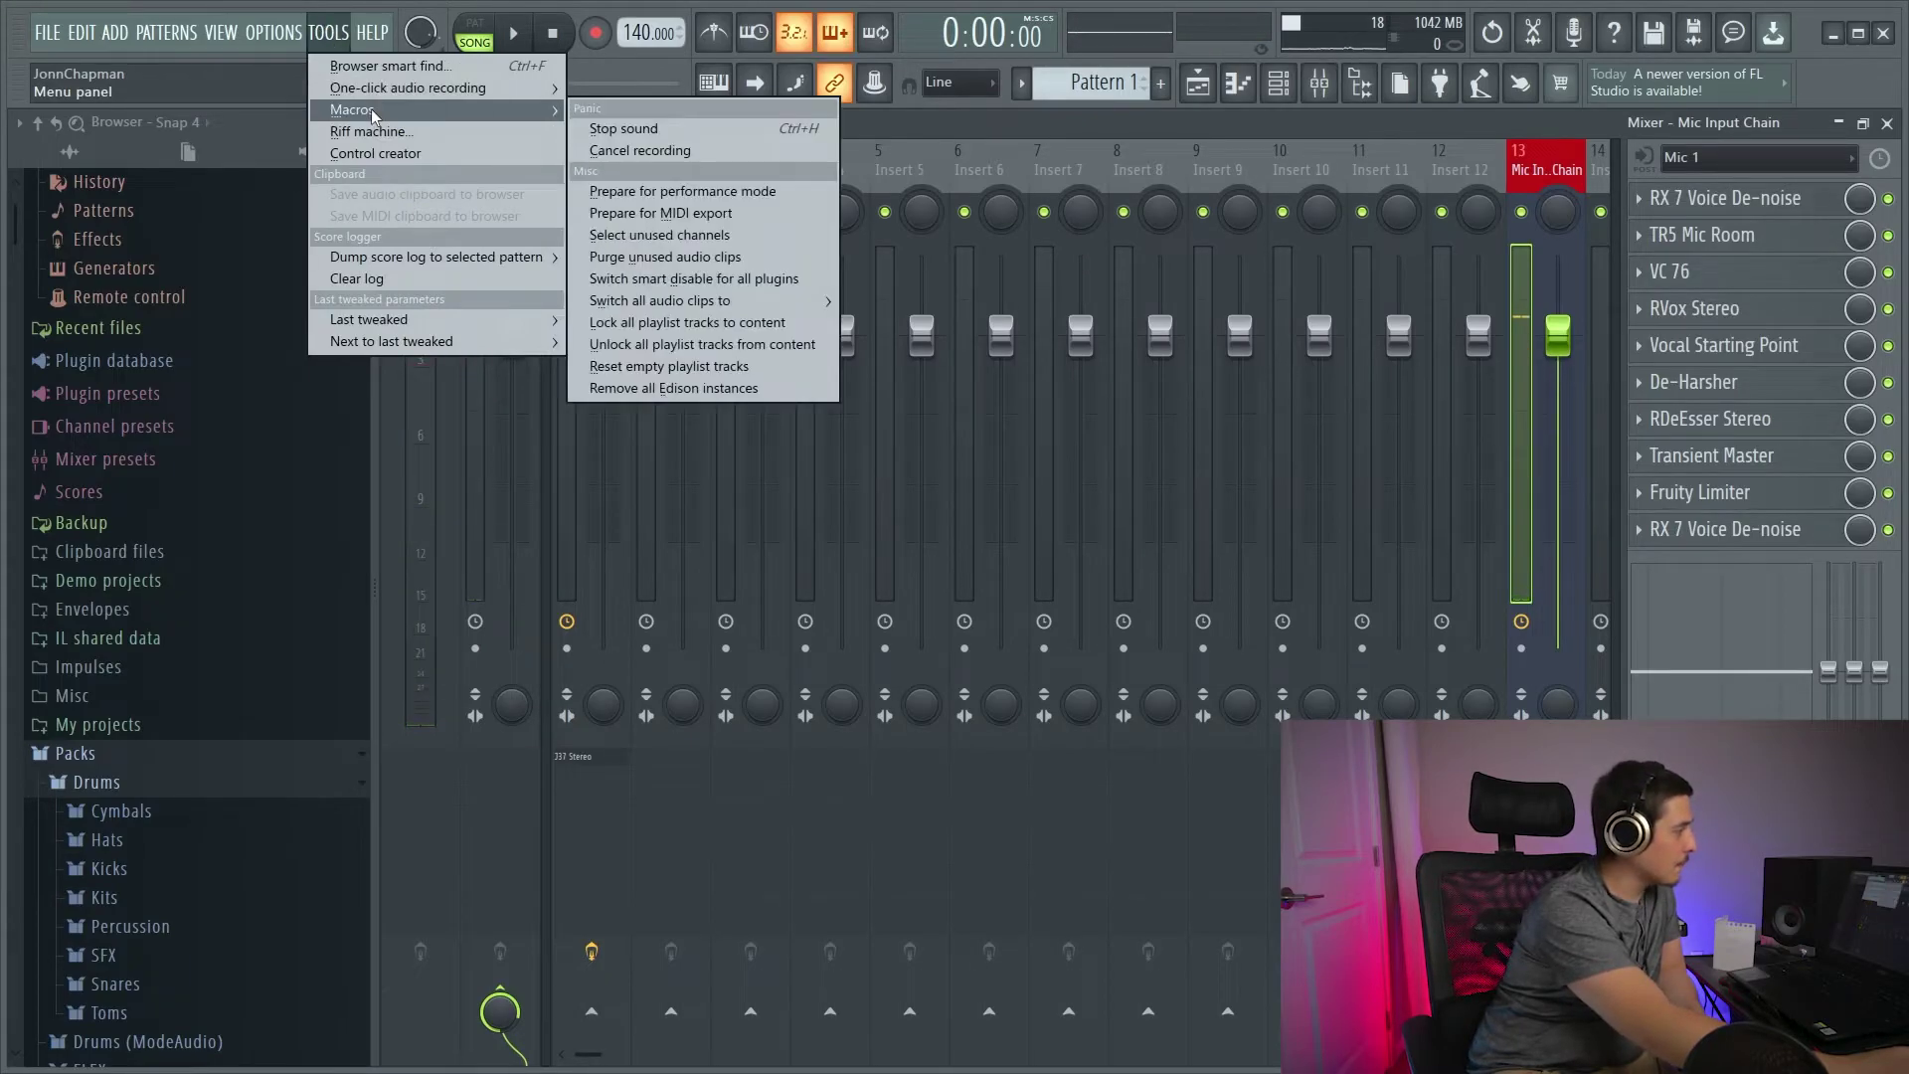
click(729, 283)
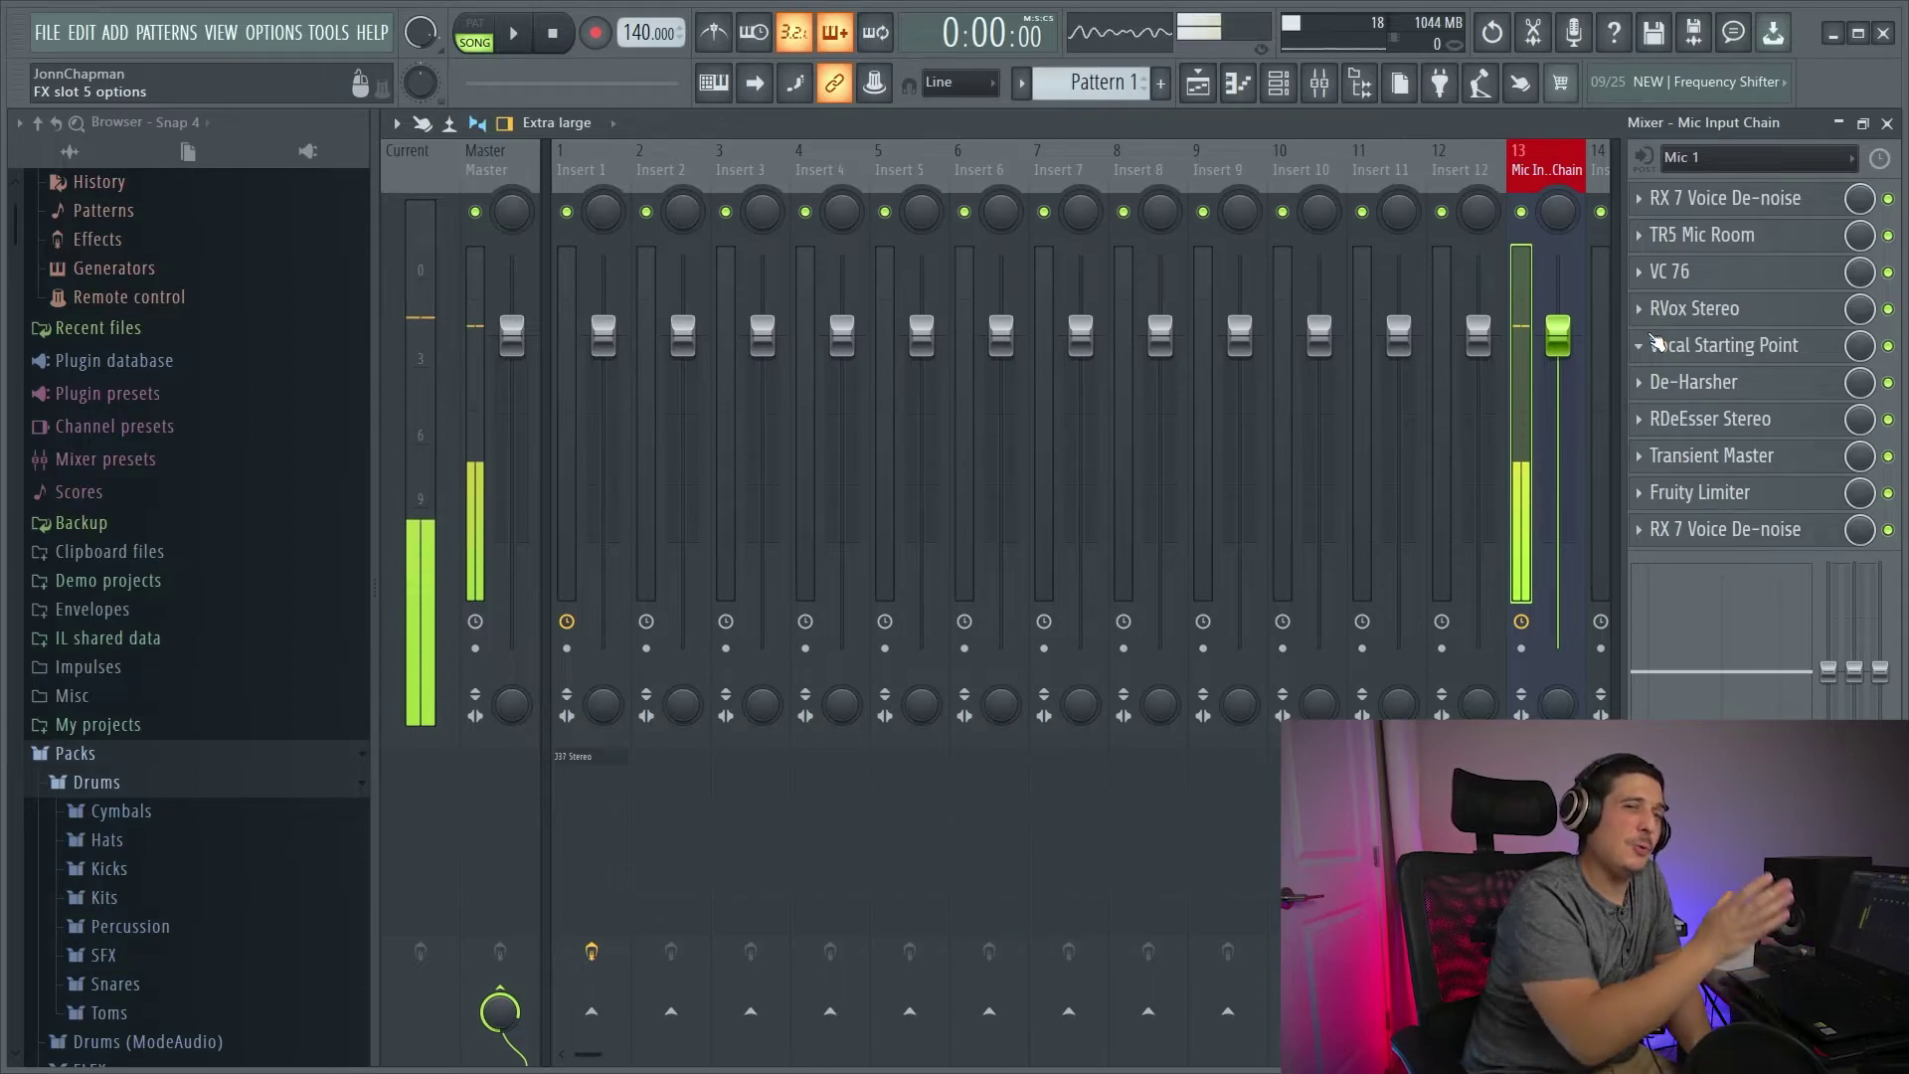
Open Options > Audio settings over the mixer.
click(290, 33)
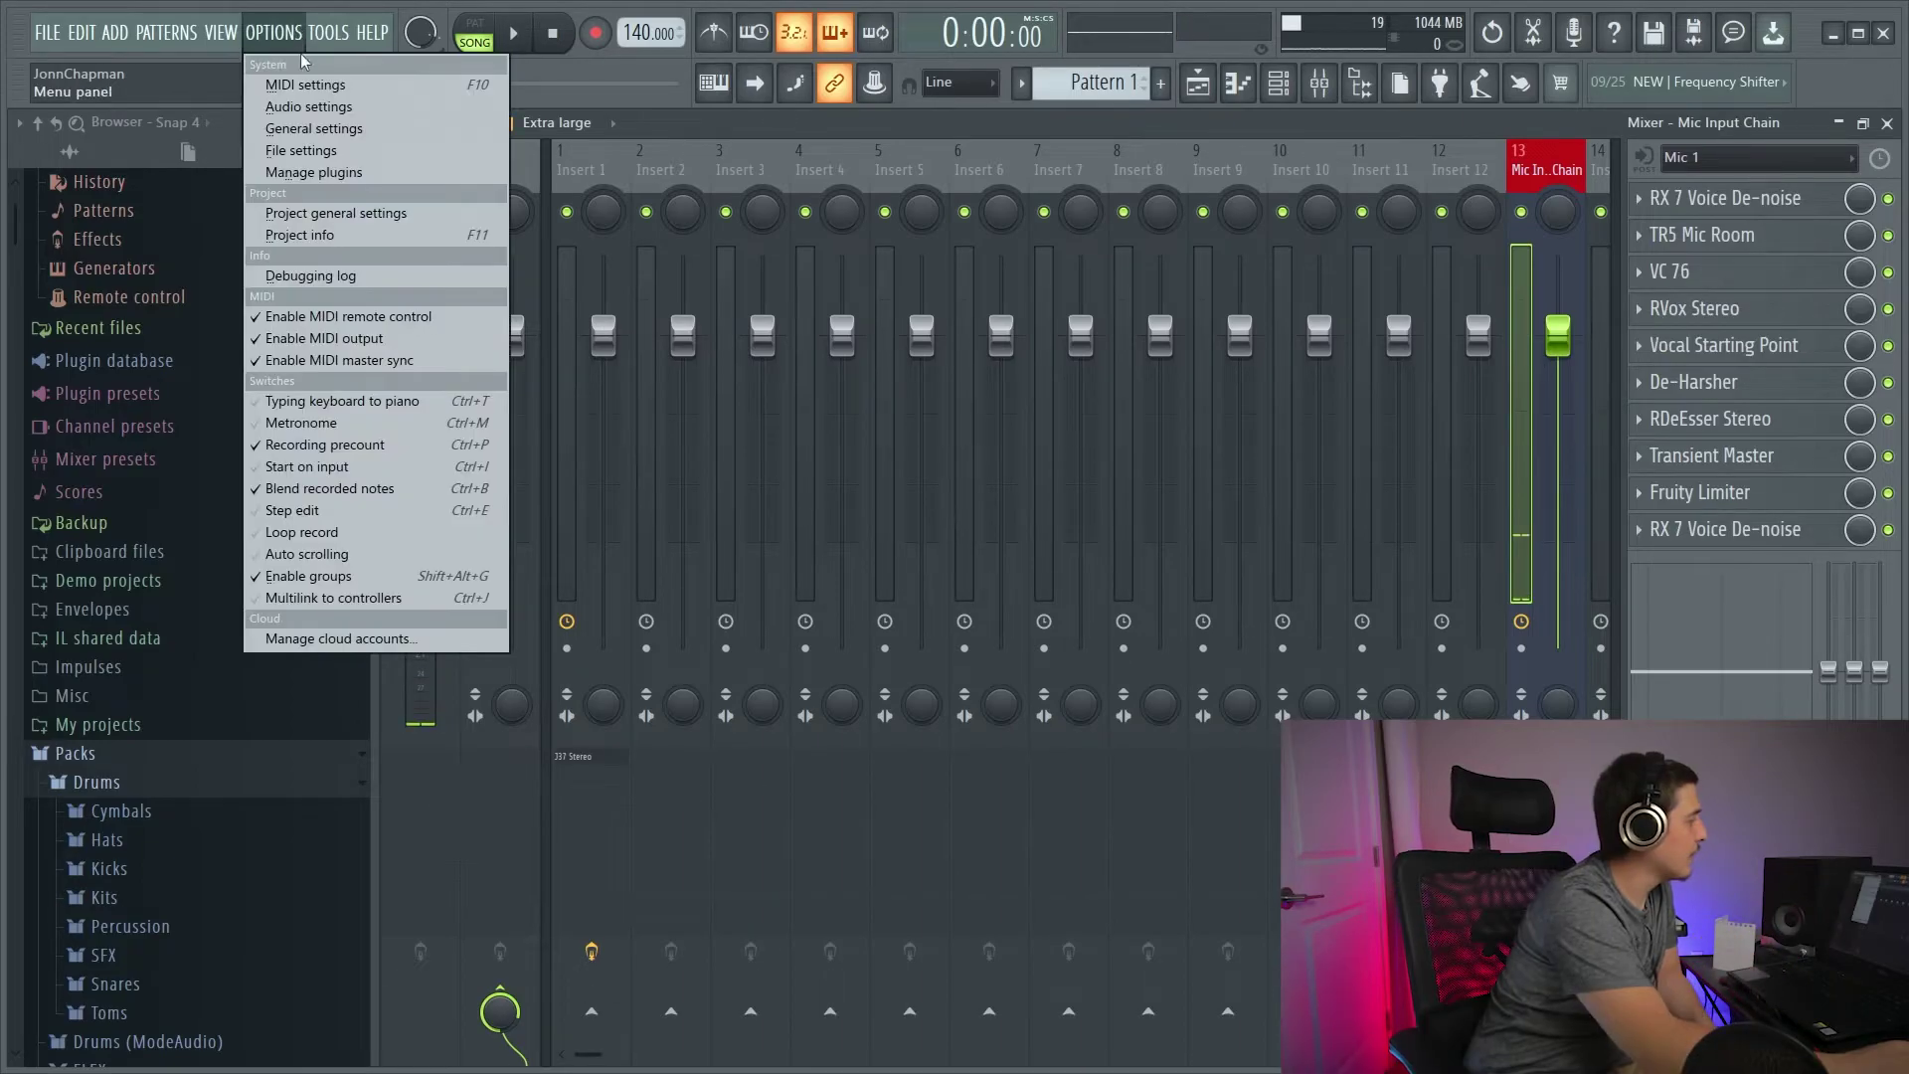
click(308, 107)
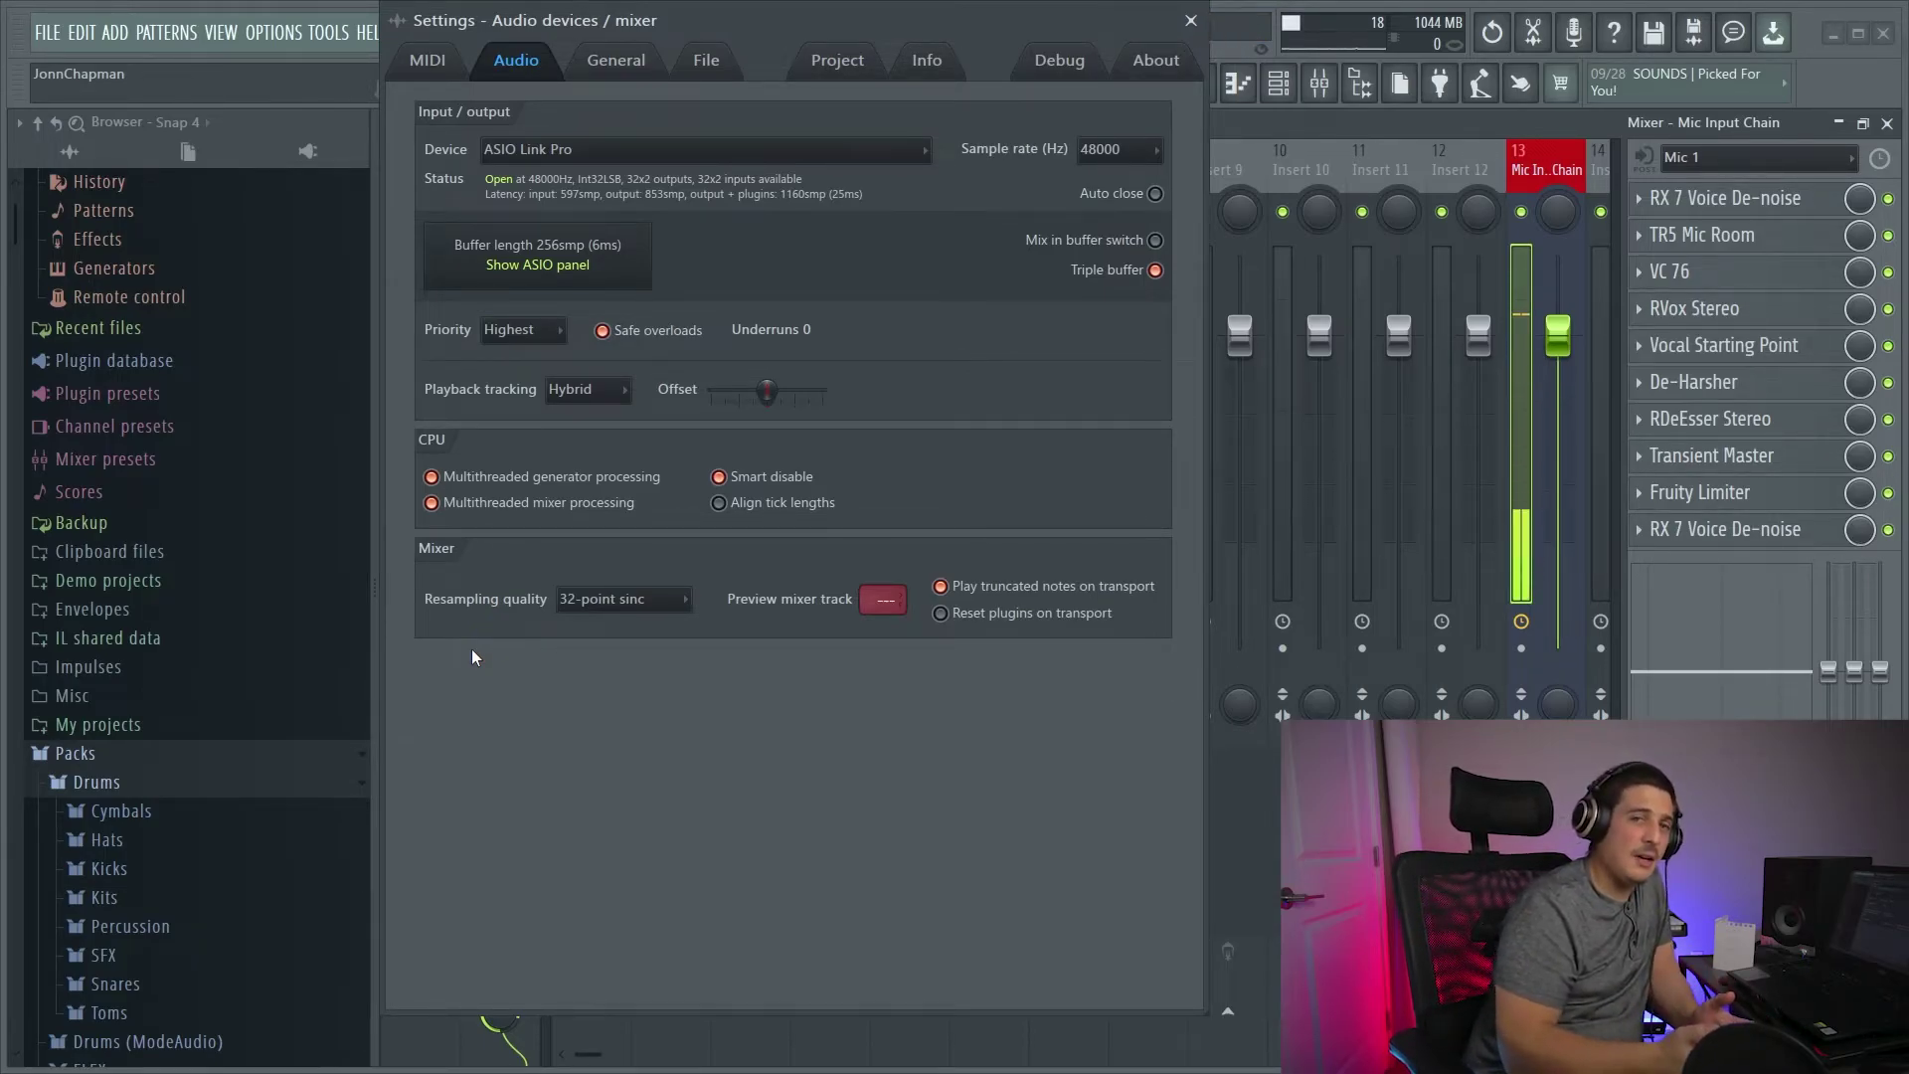
Confirm resampling quality stays at 32-point sinc, then show the Project settings page.
click(620, 597)
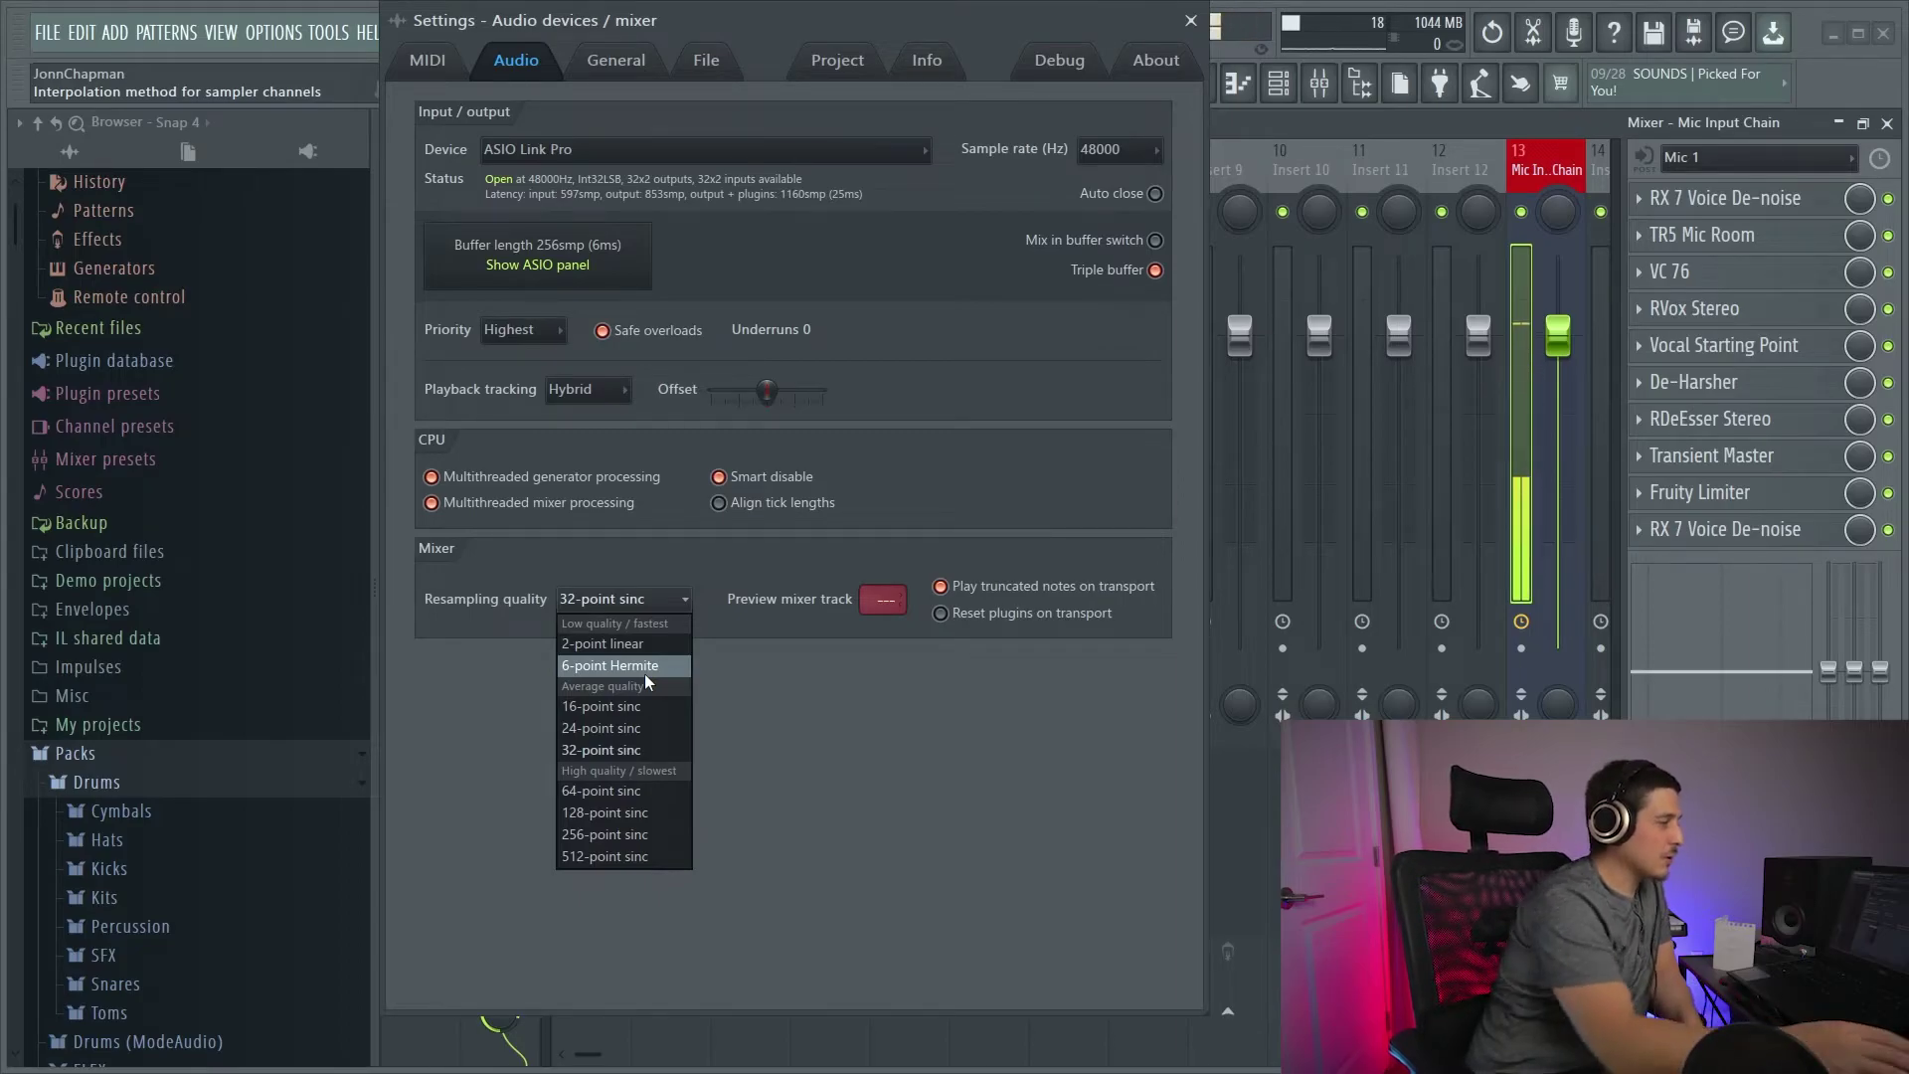
click(859, 738)
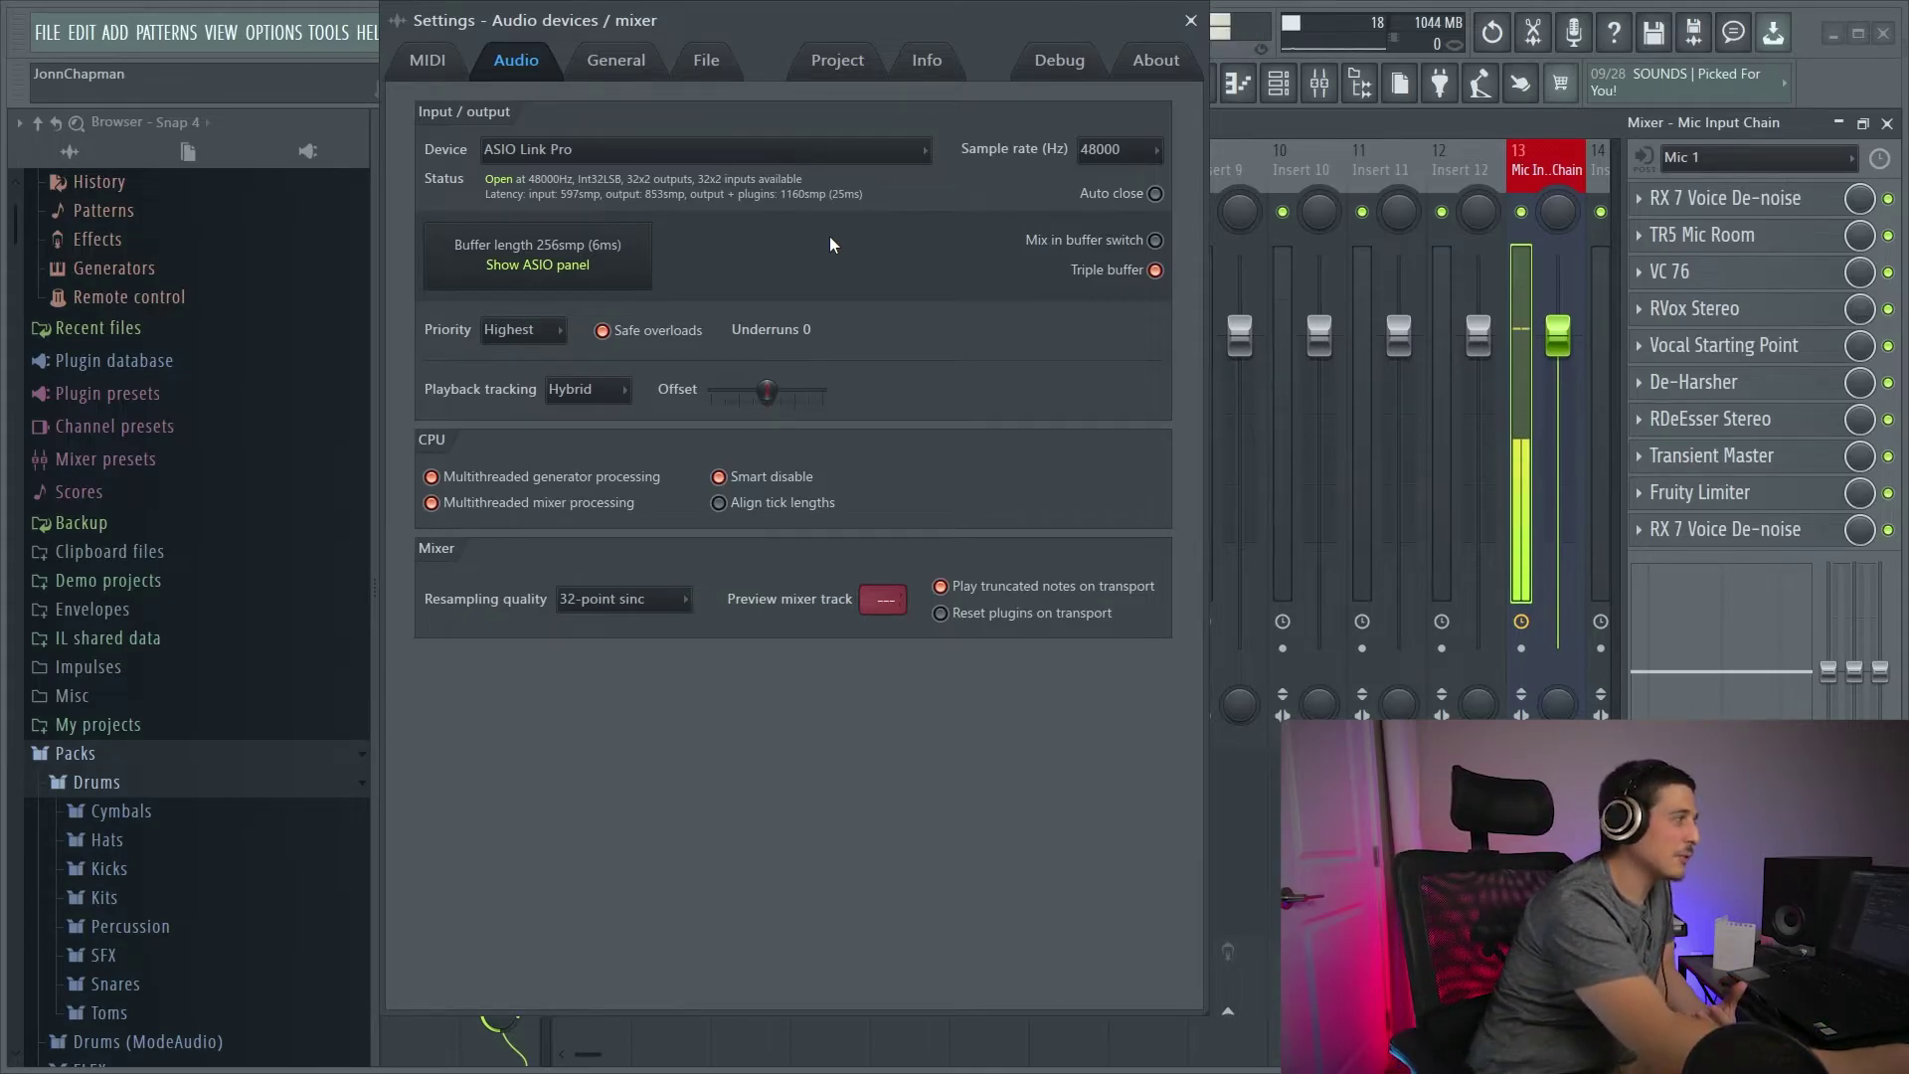
click(872, 64)
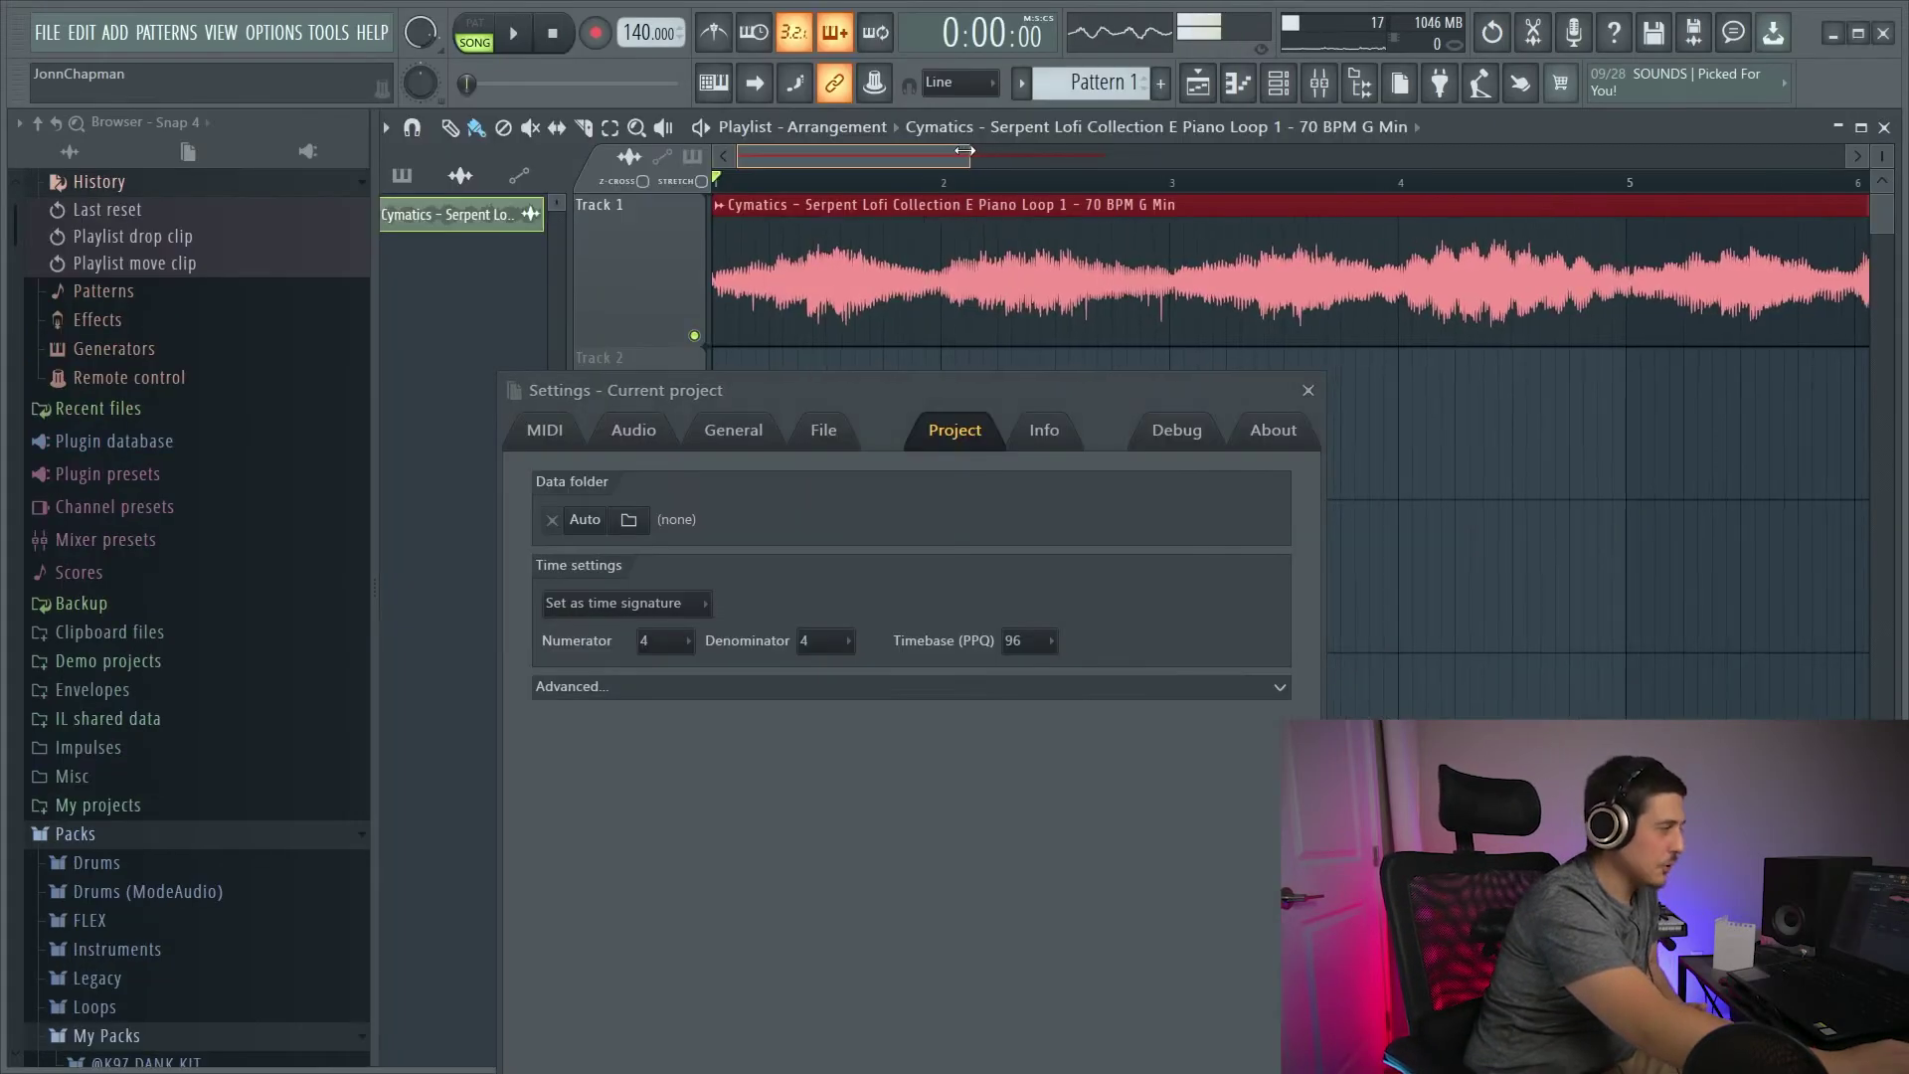
Zoom the playlist into the E Piano Loop clip on Track 1 via the scrollbar edge.
drag(963, 150, 785, 152)
Set playlist snap to (none) and nudge the E Piano Loop clip in fine steps back to the start.
click(412, 127)
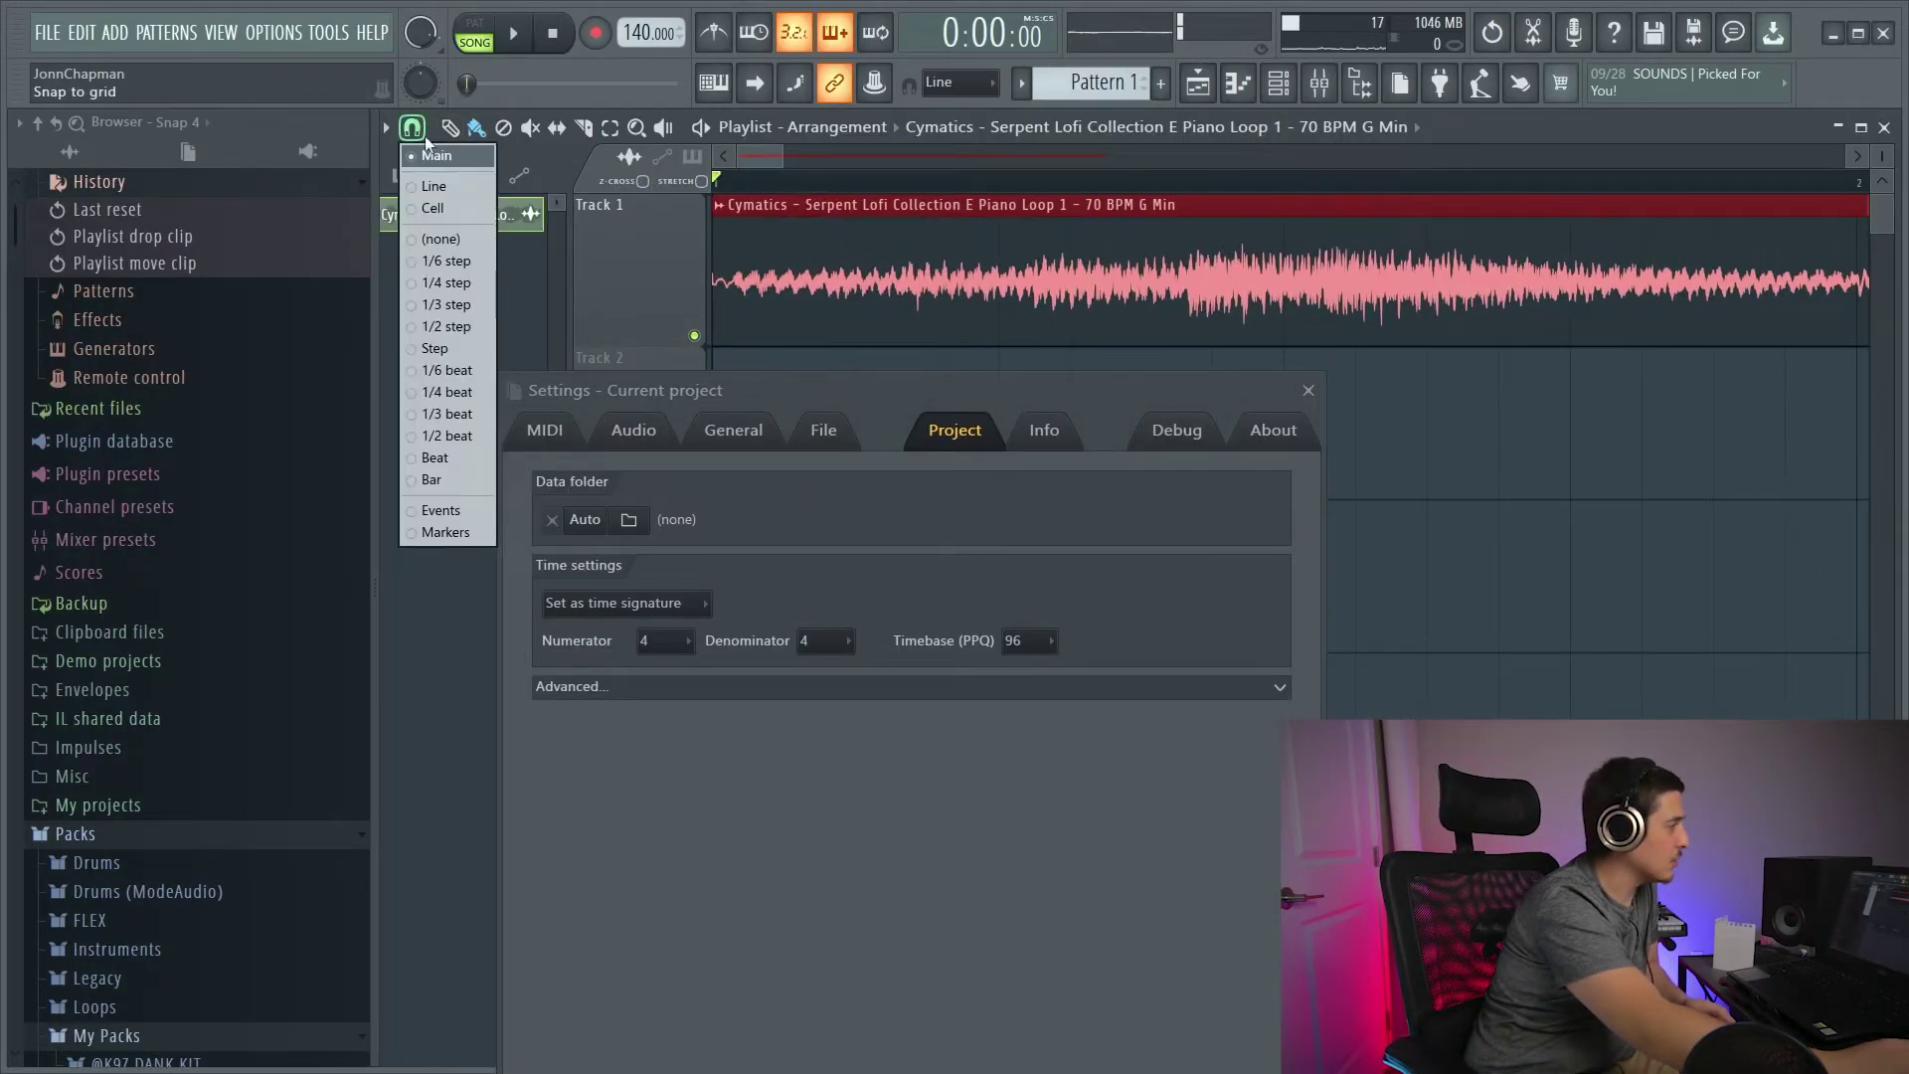
click(468, 238)
drag(791, 236, 830, 252)
mouse_move(864, 250)
mouse_down()
mouse_move(925, 267)
mouse_move(794, 278)
mouse_move(951, 288)
mouse_move(809, 301)
mouse_move(873, 286)
mouse_up()
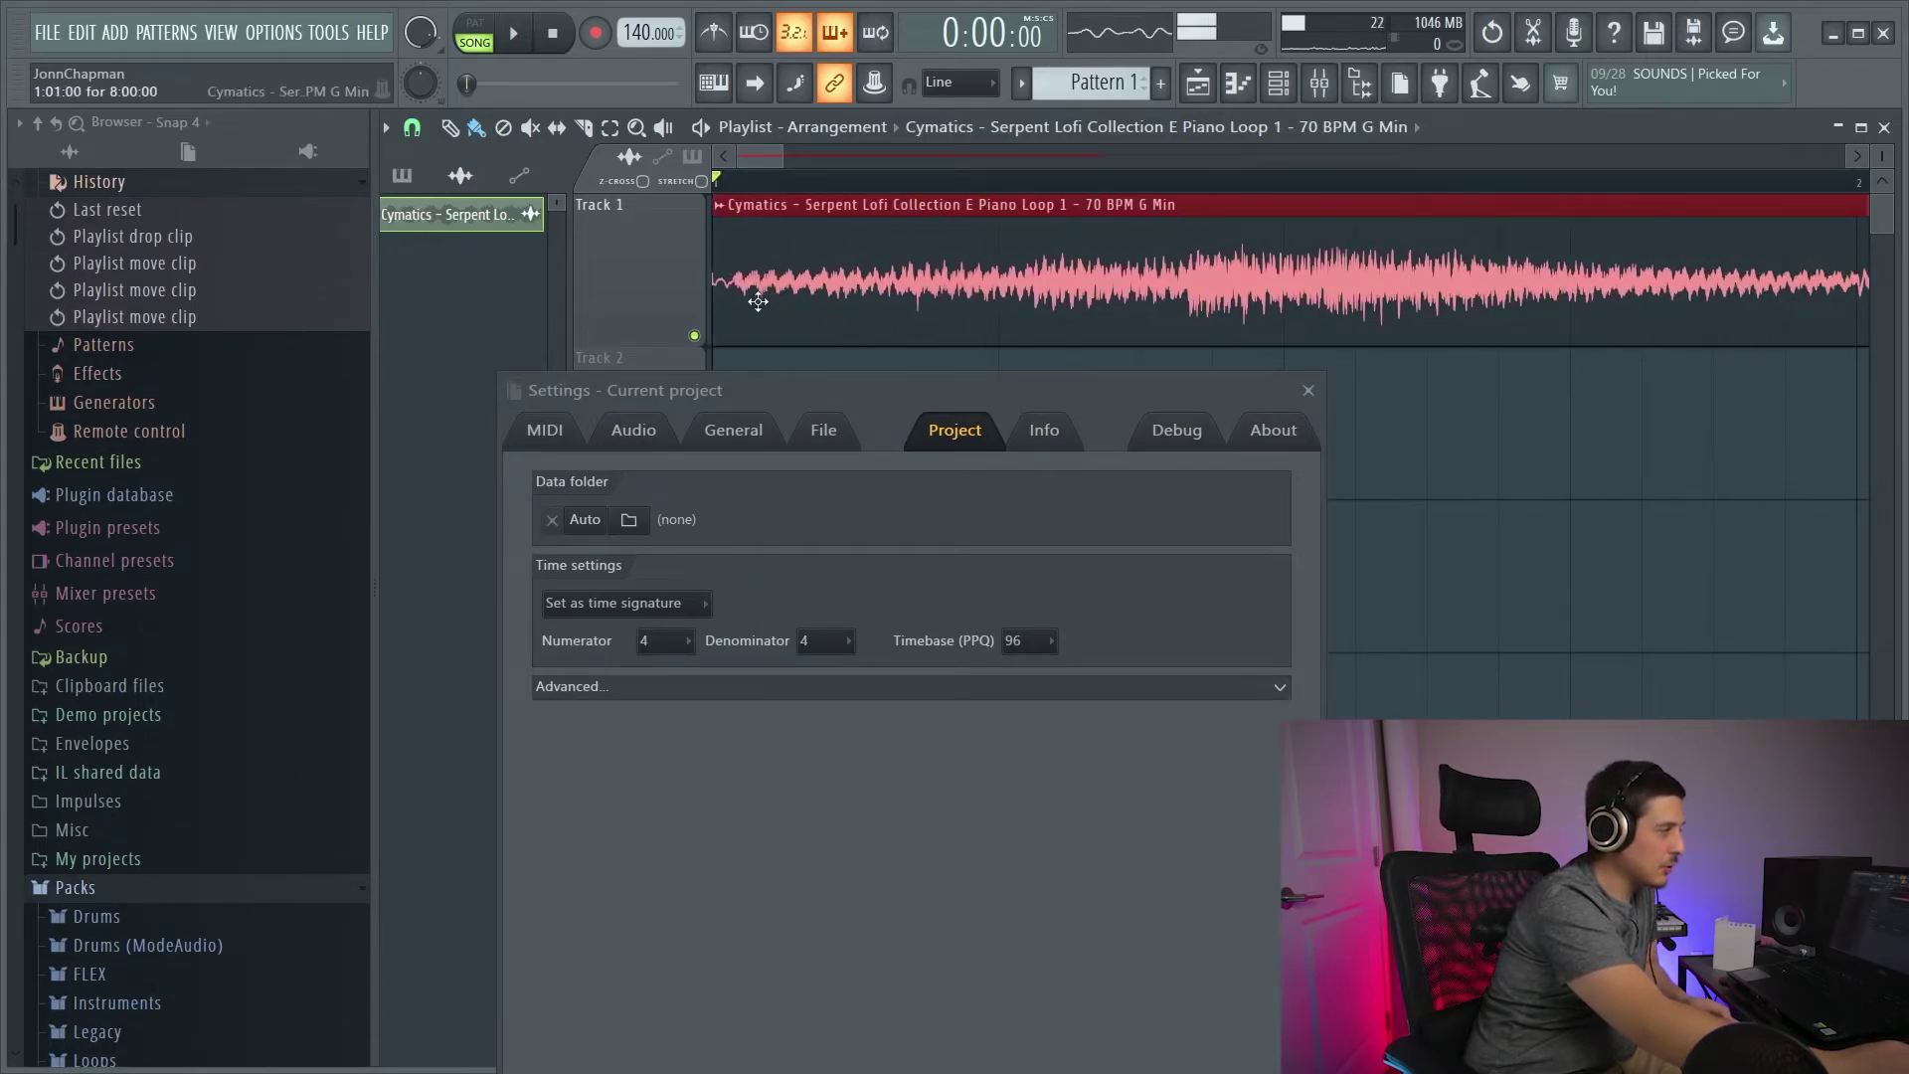
mouse_move(758, 288)
mouse_down()
mouse_move(786, 287)
mouse_move(769, 286)
mouse_up()
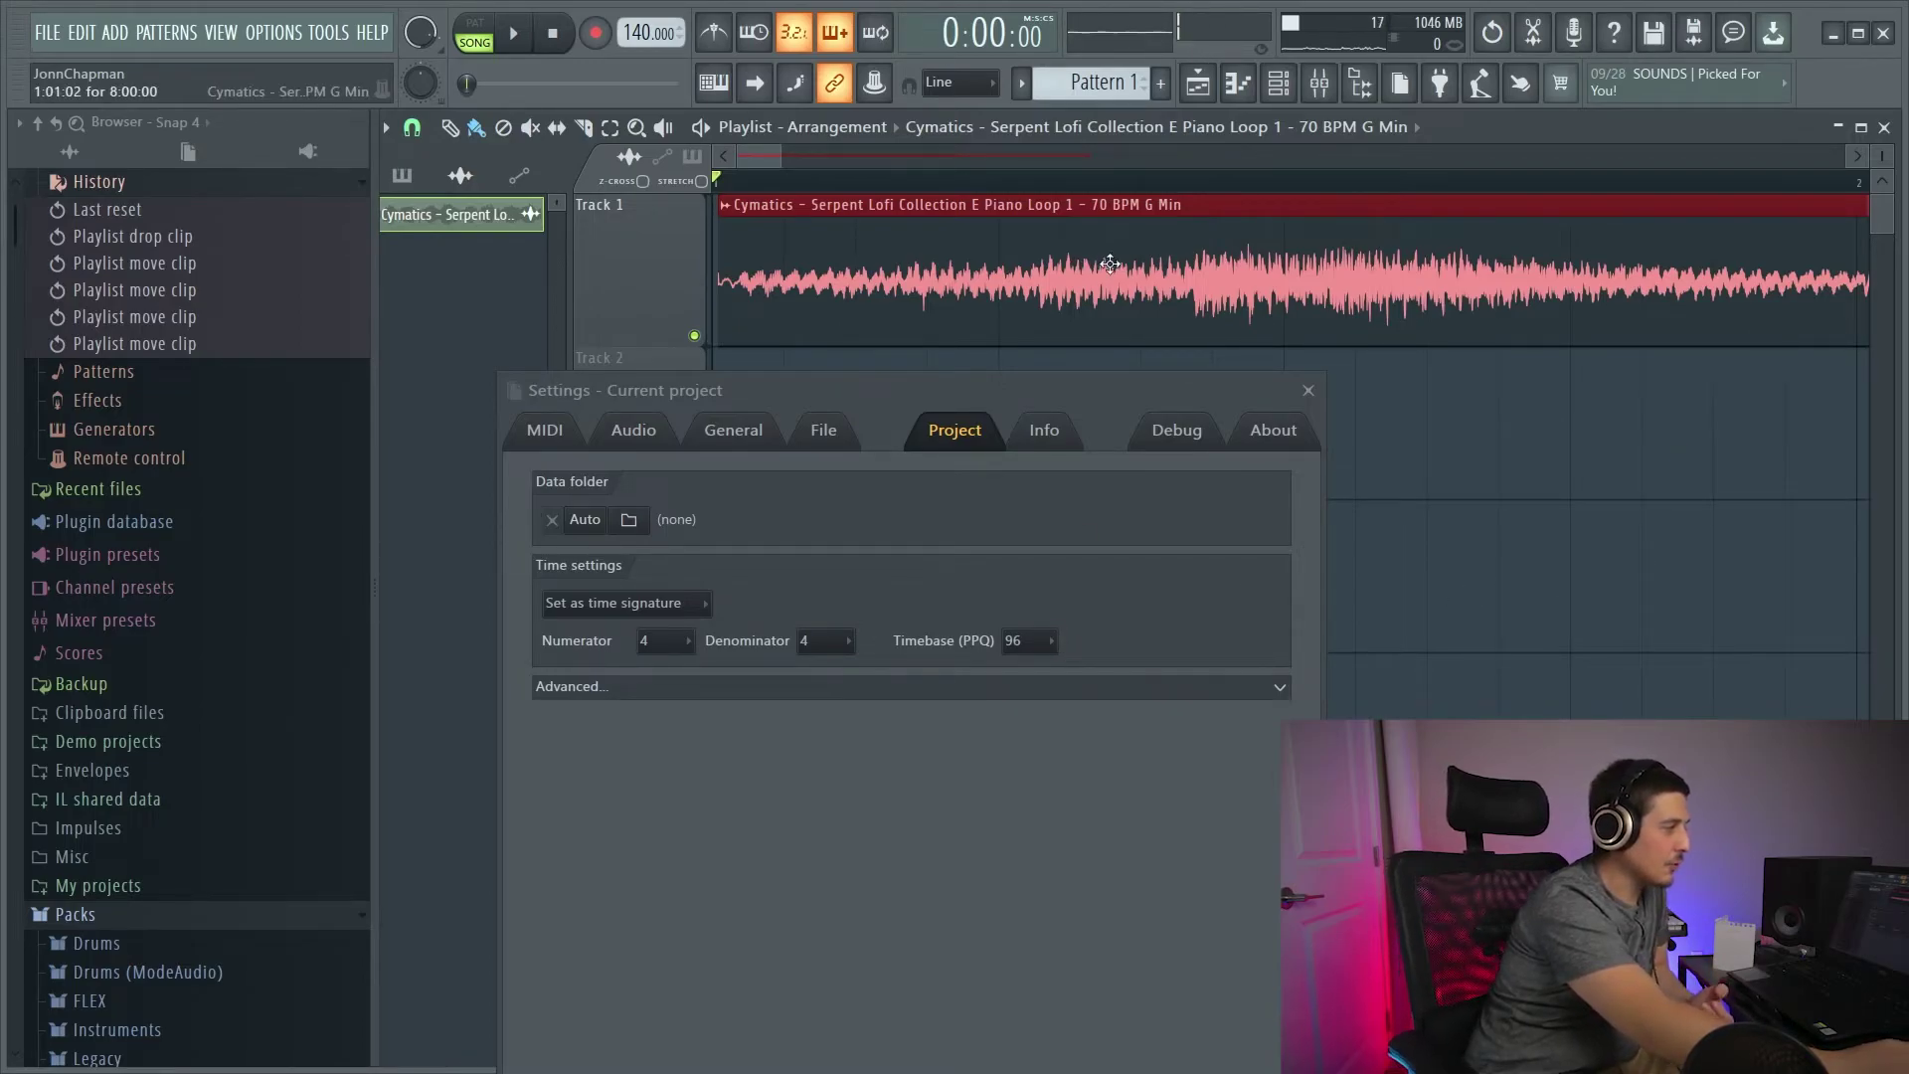
drag(1074, 266, 1054, 266)
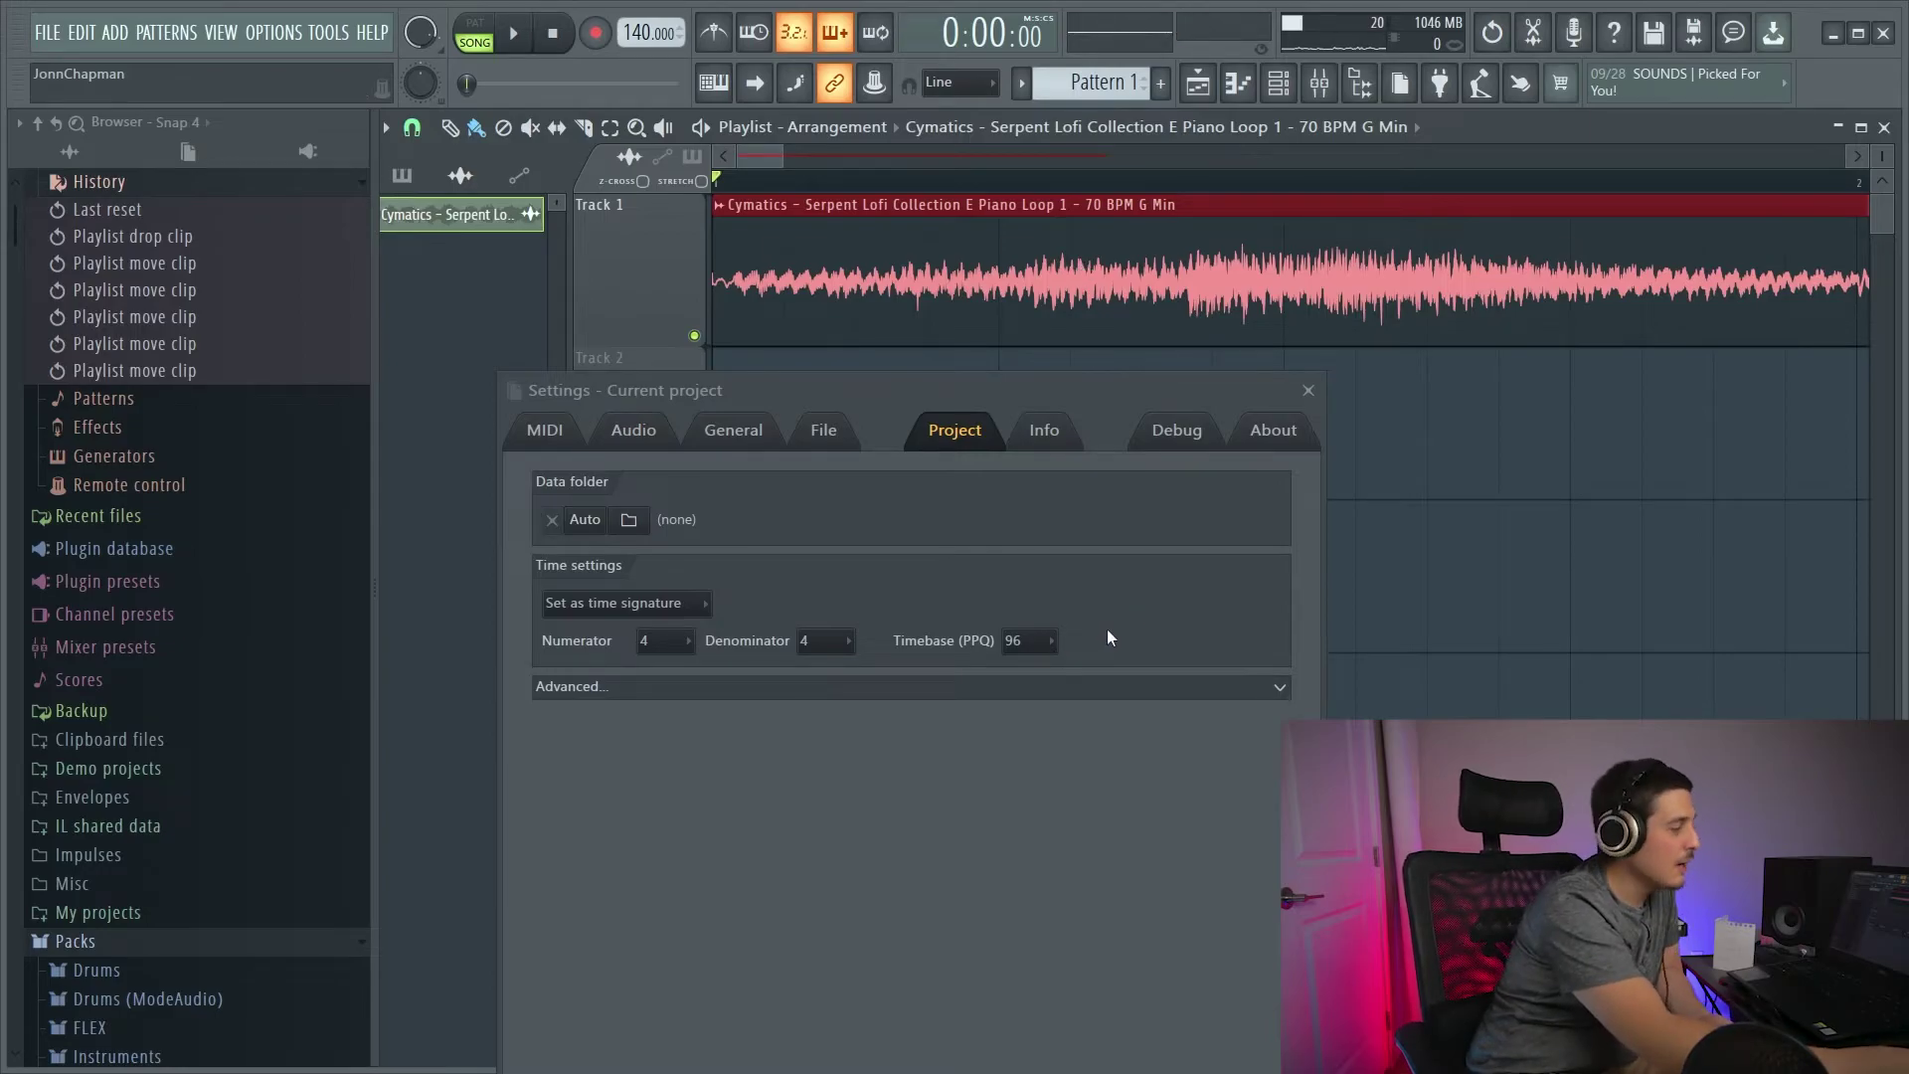
Change the project timebase to 24 PPQ, accepting the PPQ reduction warning.
click(1032, 642)
click(1040, 673)
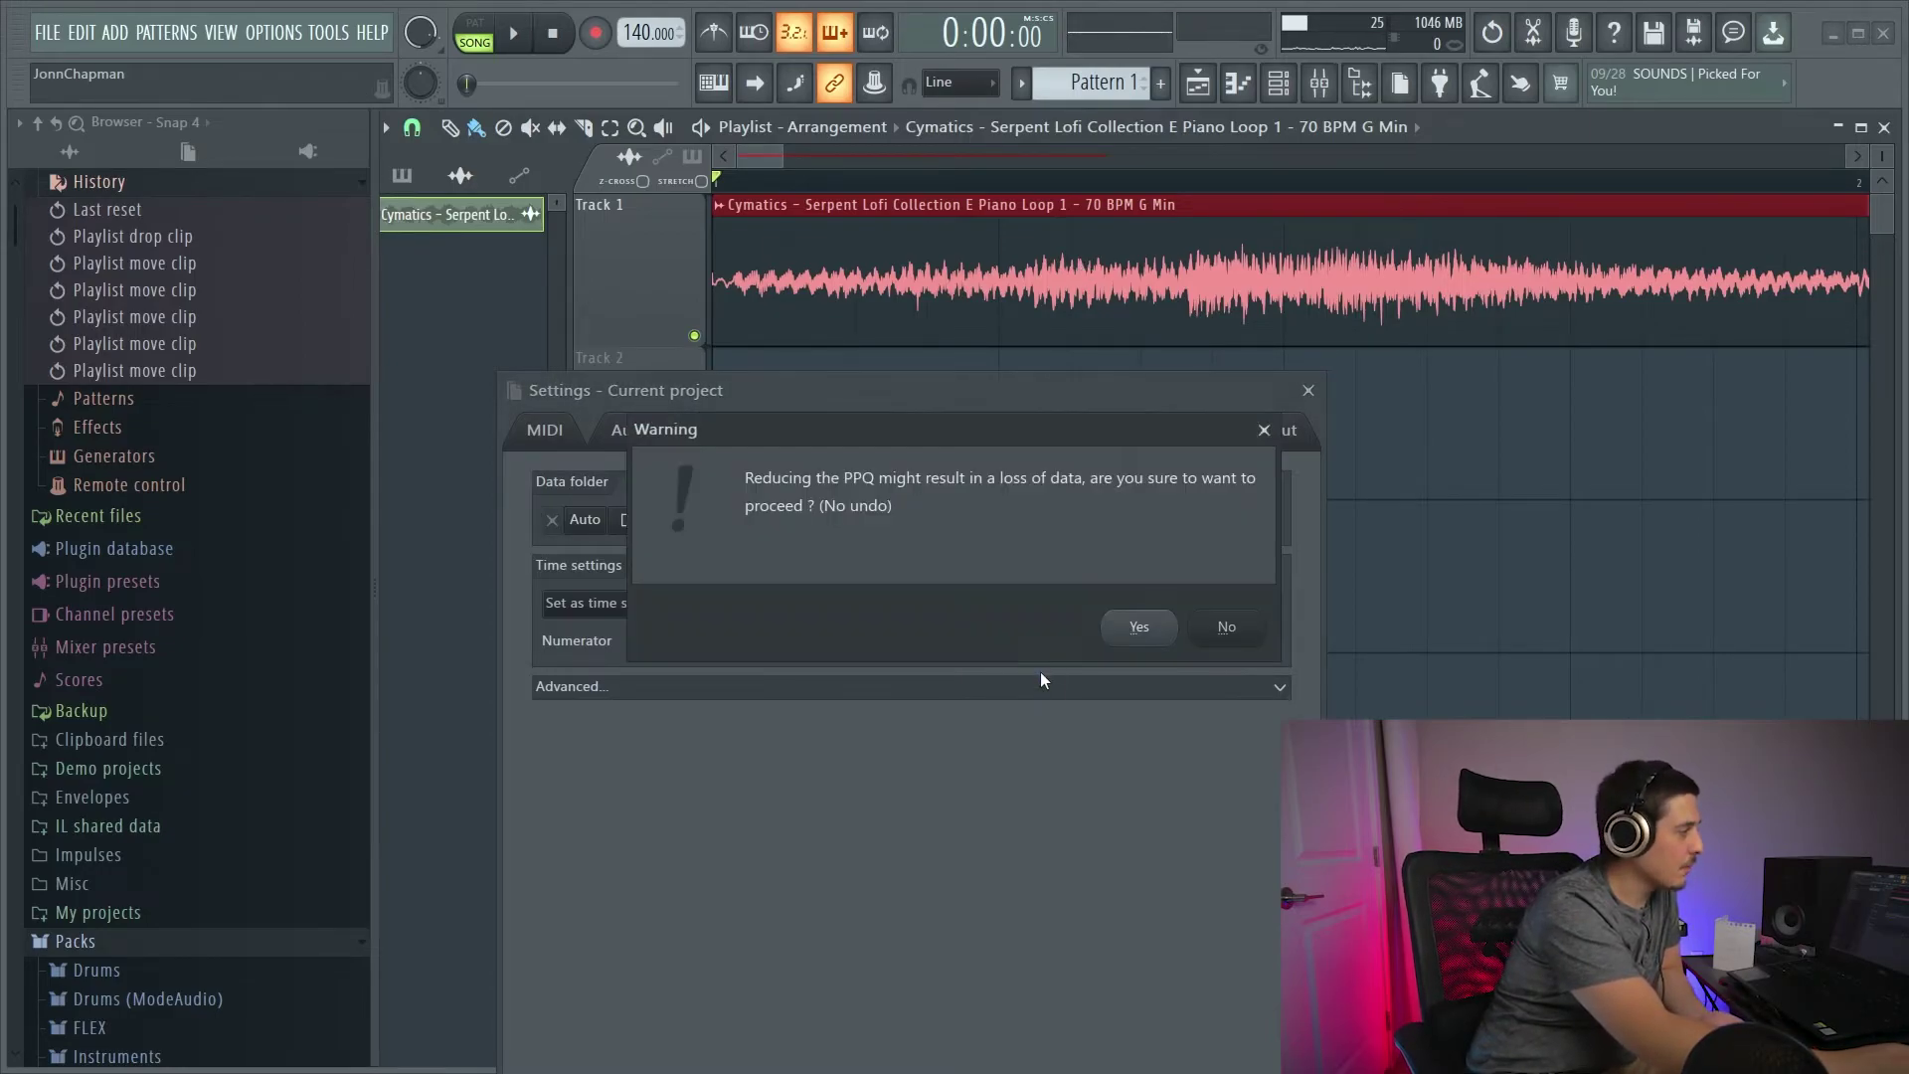
click(1134, 626)
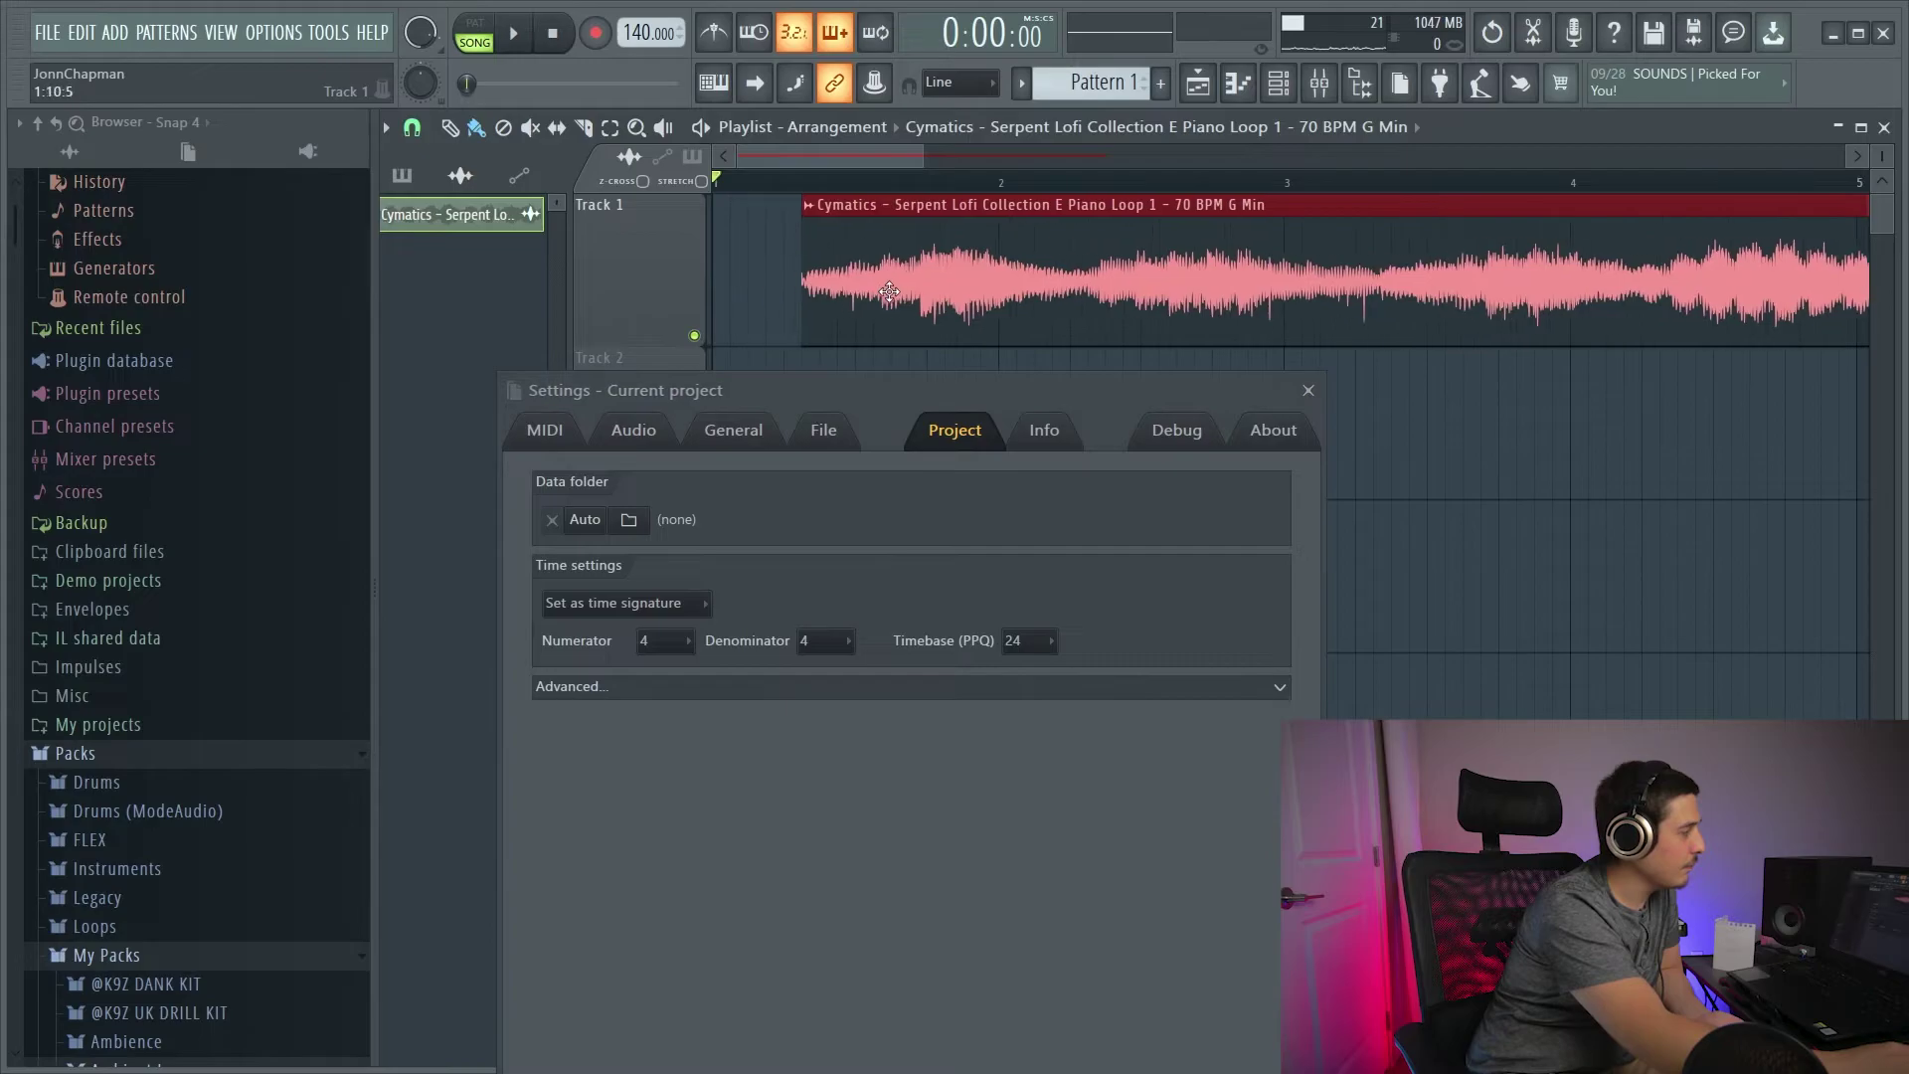
Move the E Piano Loop clip to test its coarser placement at 24 PPQ.
drag(924, 155, 797, 155)
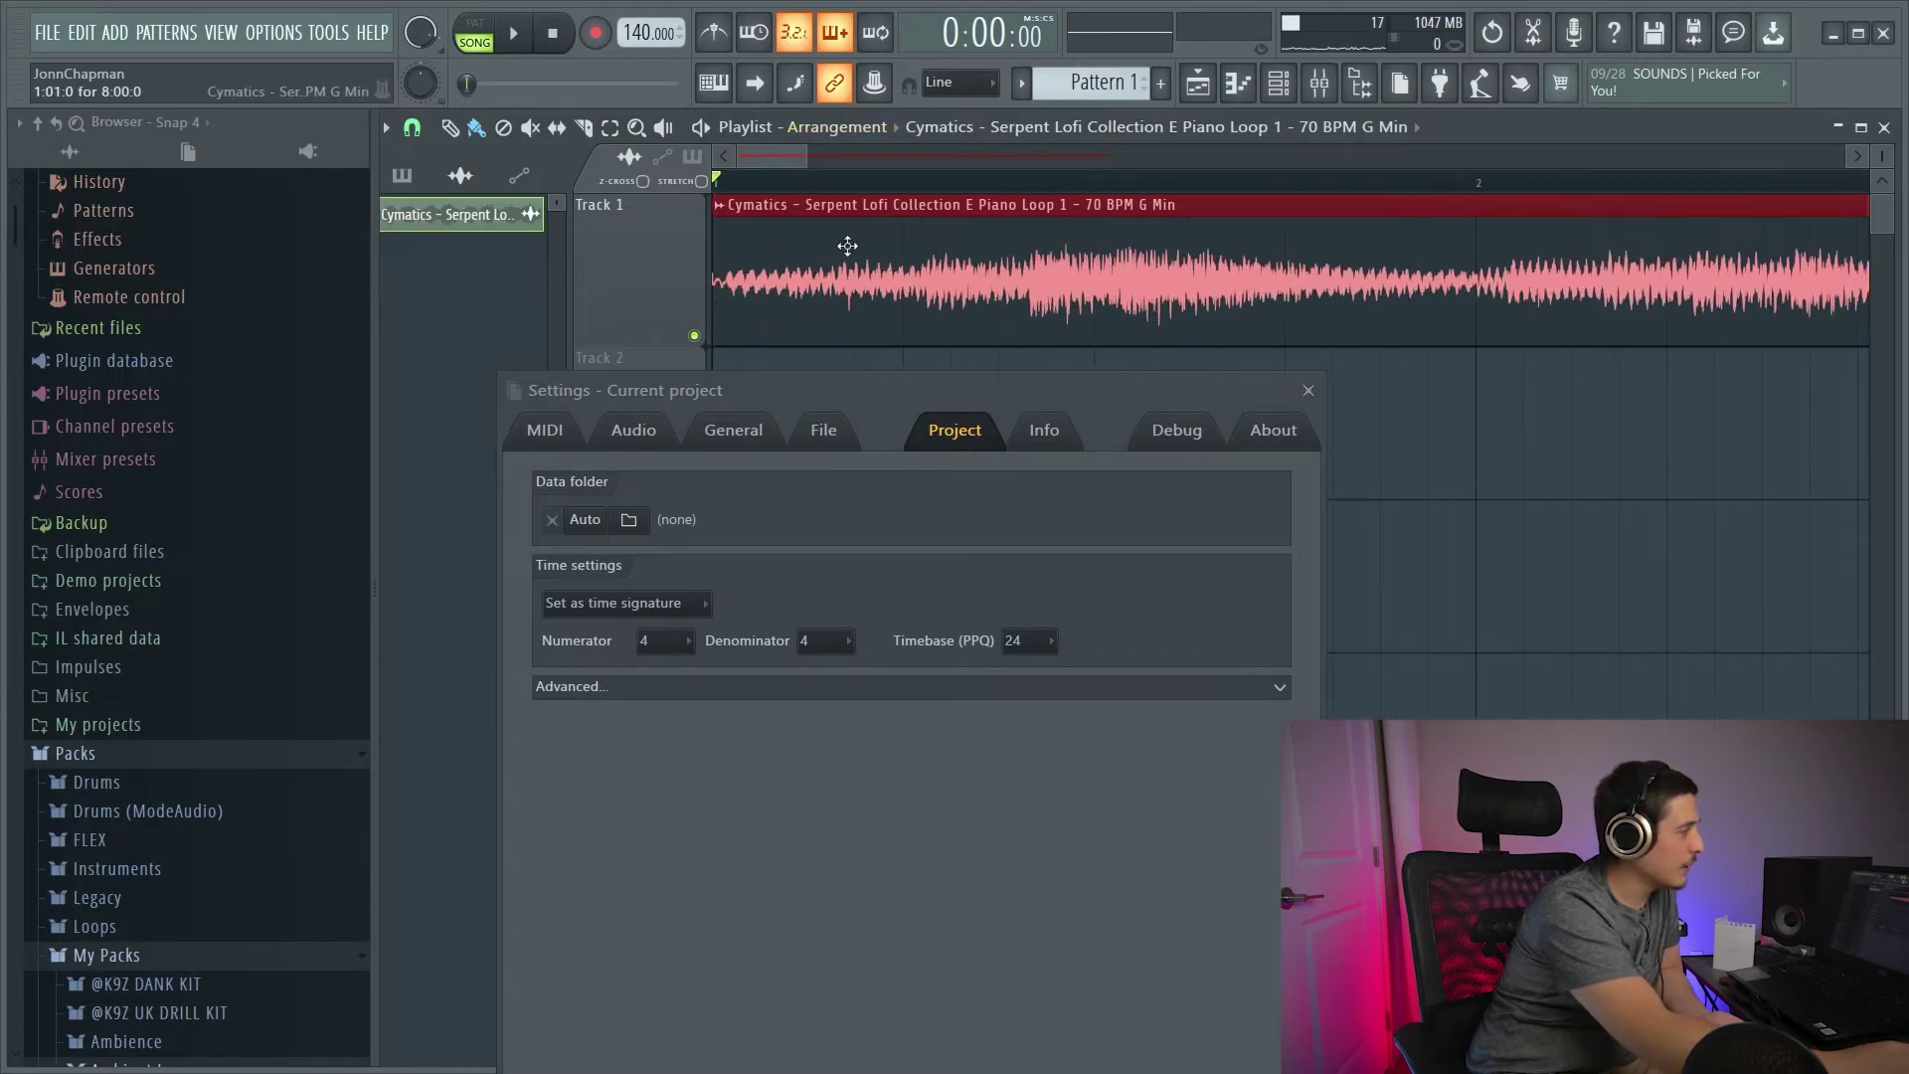
drag(841, 243, 795, 256)
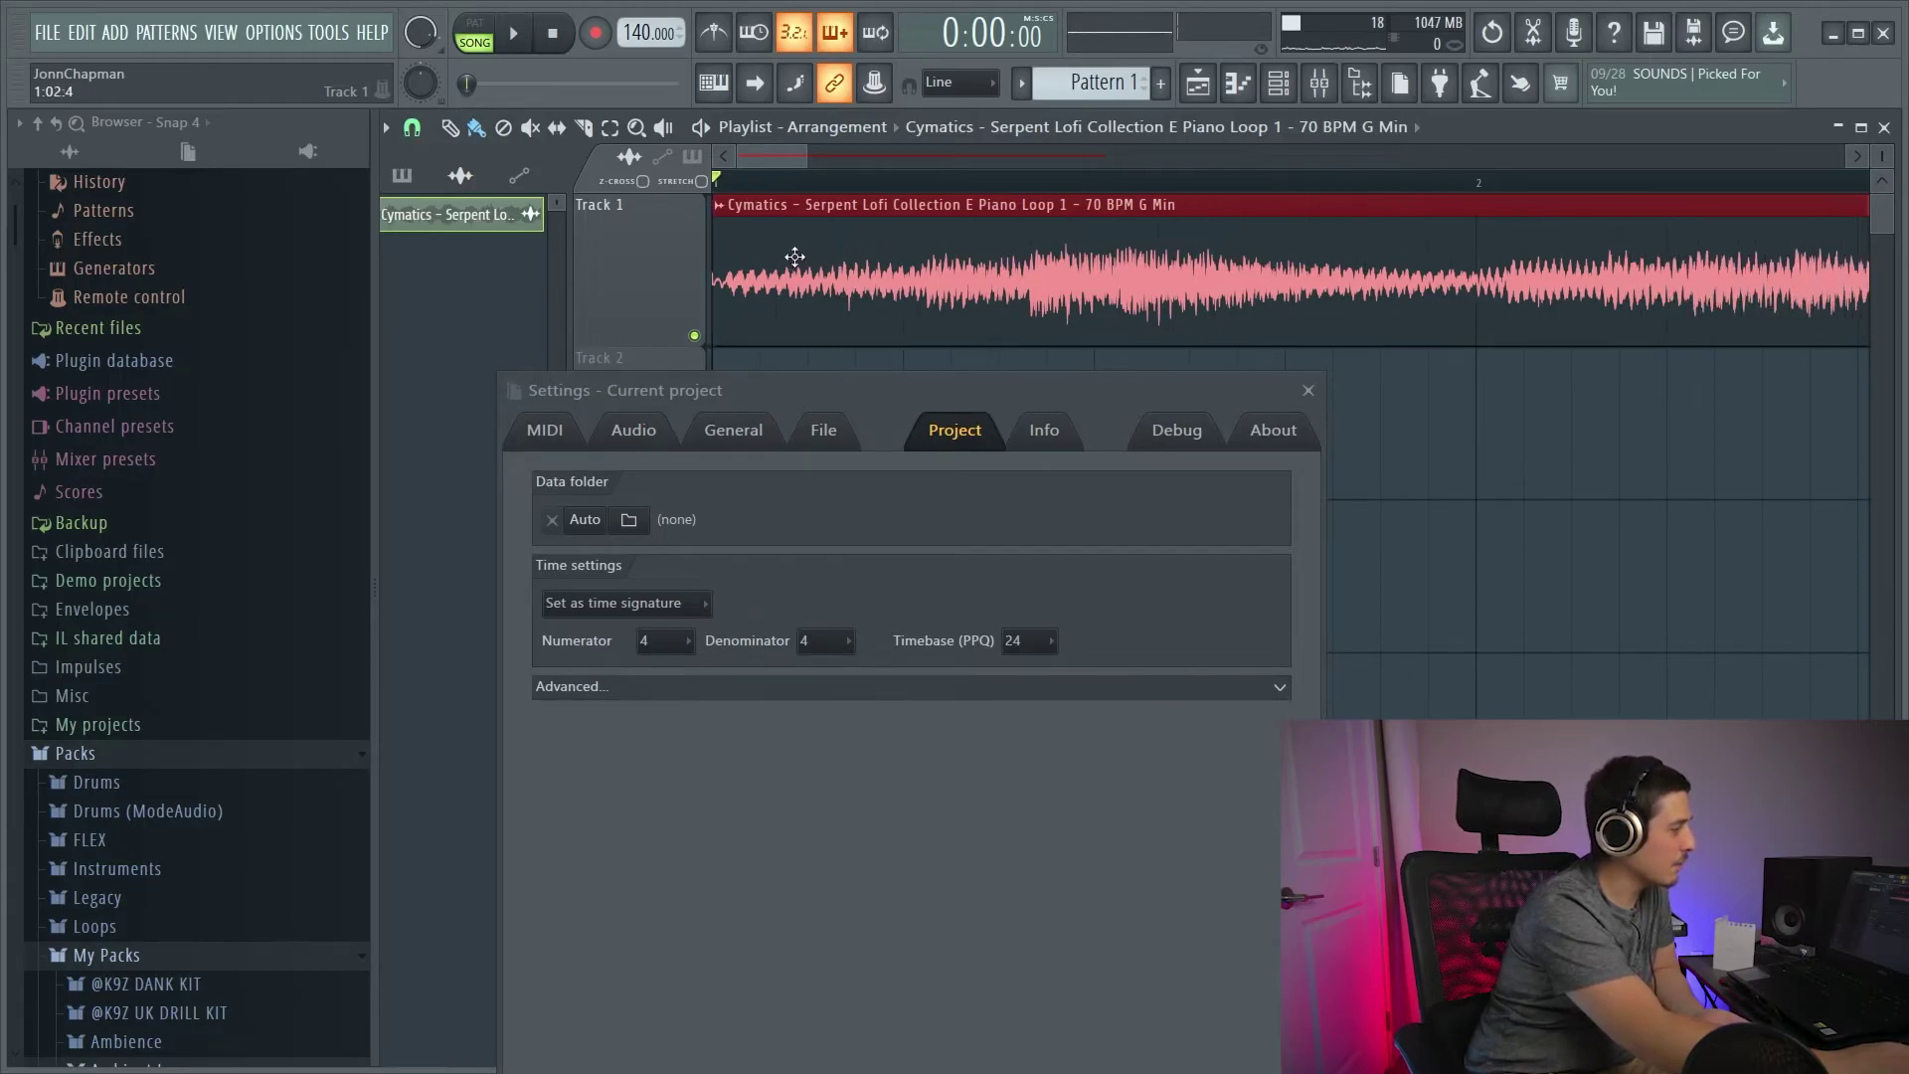
click(1029, 640)
Restore the timebase to 96 PPQ and nudge the E Piano Loop clip to check finer placement.
click(1030, 729)
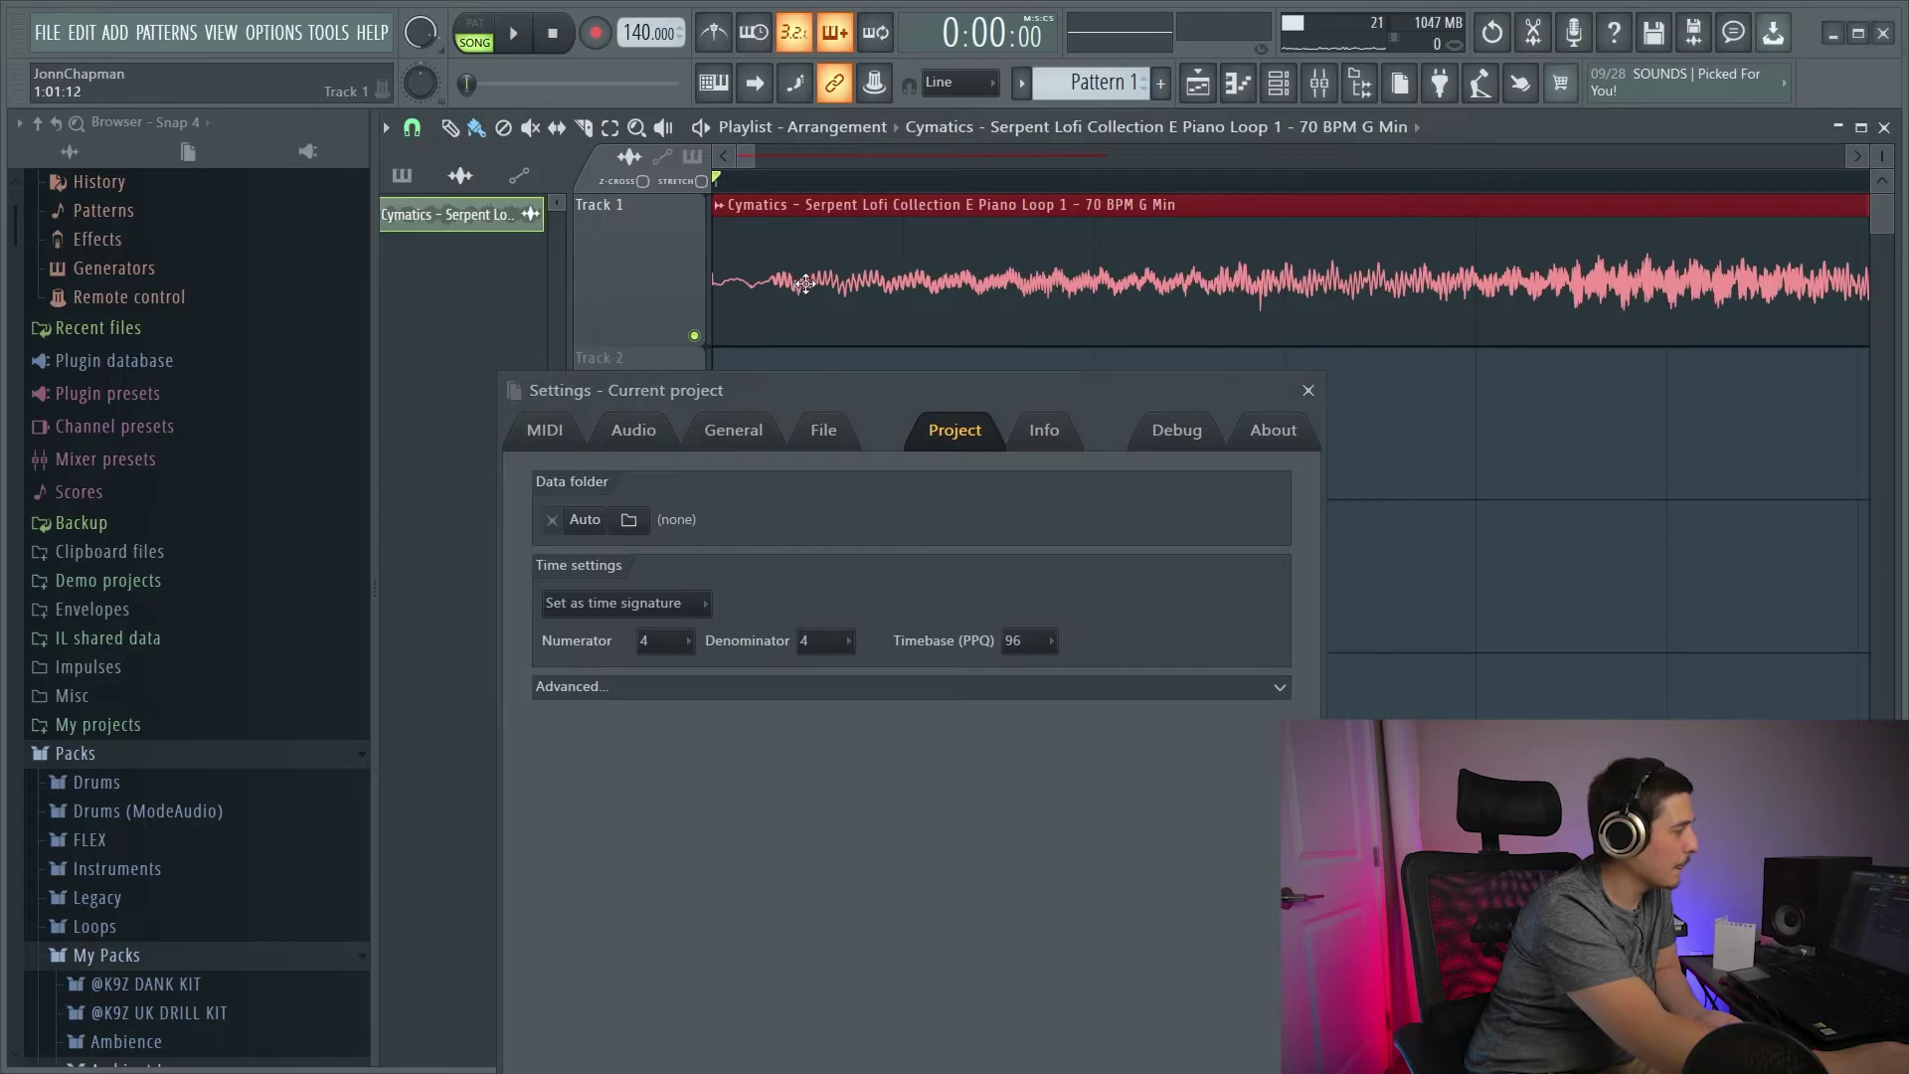
mouse_move(805, 289)
mouse_down()
mouse_move(994, 296)
mouse_move(802, 304)
mouse_up()
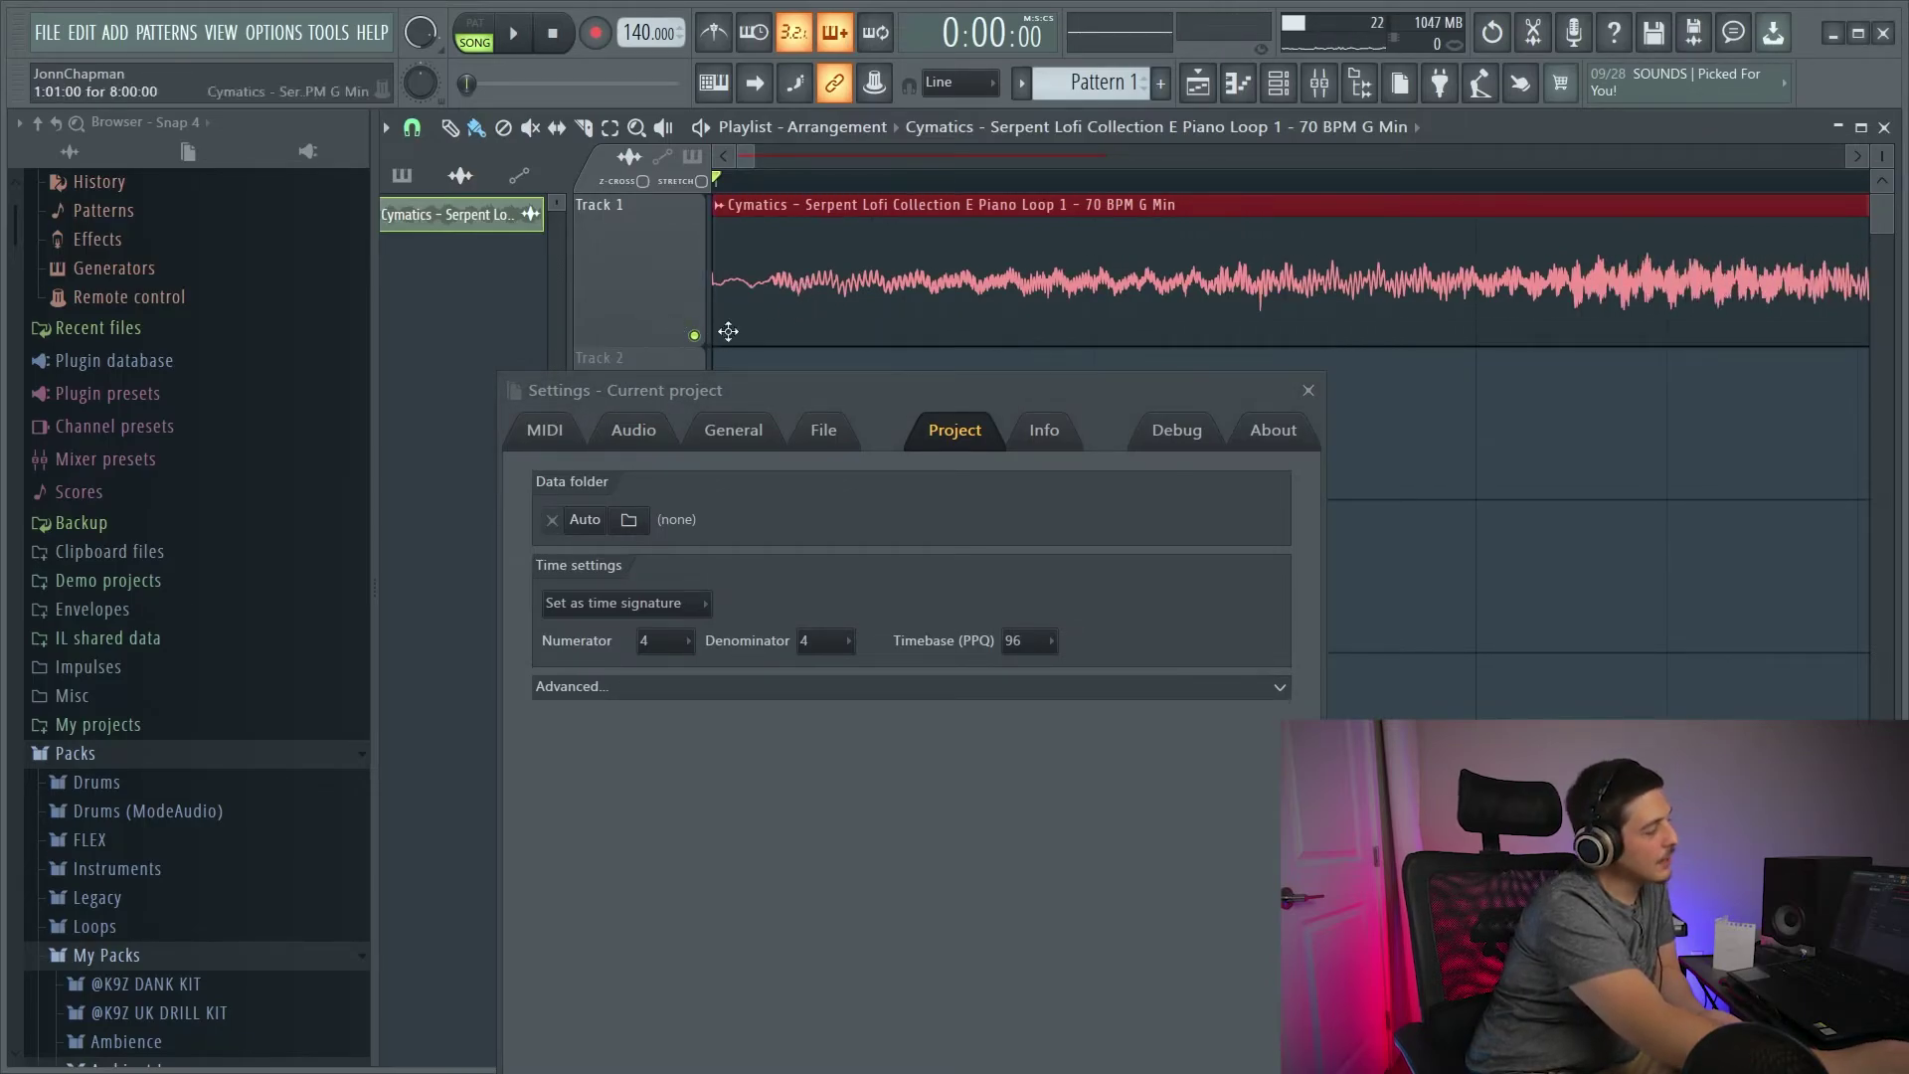